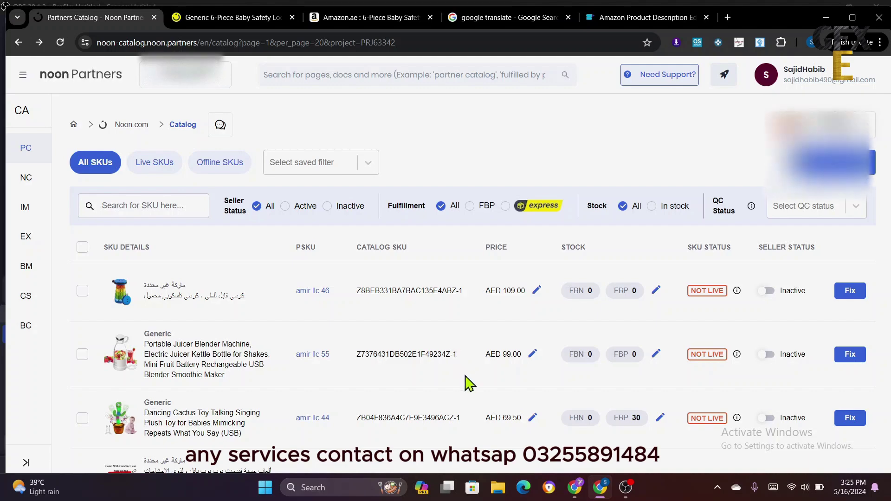
- Scroll the catalog page and briefly open and close the navigation drawer
scroll(478, 387, down, 5)
scroll(479, 392, up, 5)
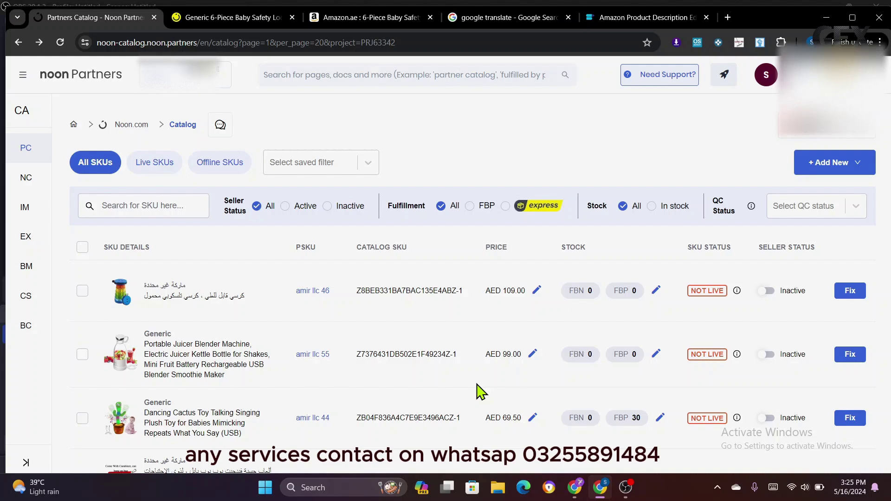
scroll(473, 396, down, 4)
scroll(473, 396, up, 4)
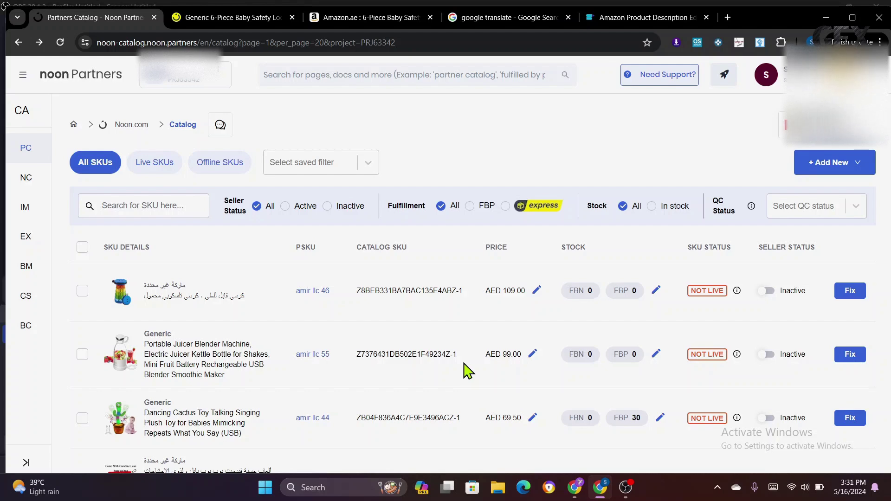
scroll(471, 372, down, 5)
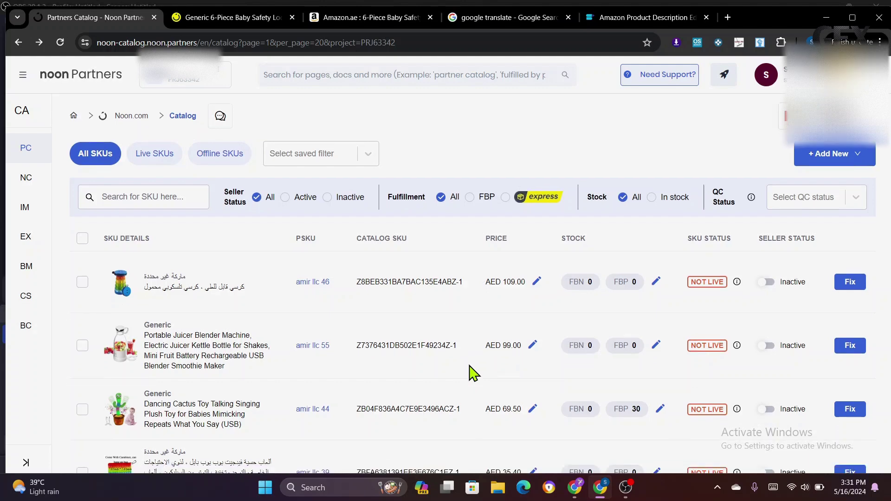
scroll(471, 372, up, 5)
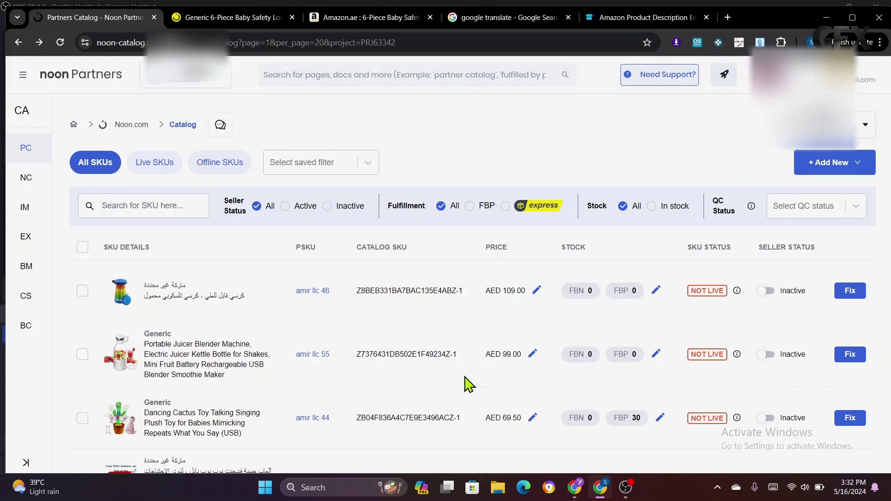
scroll(474, 381, down, 8)
scroll(477, 380, up, 3)
scroll(474, 381, up, 5)
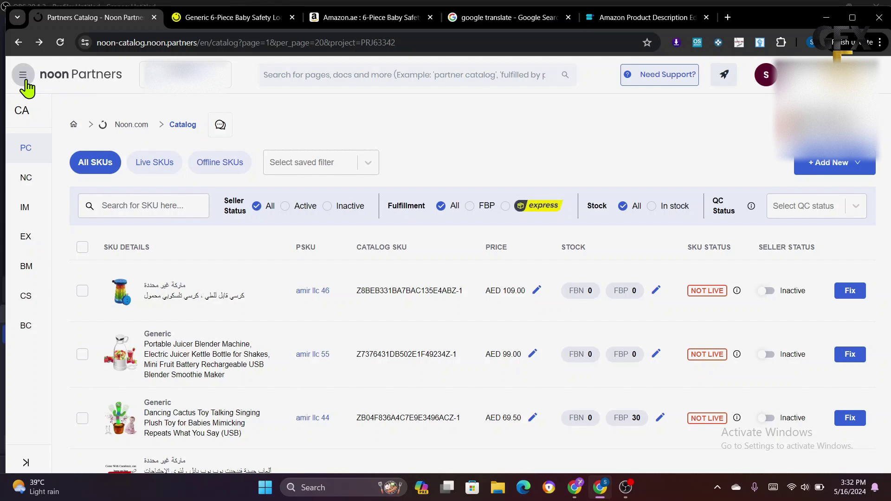
click(25, 80)
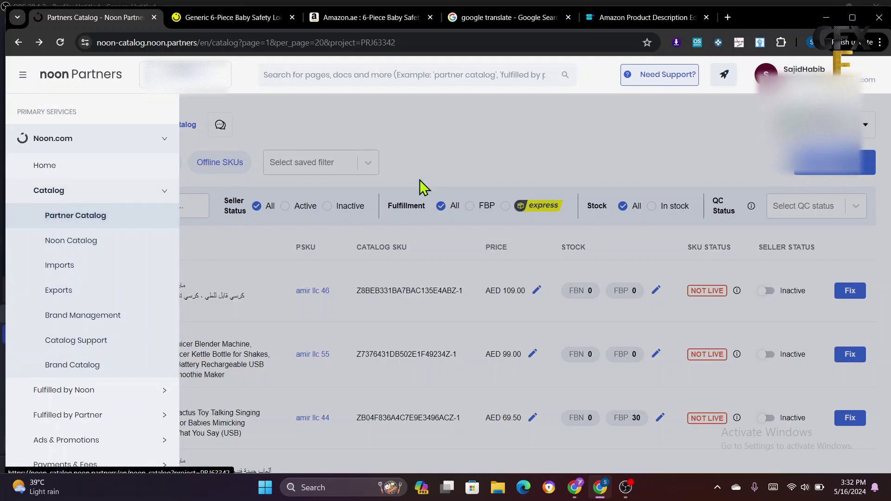
click(444, 161)
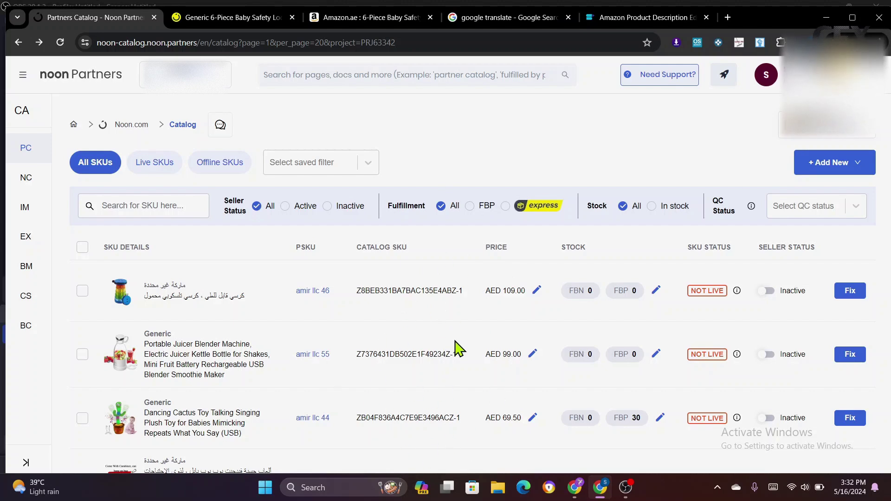
- Show the + Add New single/multiple product options, then check the navigation drawer again
click(842, 172)
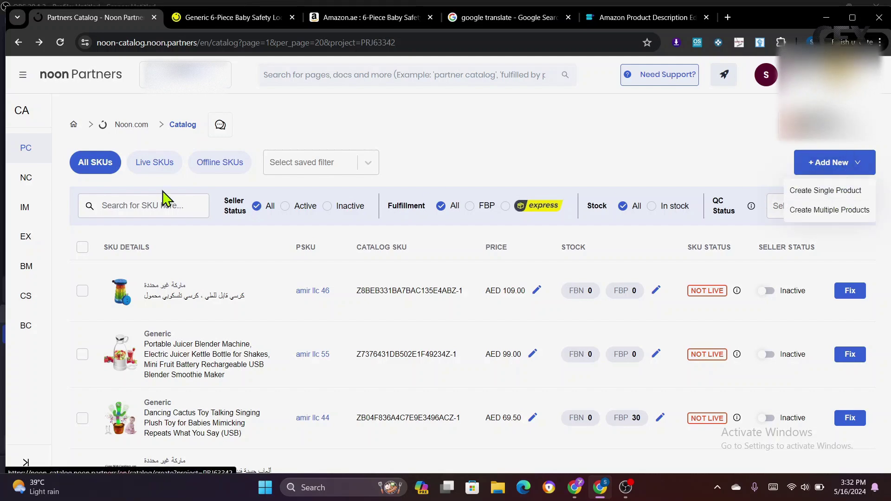
click(23, 75)
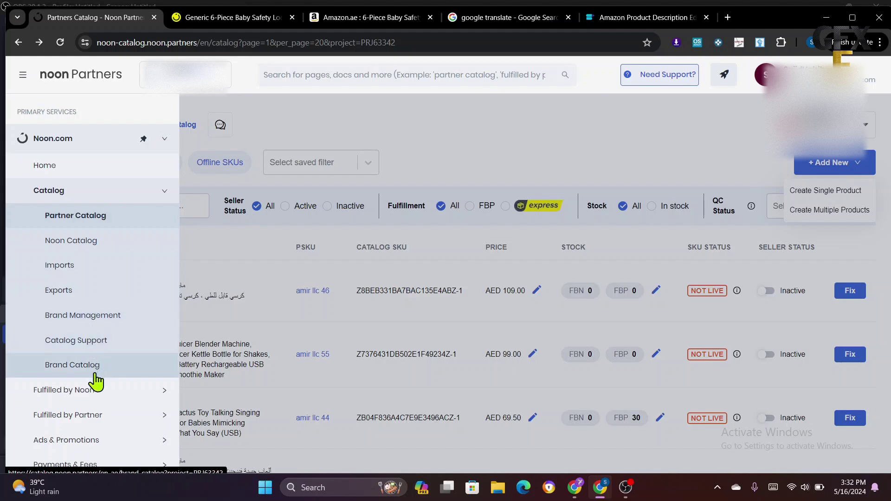
scroll(103, 393, down, 2)
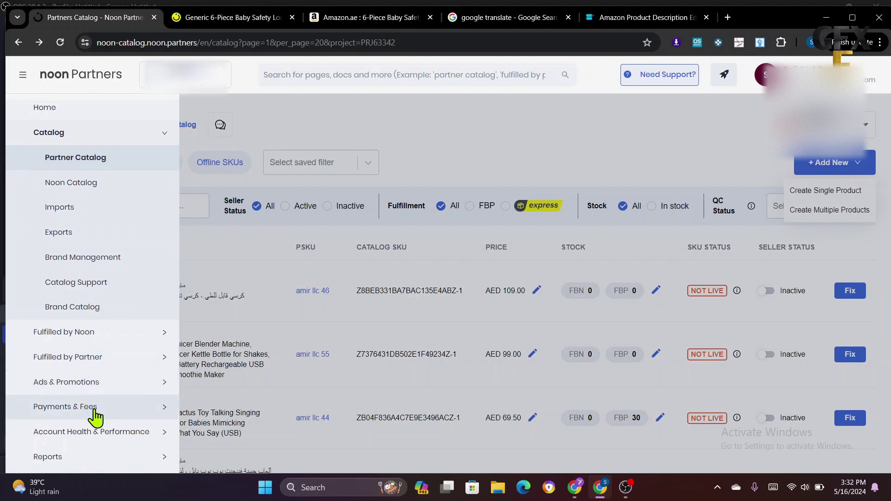
scroll(116, 321, up, 2)
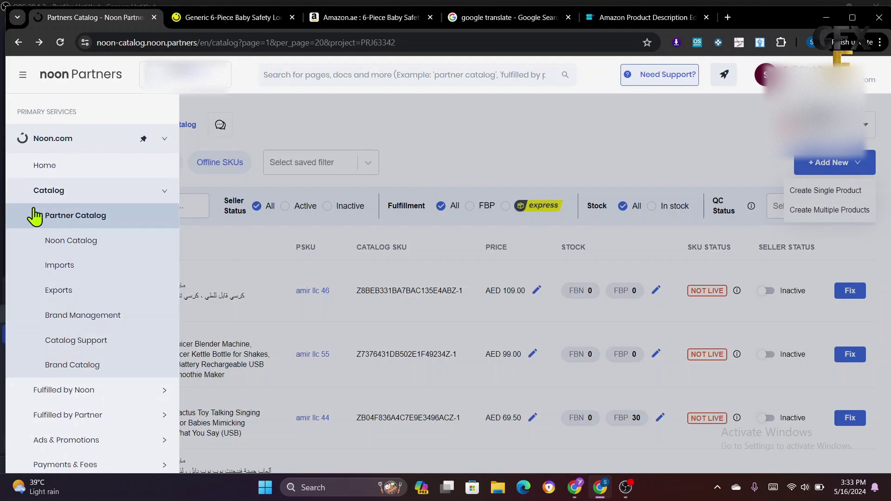
click(419, 166)
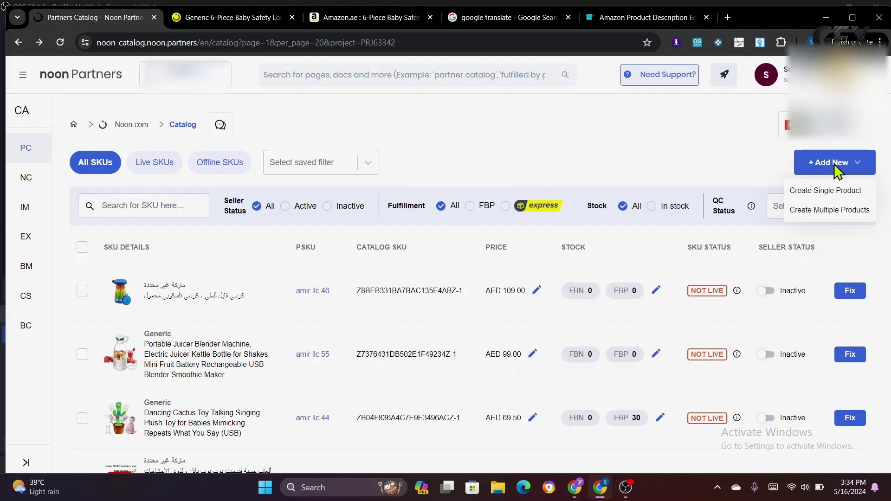
- Start a single-SKU creation past the pricing notice and view the noon 6-Piece Baby Safety Locks listing
click(825, 194)
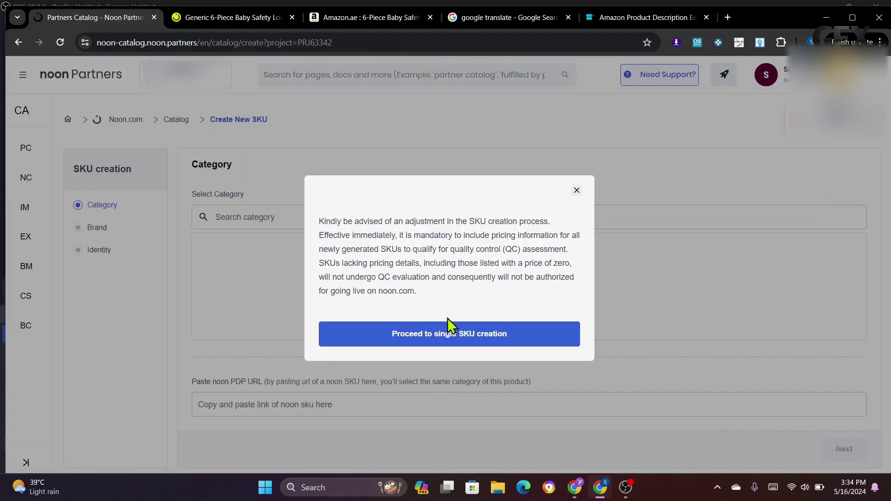
click(450, 335)
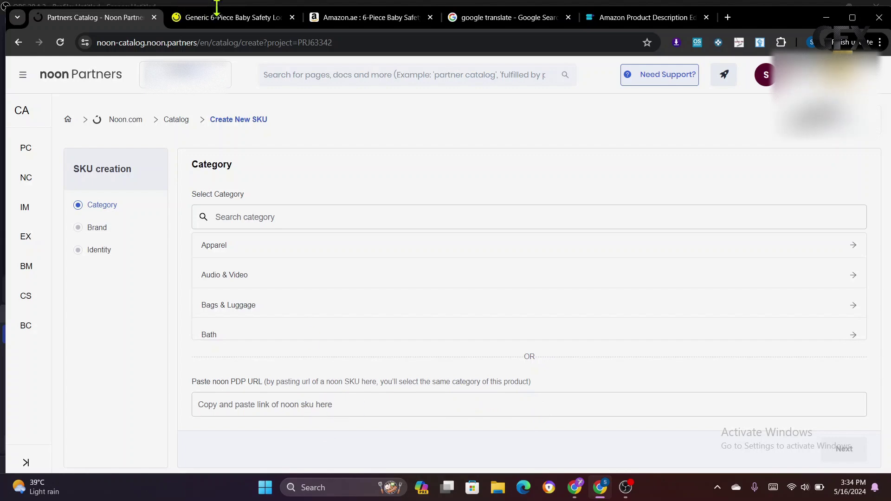
click(232, 24)
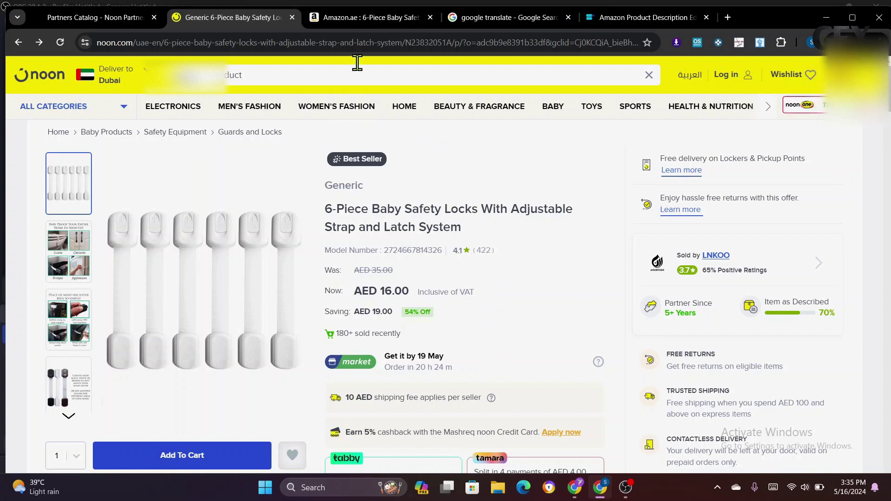
- Copy the noon safety-locks listing's web address
click(360, 38)
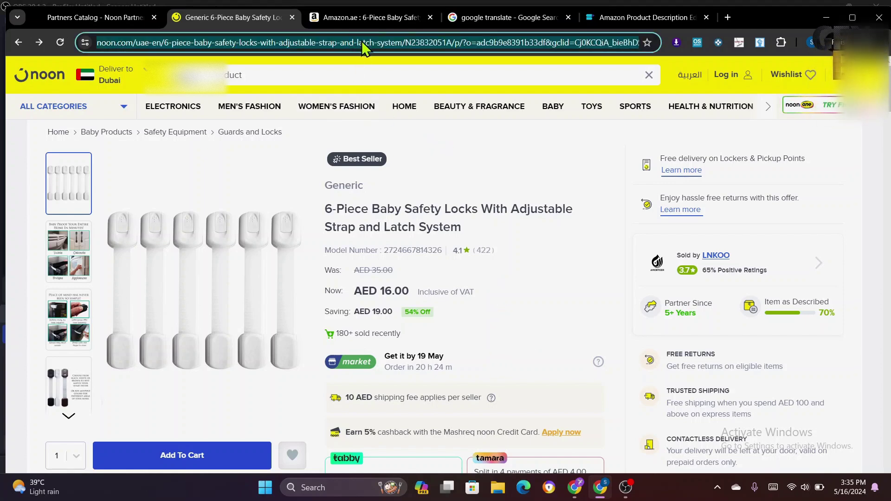
right_click(361, 40)
click(410, 149)
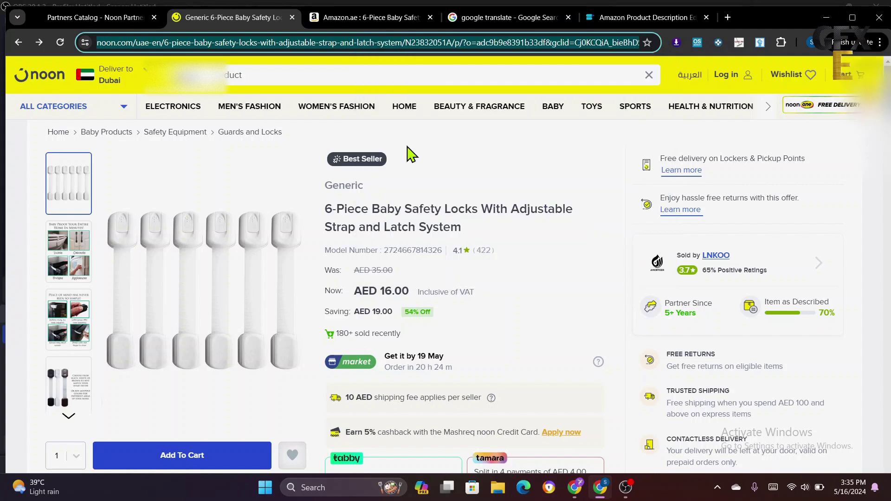
click(114, 21)
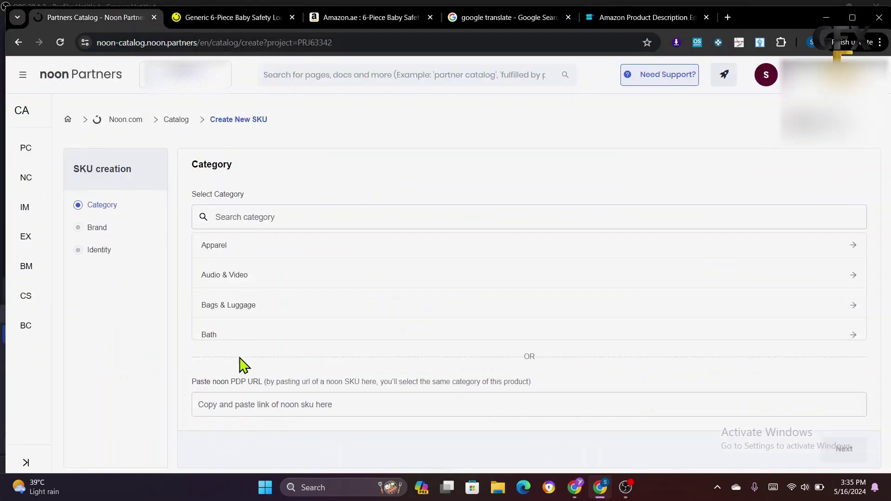
- Paste the link into Paste noon PDP URL to set Baby Safety Lock, then continue to Brand
click(239, 401)
right_click(239, 402)
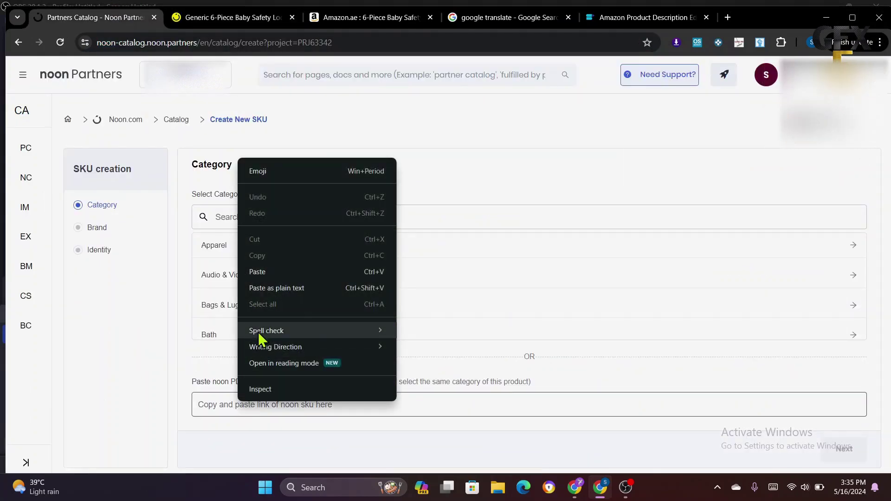
click(264, 277)
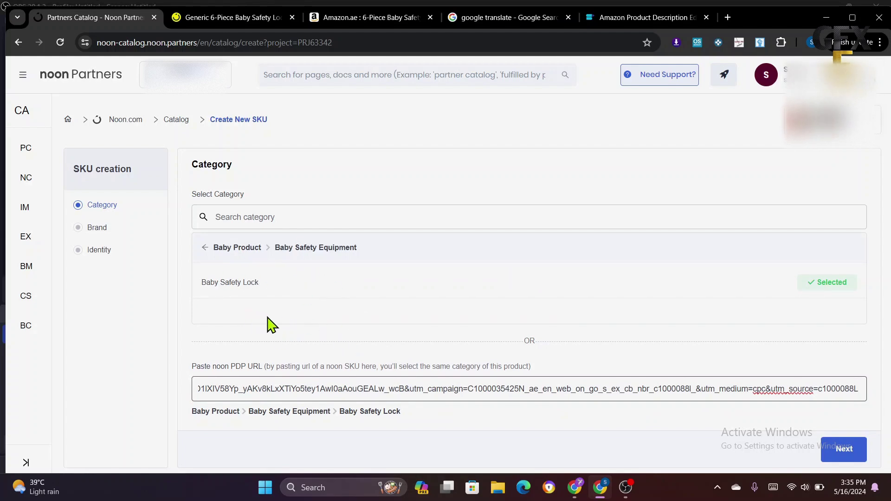
click(242, 14)
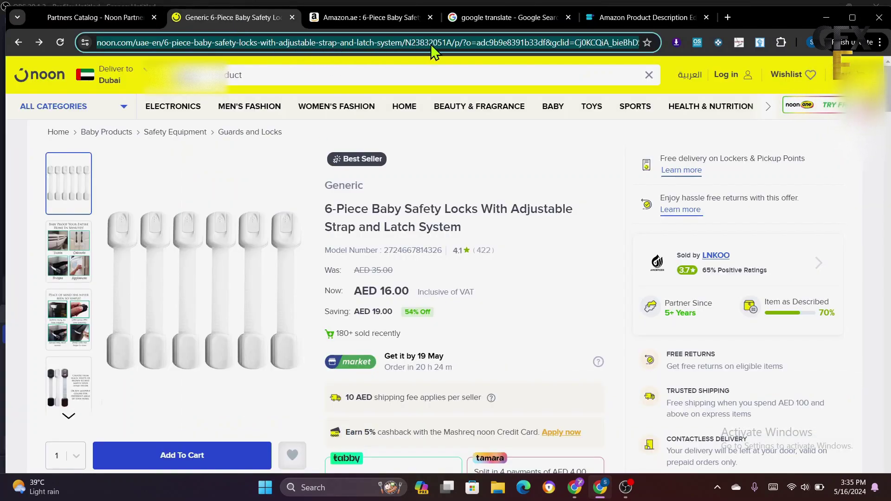
click(92, 19)
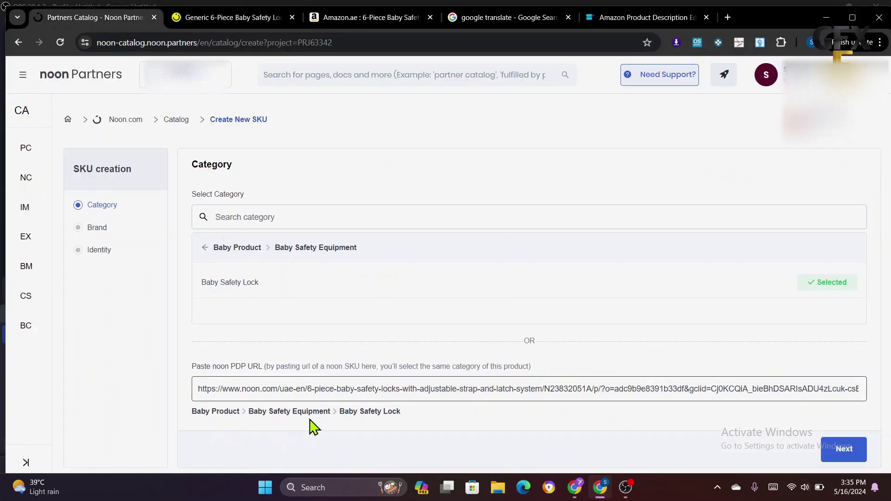
click(842, 451)
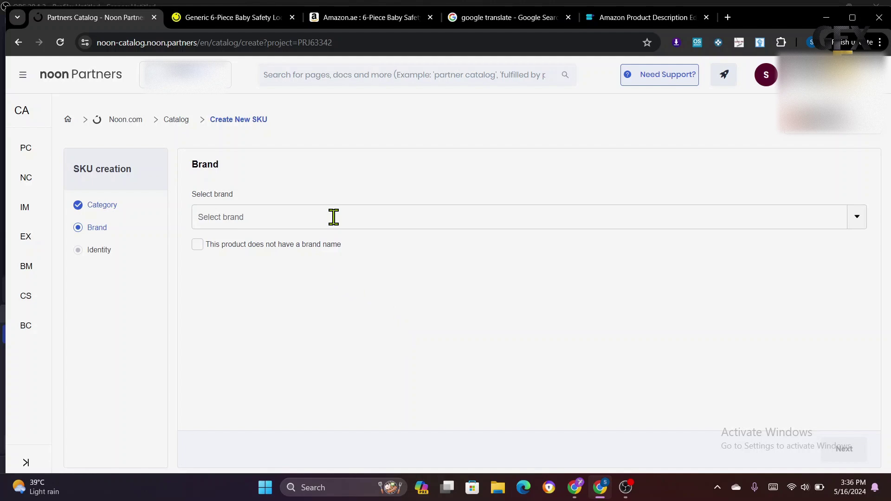
- After checking the noon listing's brand, choose Generic with no brand name and proceed to Identity
click(223, 19)
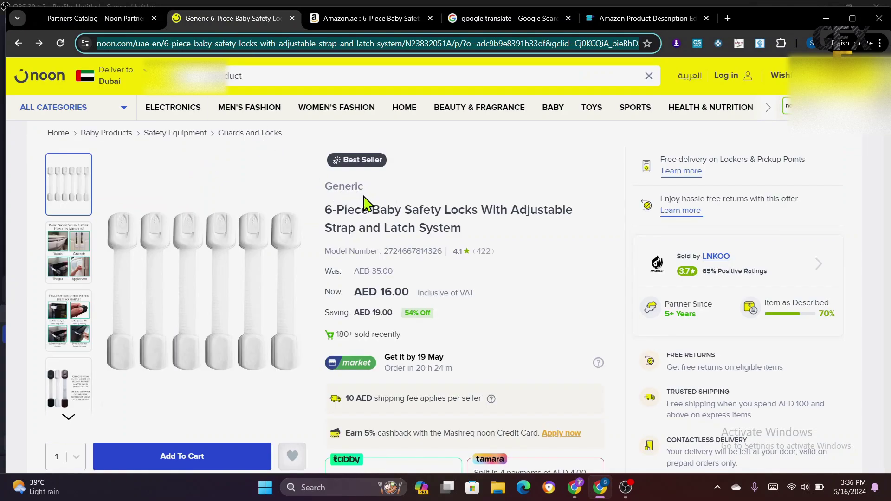
click(98, 19)
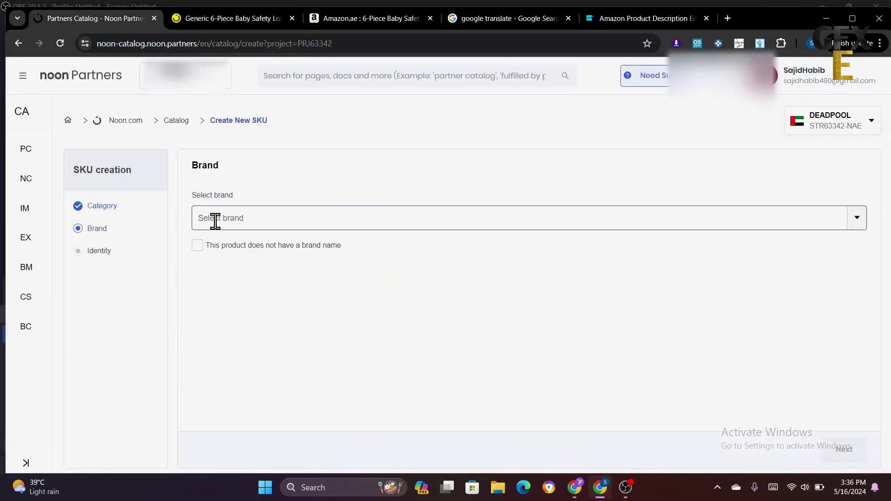
click(230, 221)
click(225, 21)
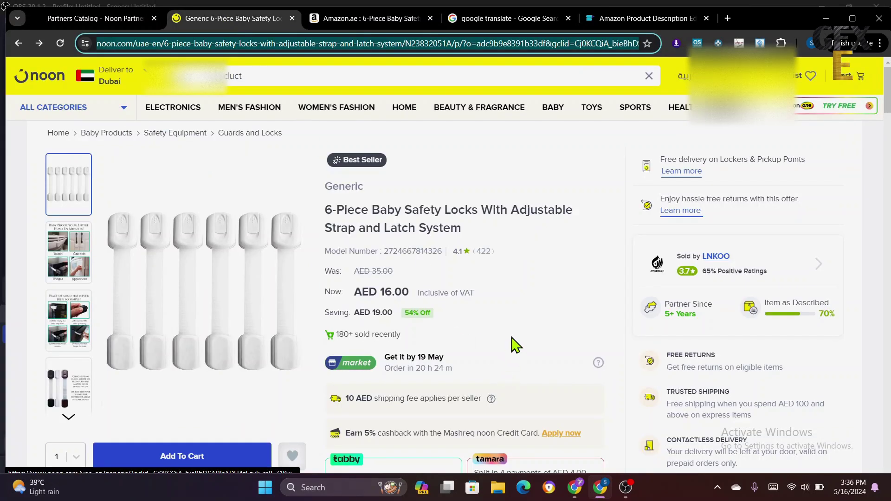
scroll(515, 345, down, 5)
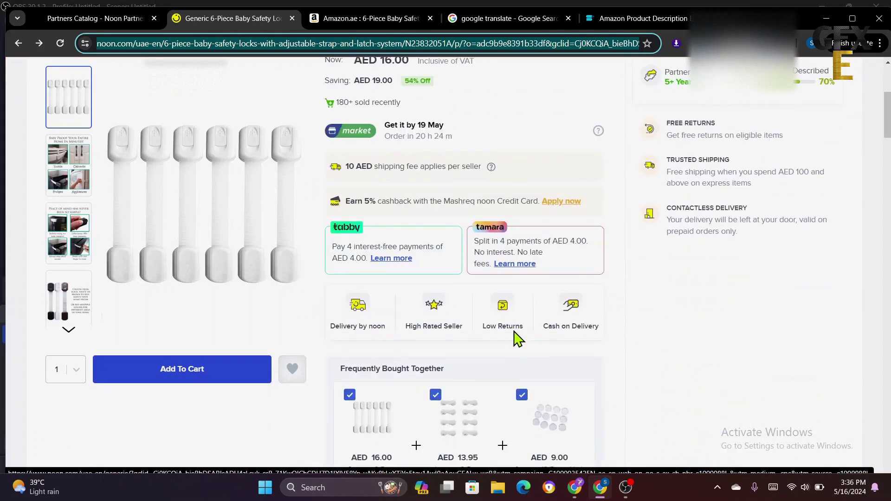
scroll(515, 338, up, 4)
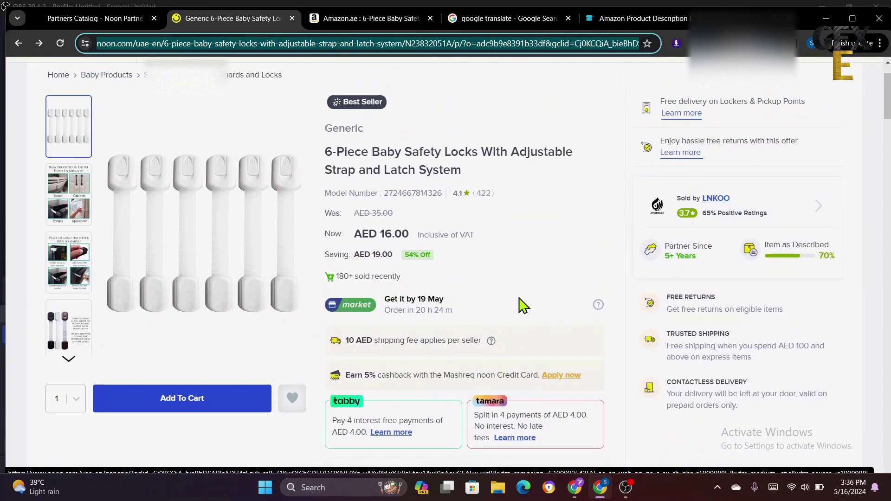
scroll(523, 305, up, 2)
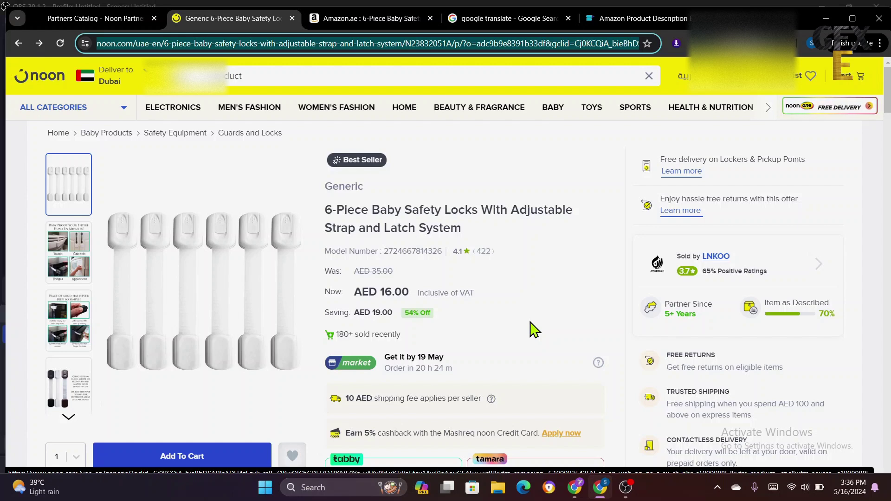
click(106, 21)
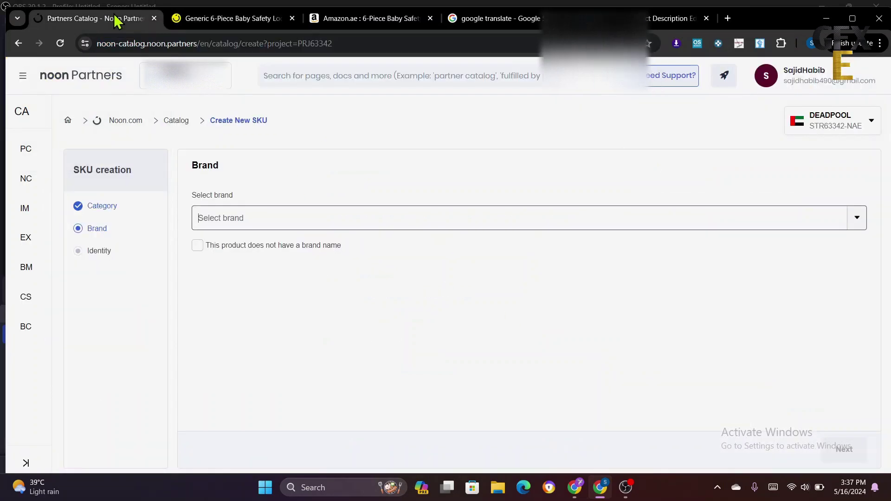
click(197, 247)
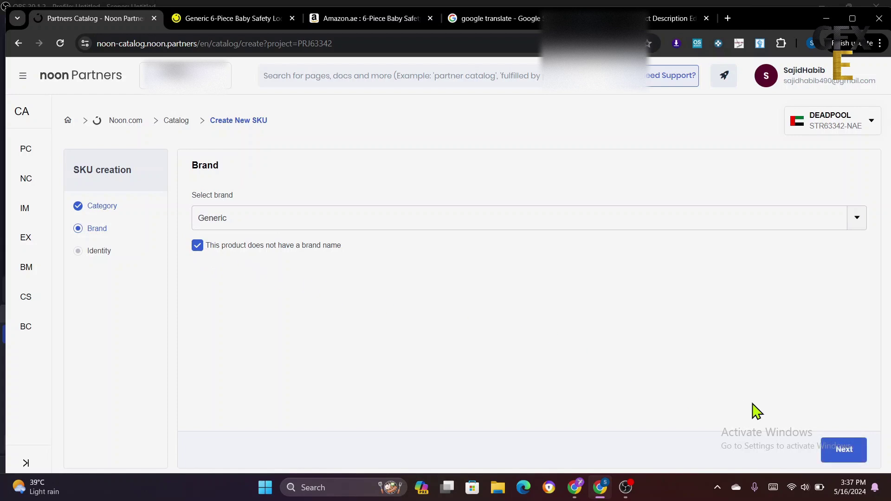
click(842, 450)
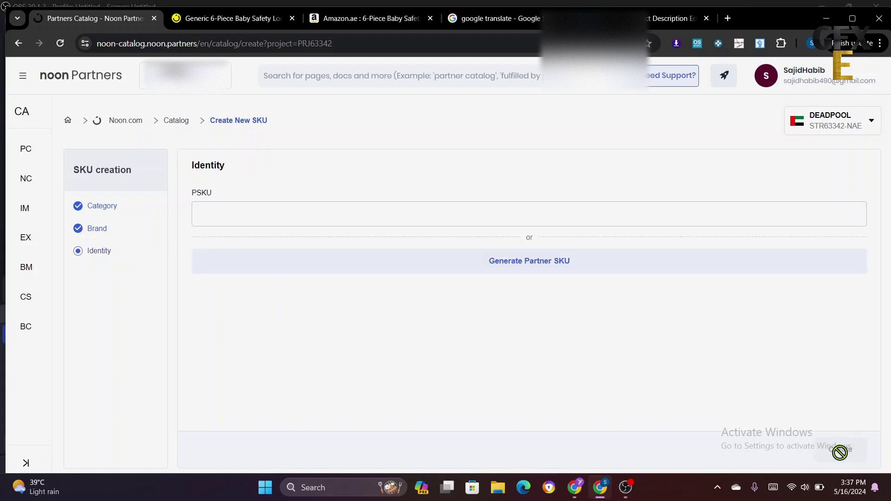
- Enter the custom partner SKU in PSKU and create the Baby Safety Lock product
click(262, 215)
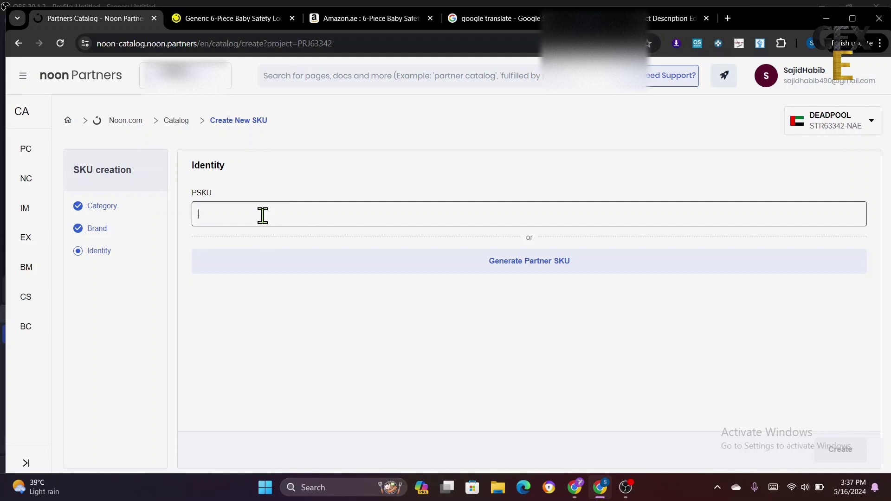
click(262, 215)
text(amir llc)
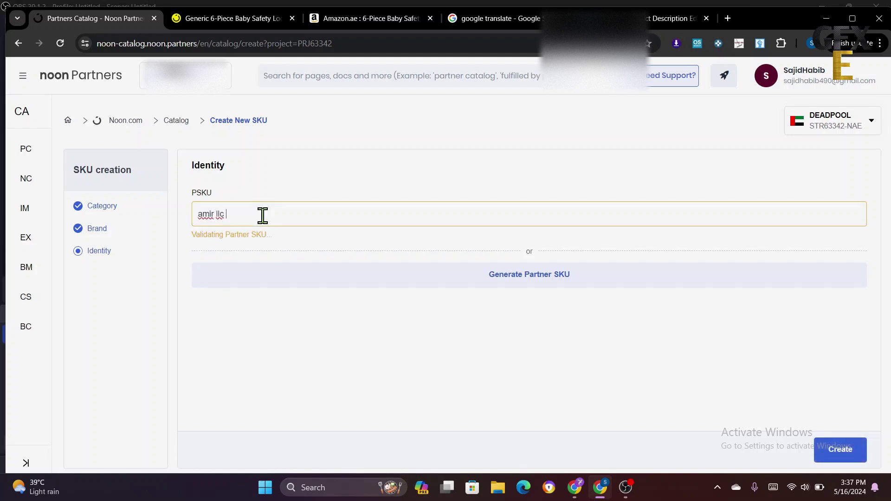
text( 2314)
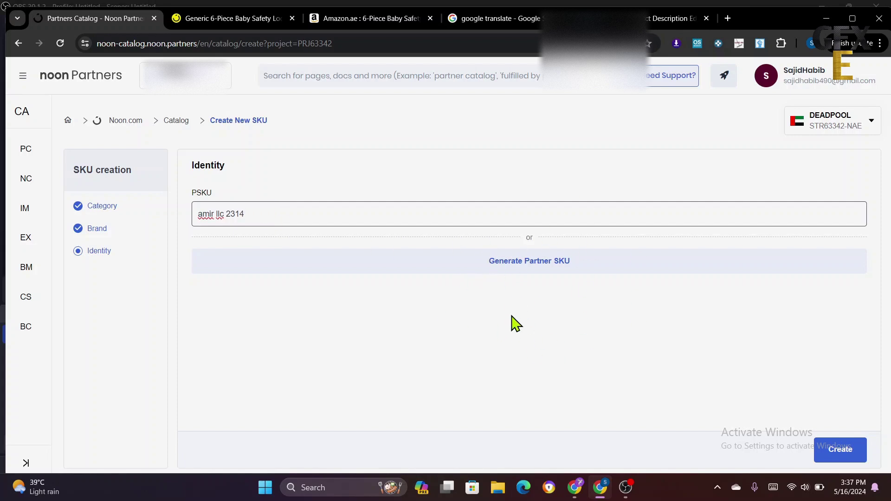
click(833, 460)
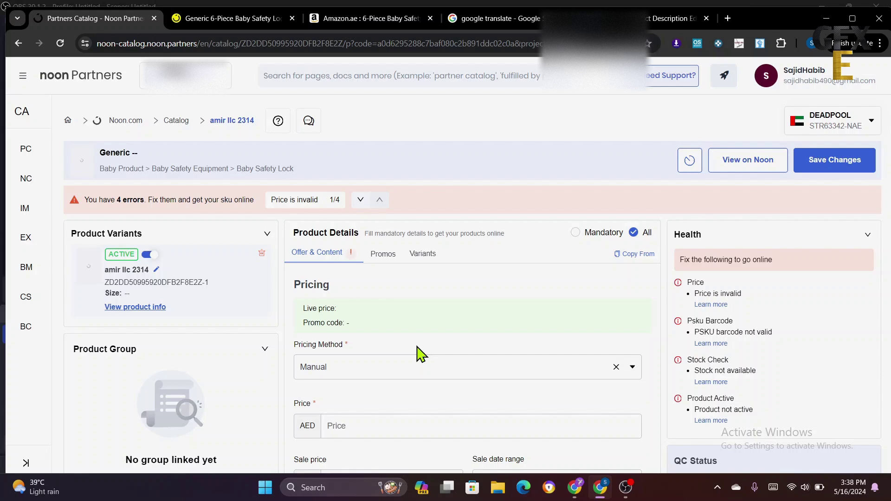
- Switch the Pricing Method to Manual and place the cursor in the empty Price field
scroll(421, 389, down, 5)
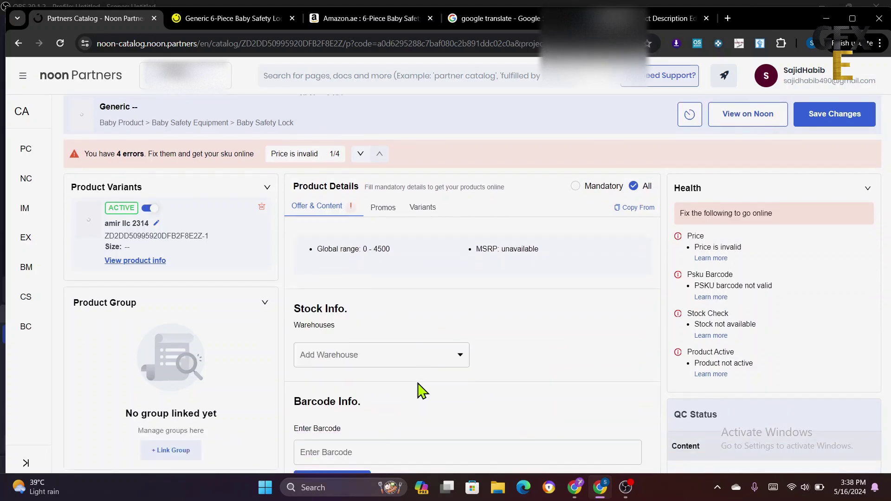
scroll(421, 390, up, 3)
click(407, 362)
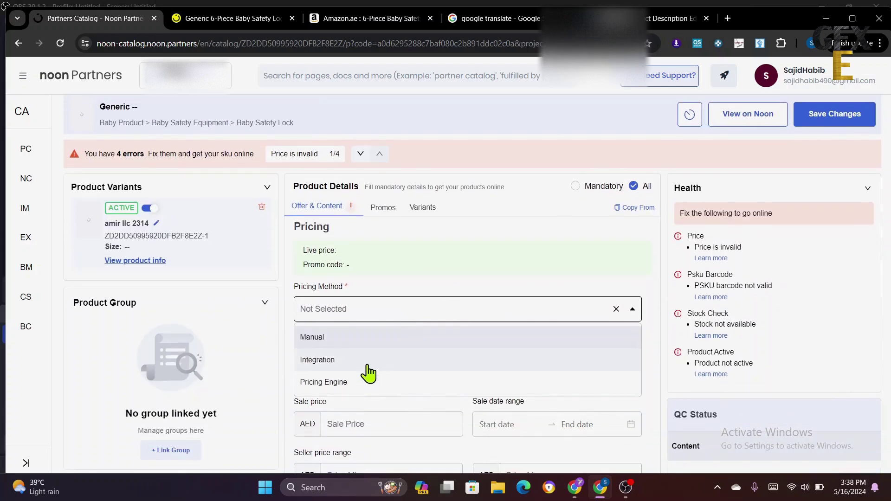
click(363, 342)
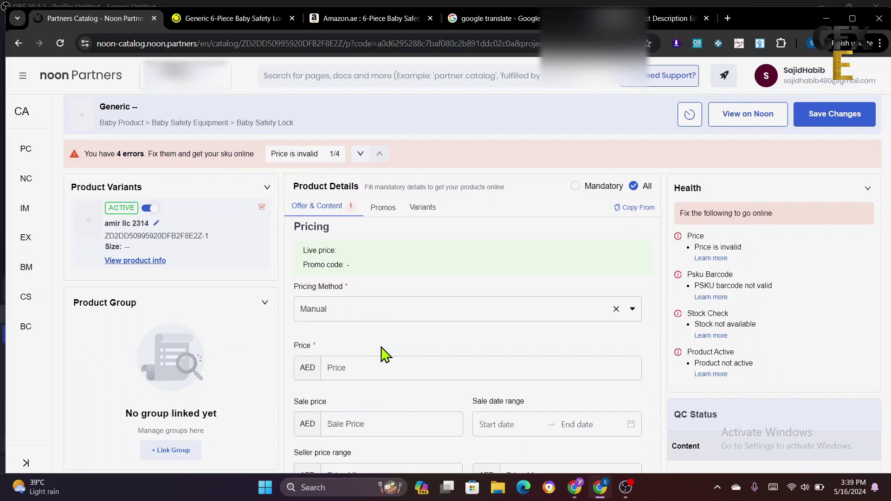
click(360, 368)
scroll(366, 368, down, 1)
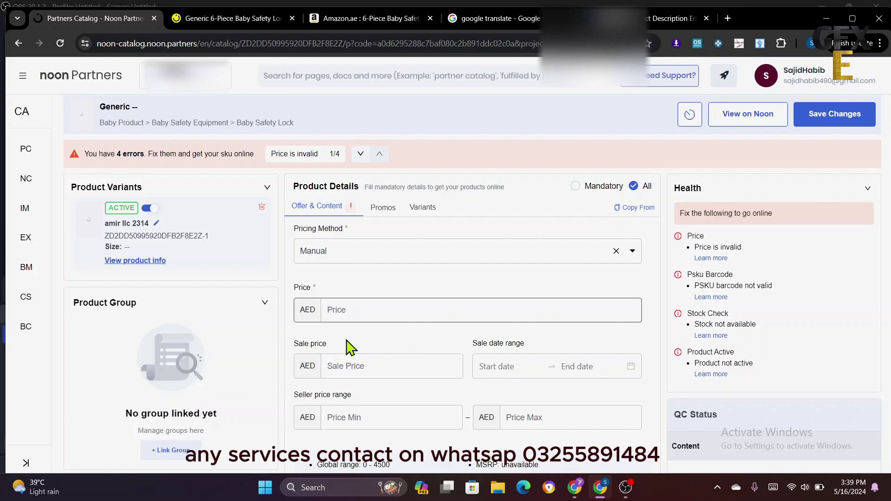
- Compare against the AED 16.00 noon listing and enter a price of 27.5 AED
click(238, 19)
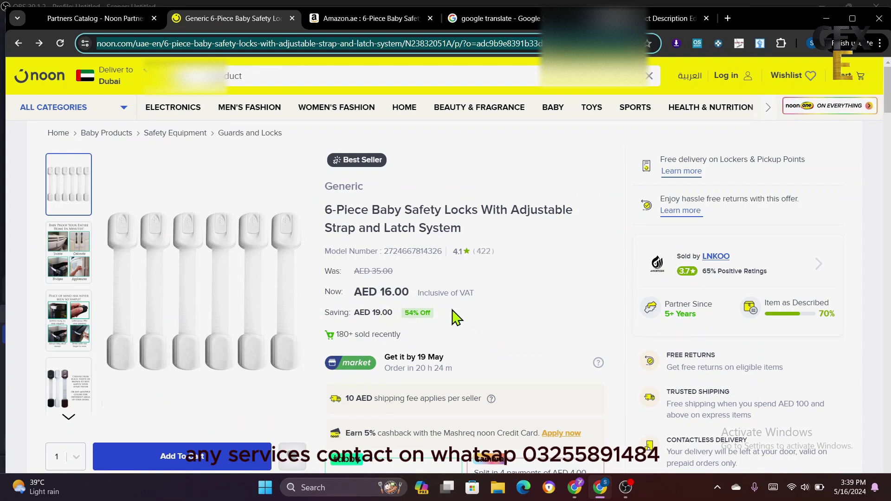
click(102, 19)
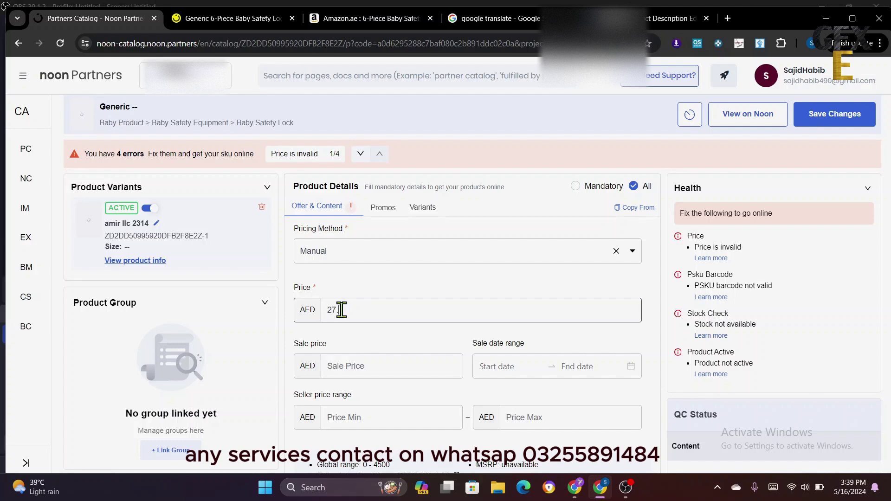
scroll(398, 360, down, 4)
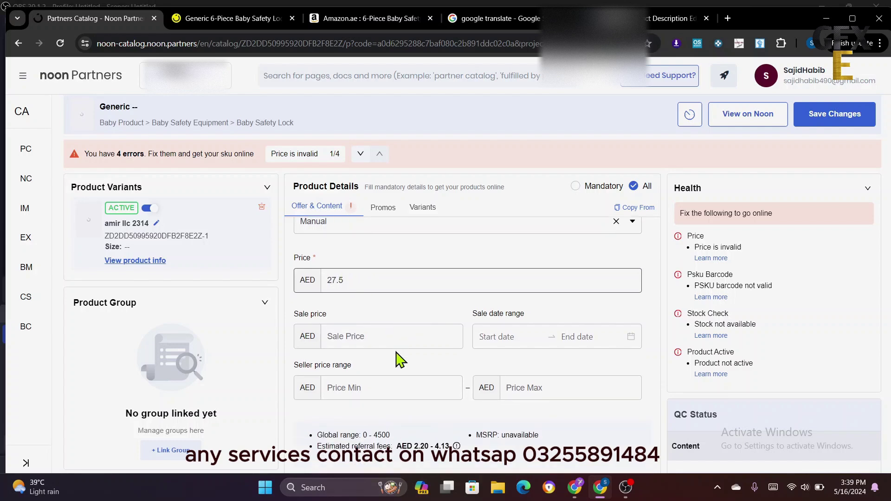
- Add the Dubai warehouse with 50 units of new stock and 3 Days processing time
scroll(408, 348, down, 1)
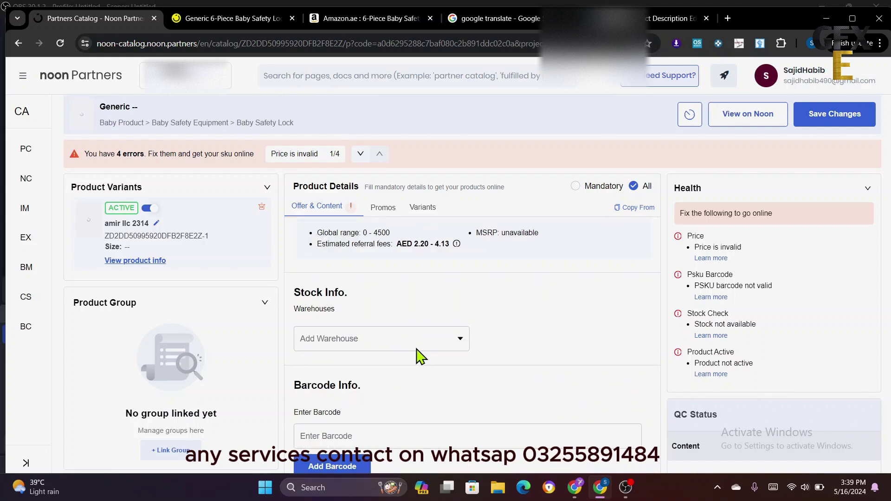
click(423, 348)
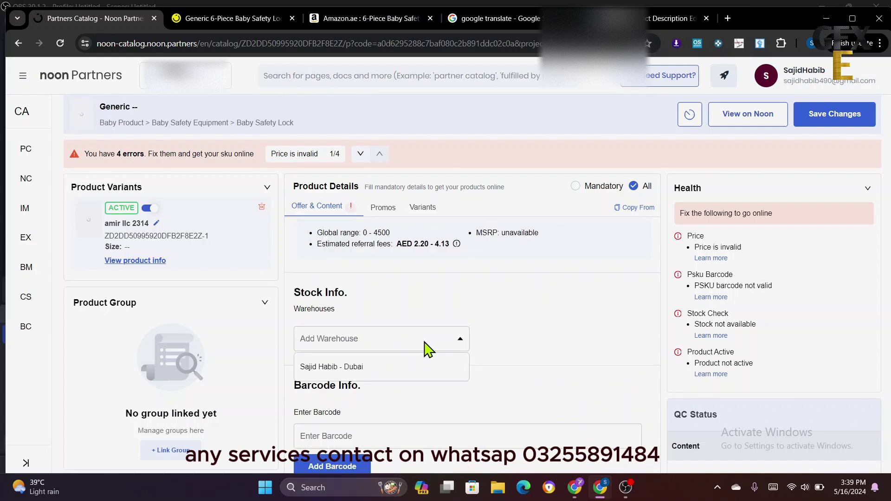
click(370, 371)
scroll(423, 370, down, 2)
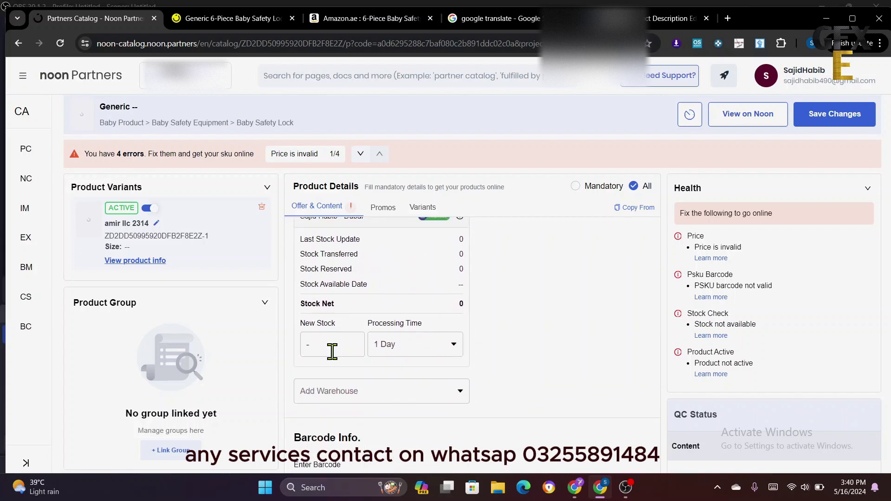
click(333, 348)
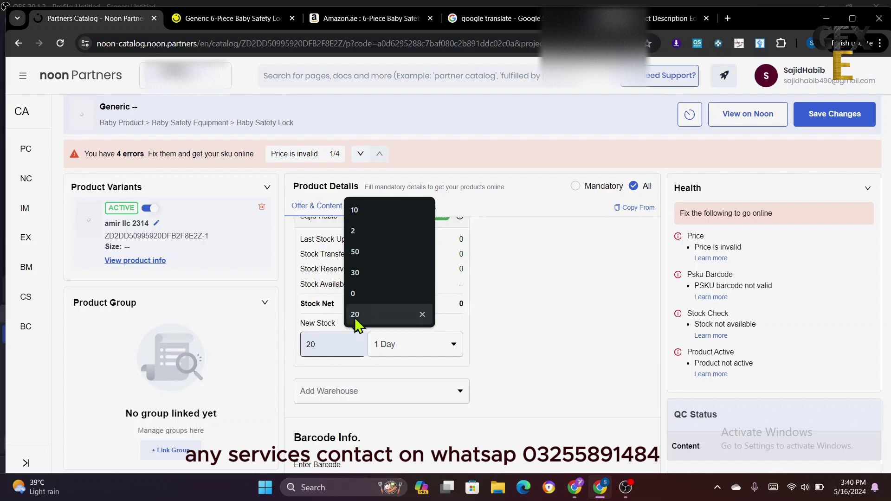
click(373, 252)
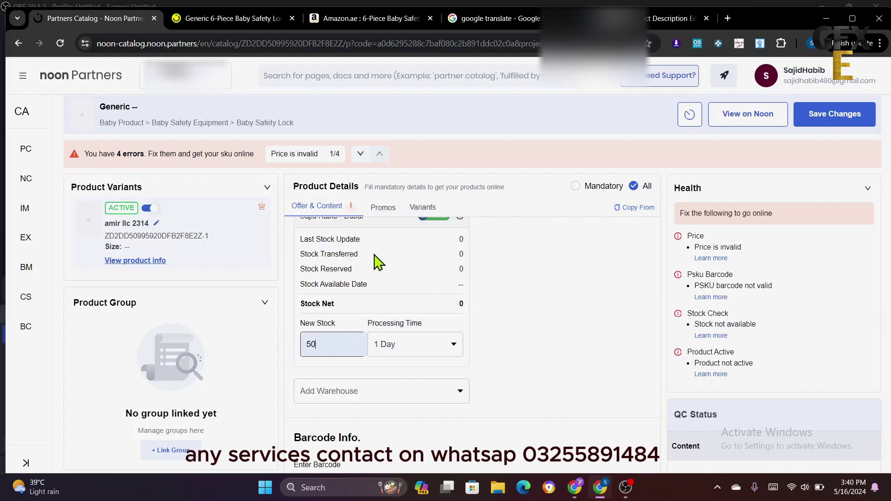
click(420, 351)
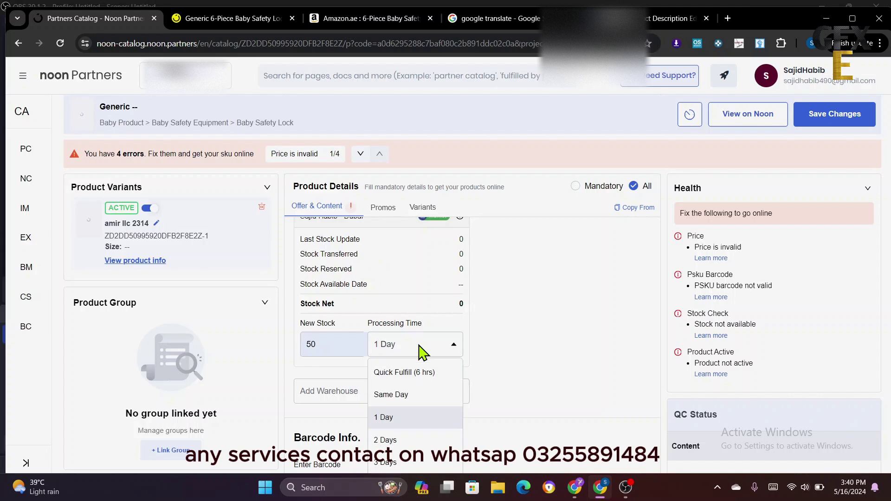
scroll(406, 415, down, 1)
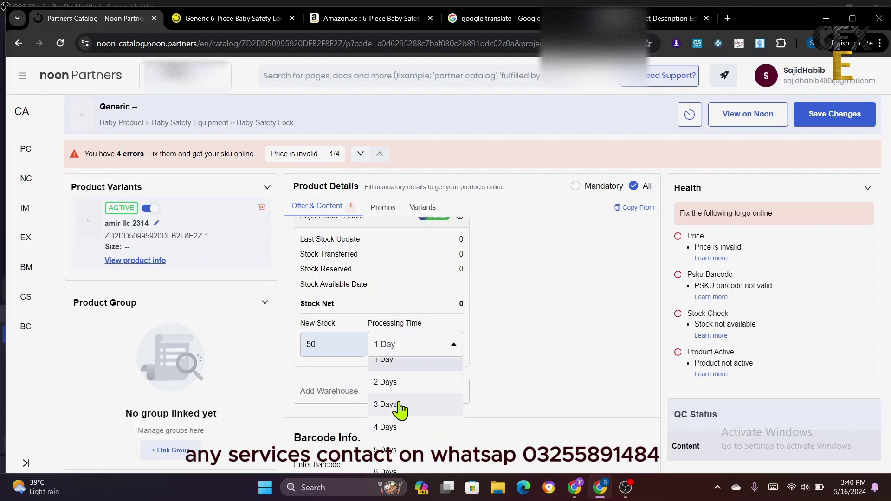
click(399, 405)
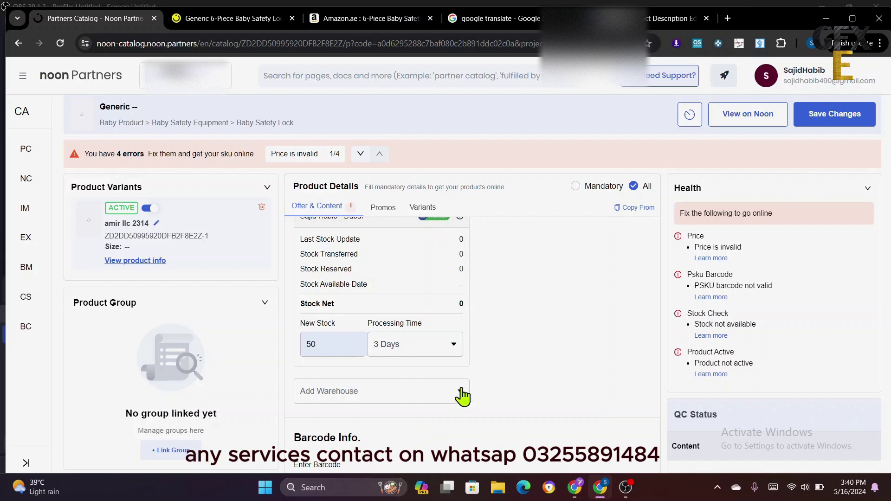
scroll(500, 384, down, 2)
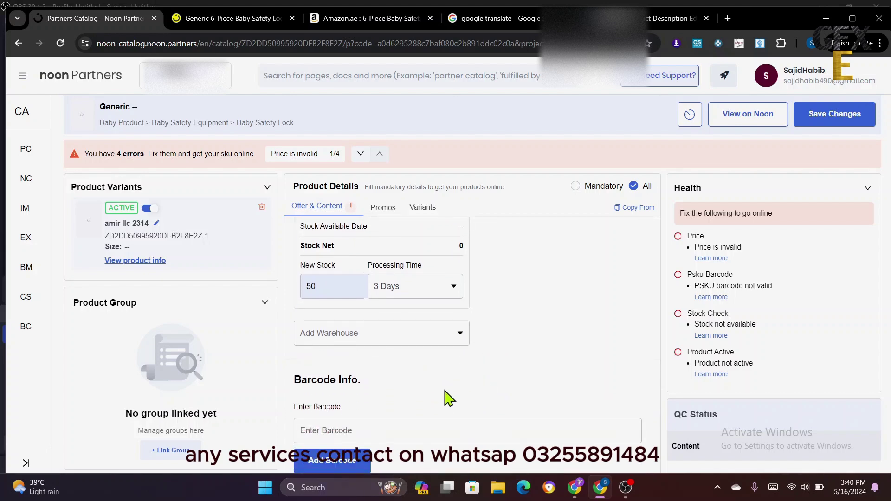
scroll(510, 367, down, 1)
click(415, 375)
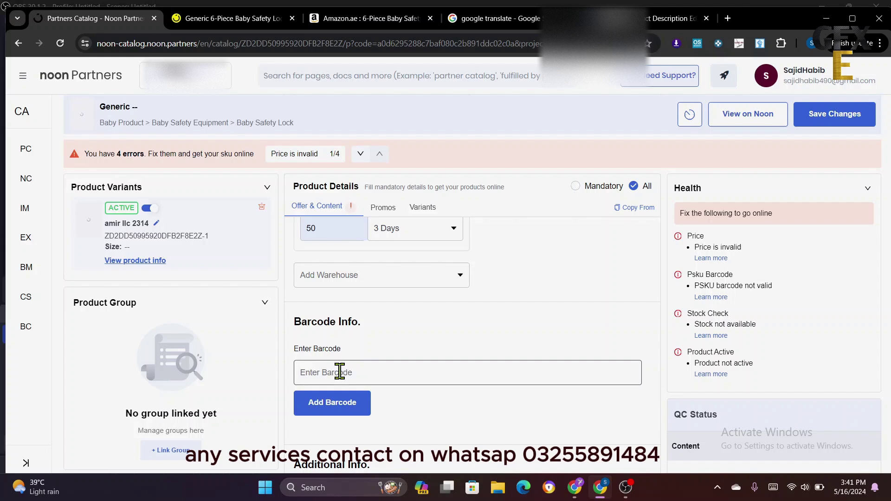
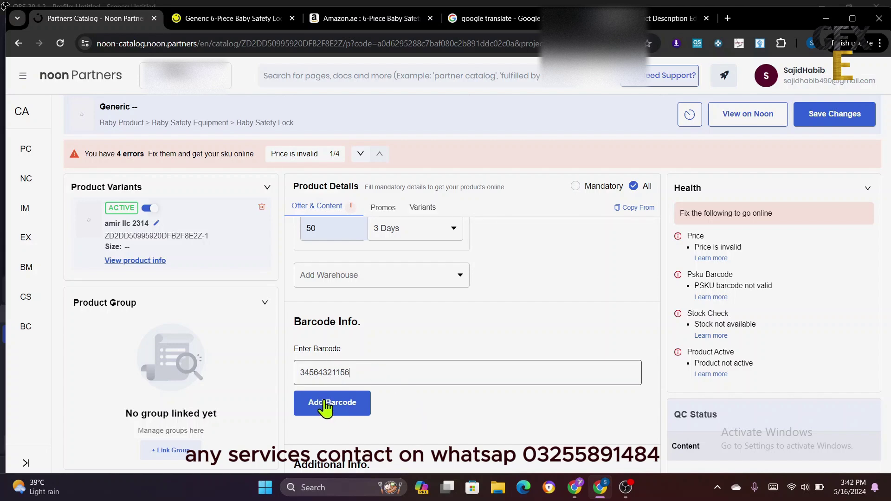
click(367, 407)
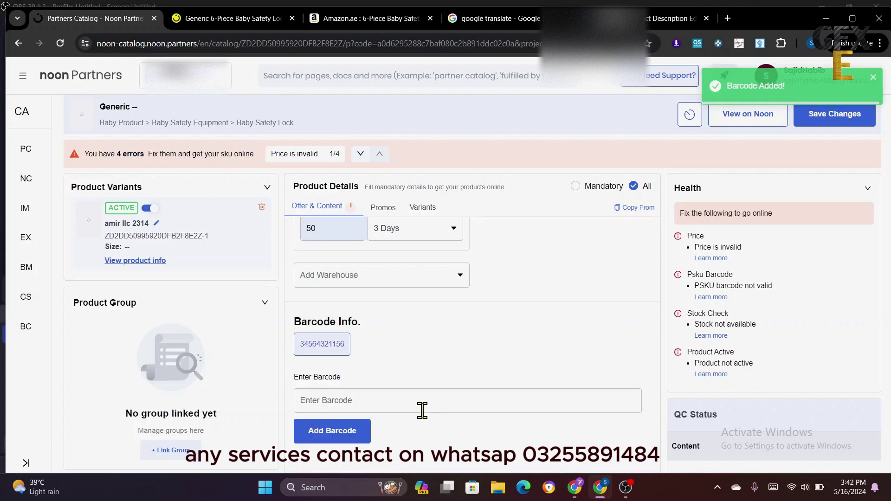
scroll(446, 413, down, 3)
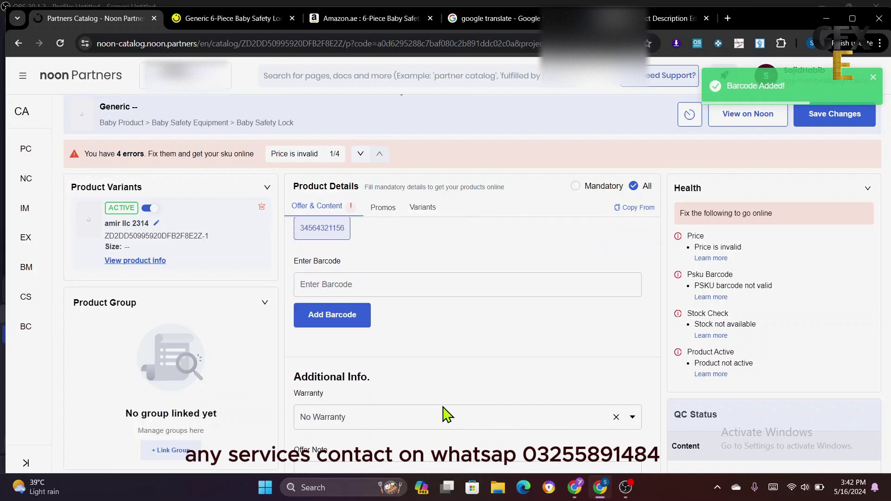
scroll(446, 413, down, 2)
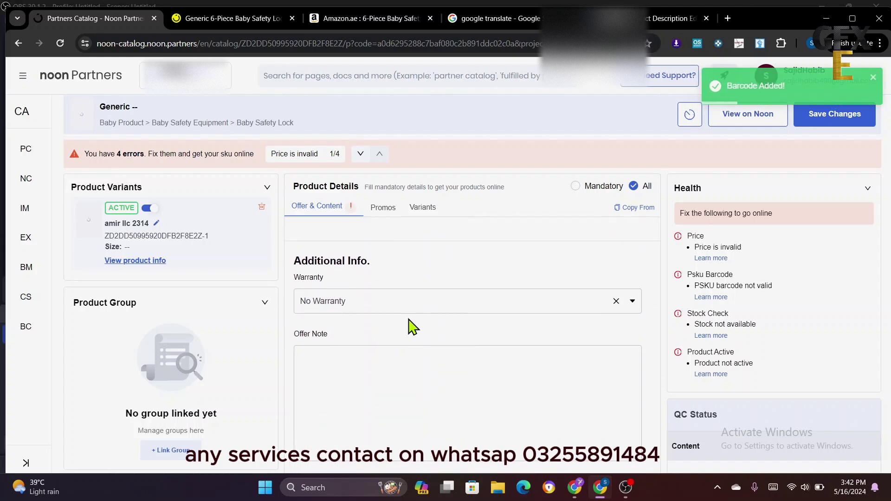
click(425, 303)
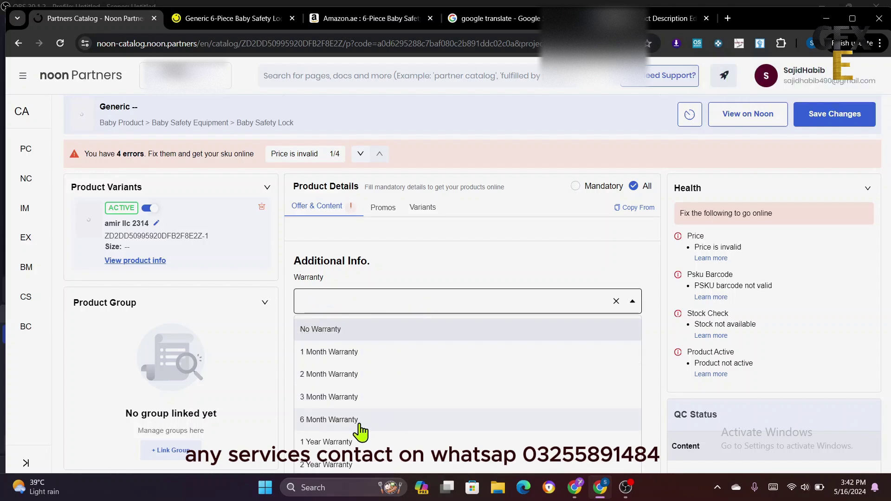
scroll(361, 431, down, 1)
click(284, 369)
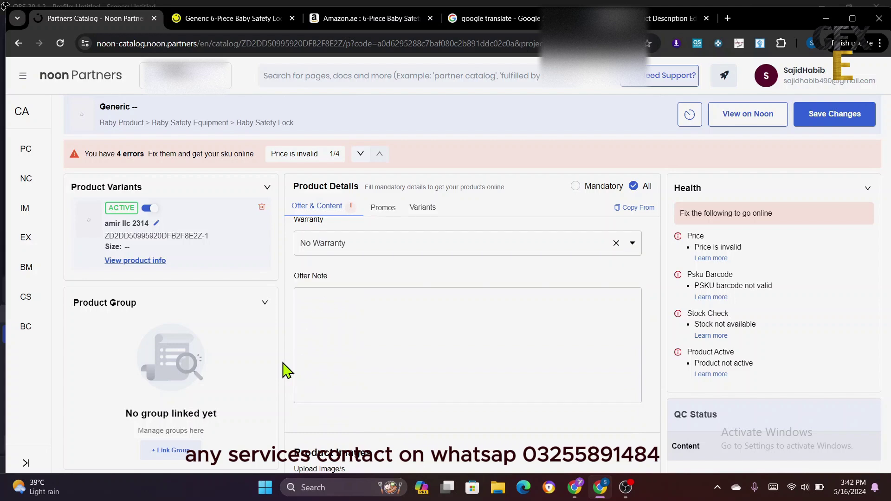
scroll(371, 361, down, 5)
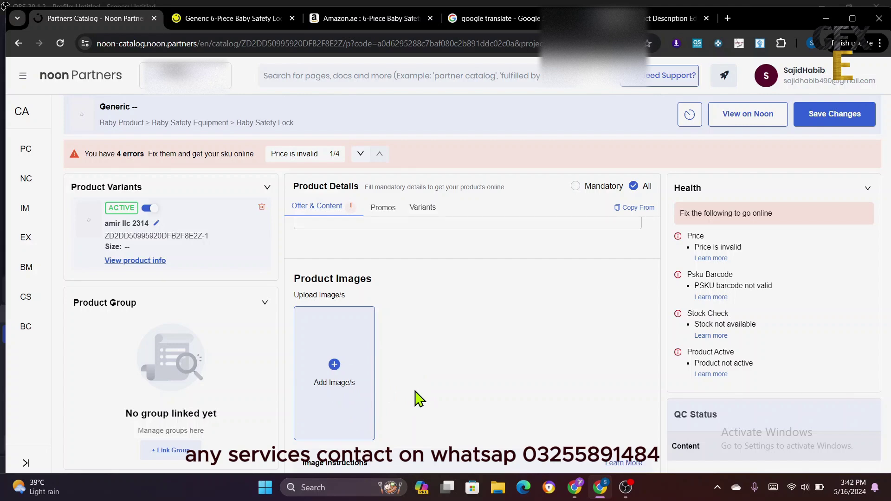
click(230, 21)
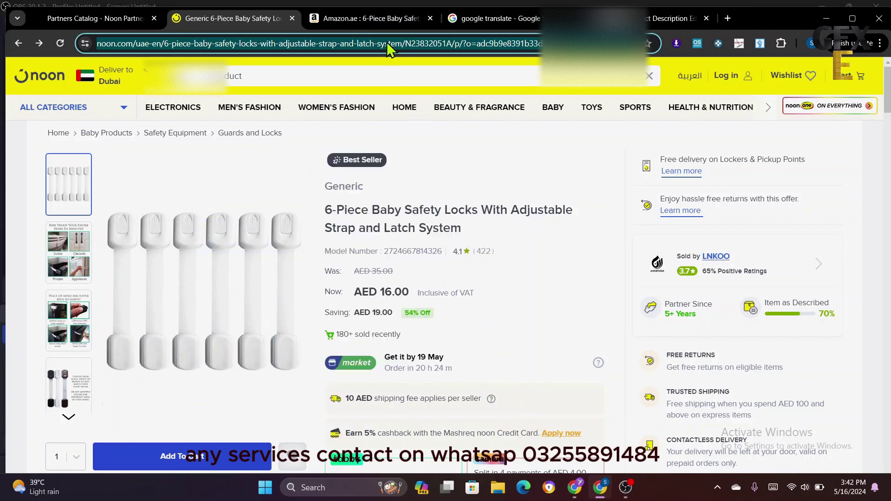
- Select the noon product title and compare it against the Amazon.ae search results
triple_click(392, 219)
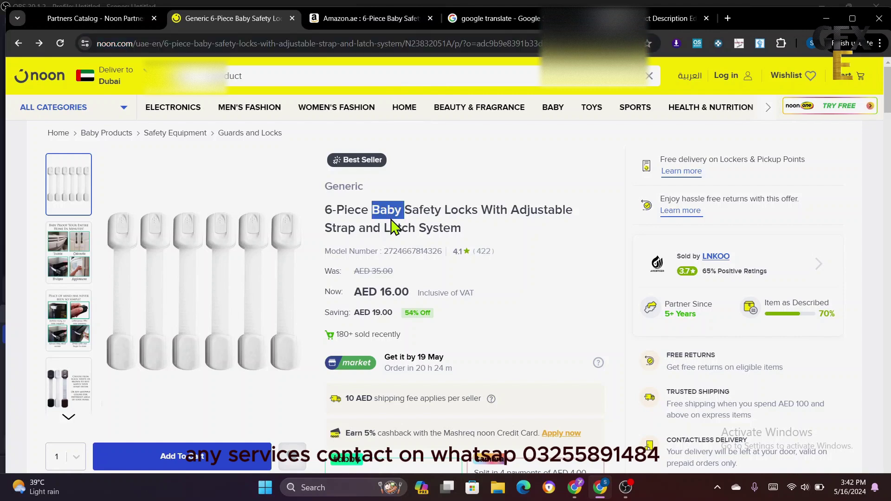
click(461, 156)
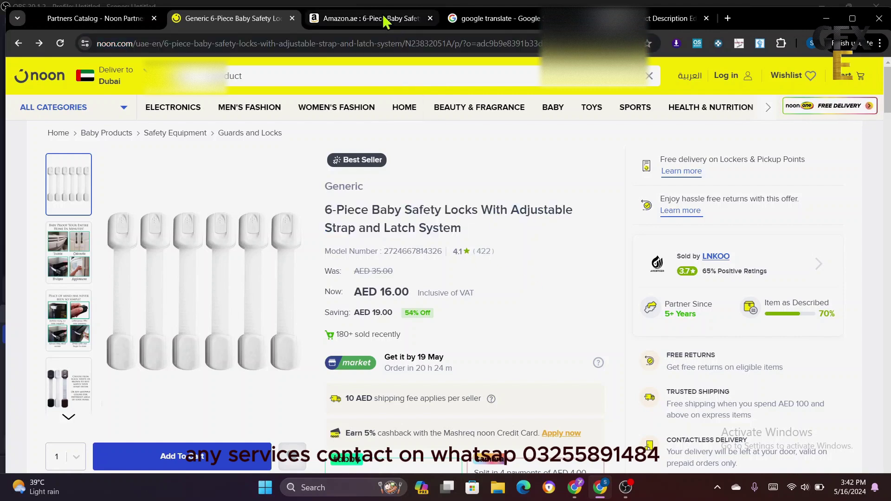
click(382, 15)
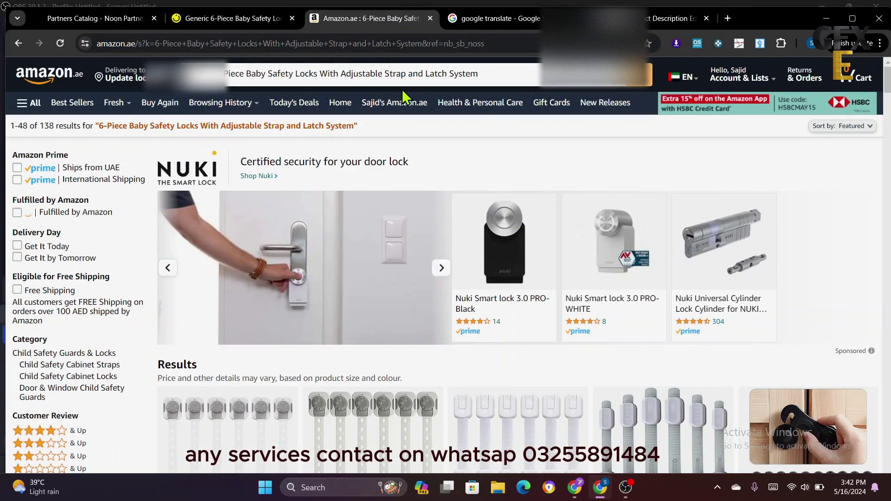
scroll(446, 374, down, 5)
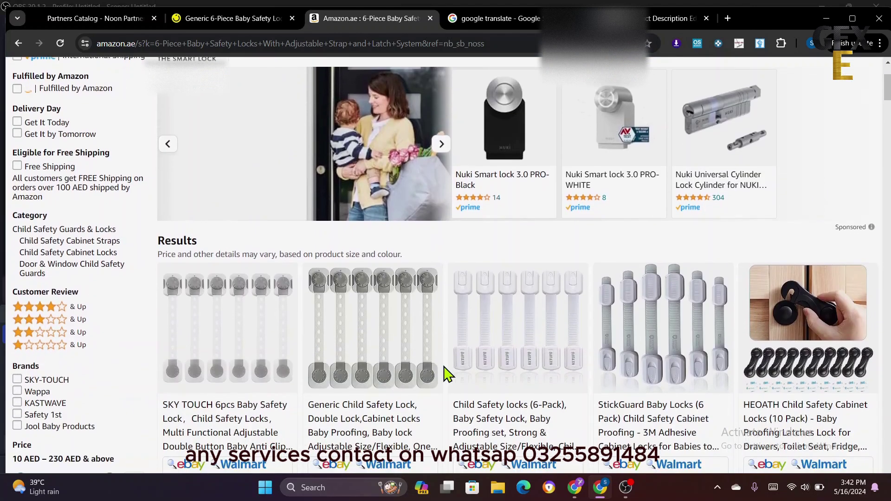
scroll(445, 374, down, 1)
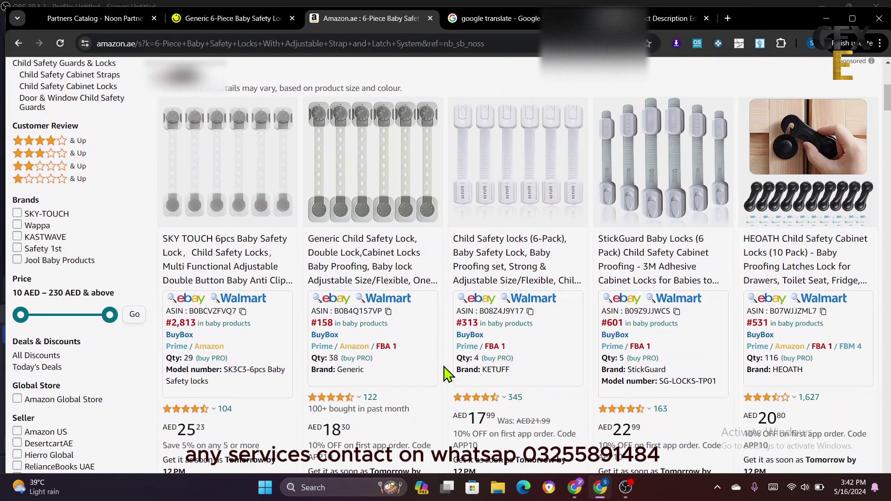
scroll(449, 367, down, 2)
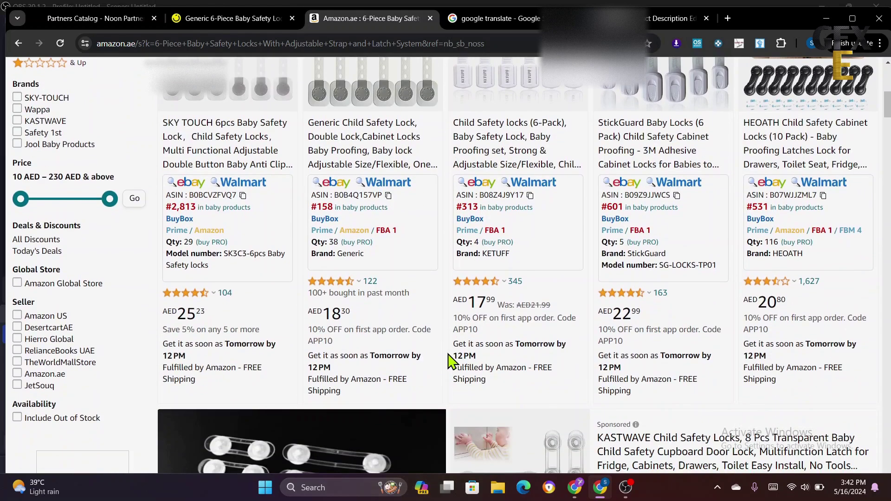
click(234, 19)
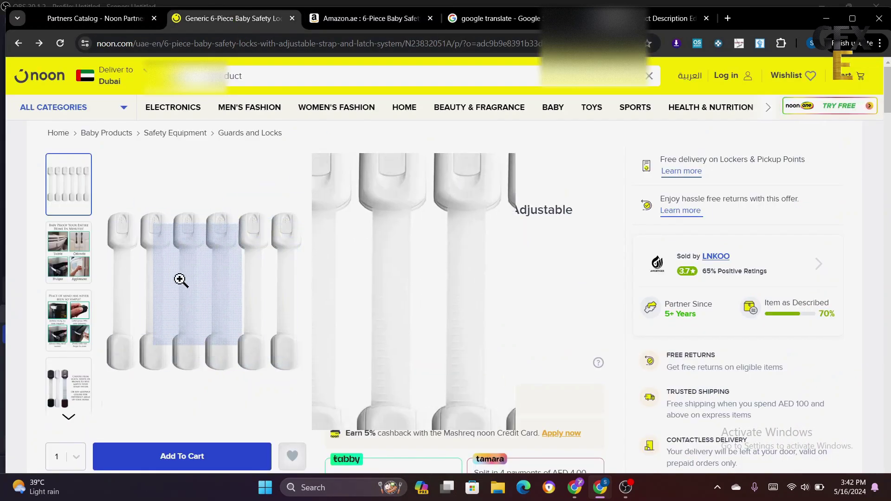
click(368, 18)
- Browse the Amazon.ae results and open the Generic Child Safety Latches (6-Pack) page
scroll(480, 308, up, 3)
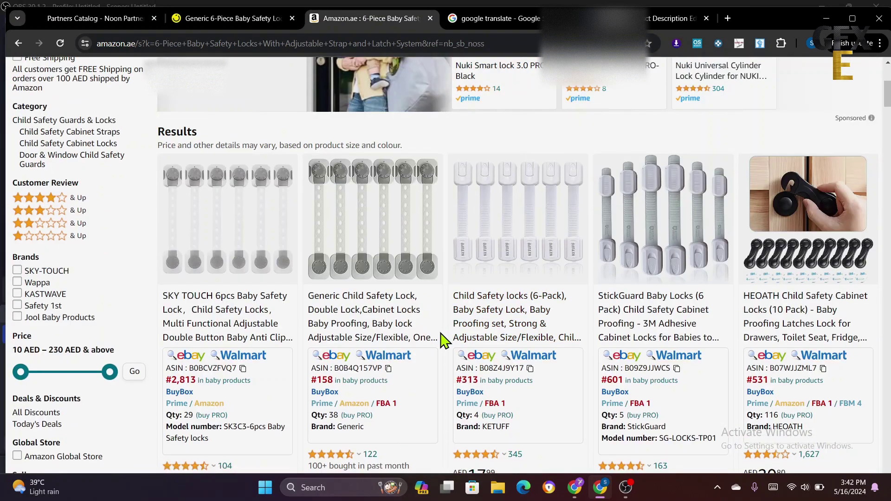
scroll(447, 334, down, 2)
scroll(441, 340, down, 10)
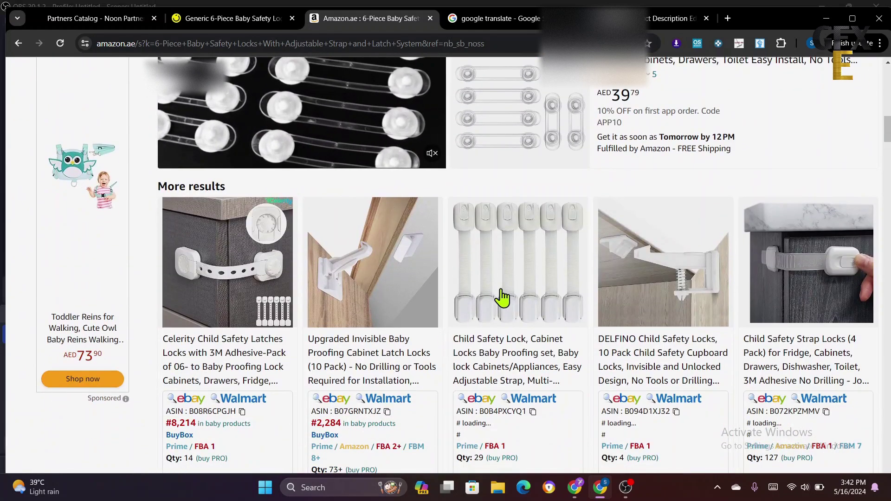
scroll(497, 295, down, 1)
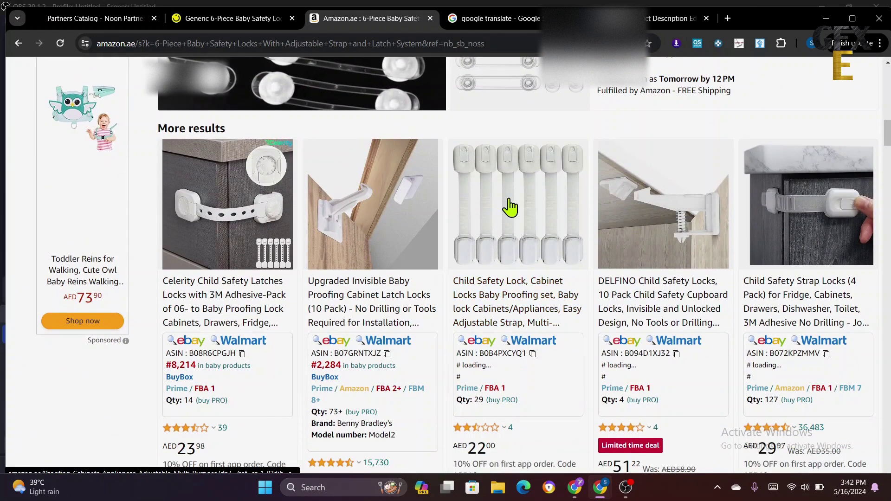
scroll(414, 343, down, 6)
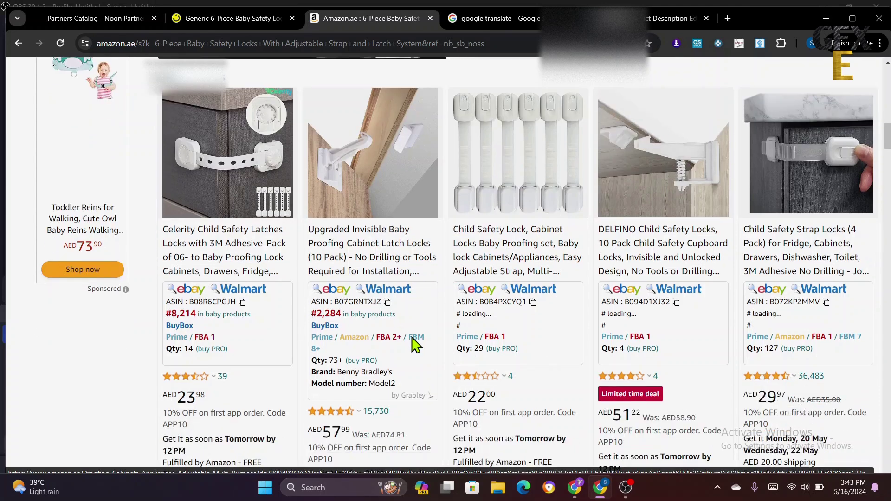
scroll(414, 346, down, 2)
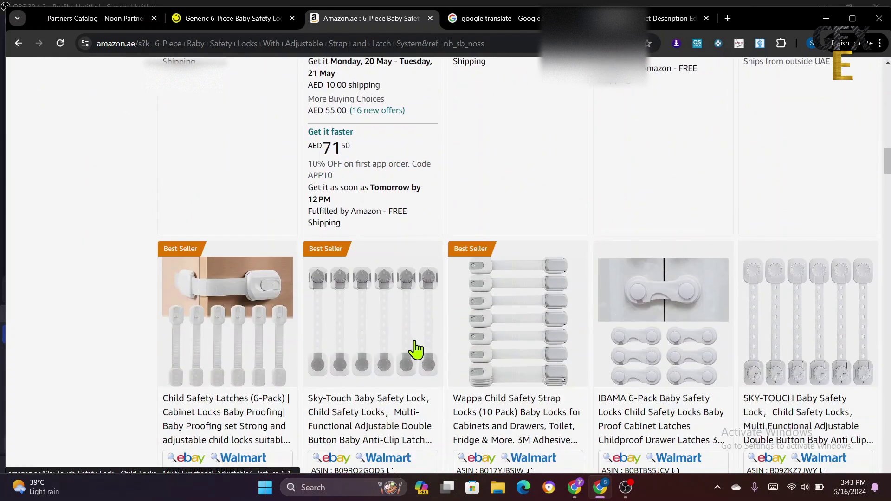
scroll(250, 350, down, 2)
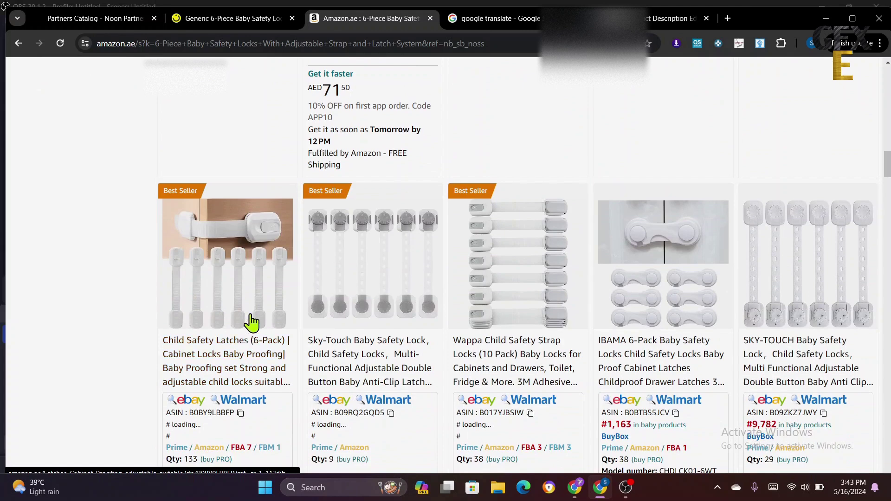
scroll(253, 322, down, 1)
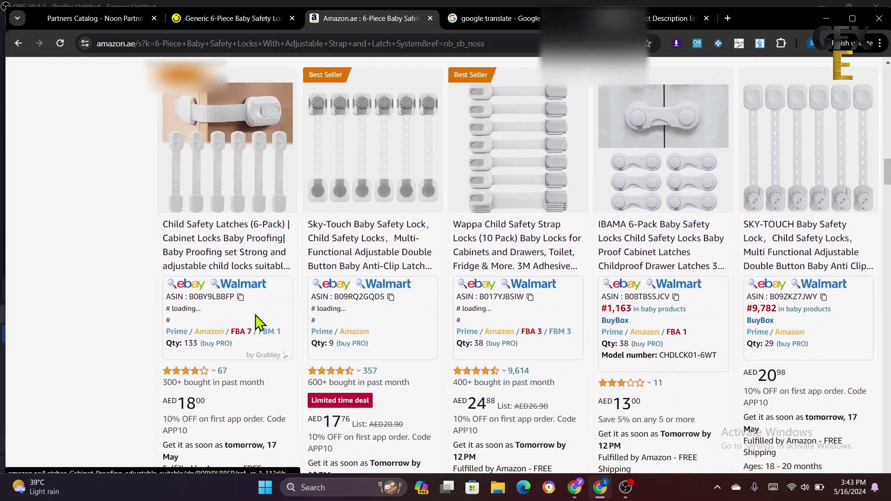
click(246, 171)
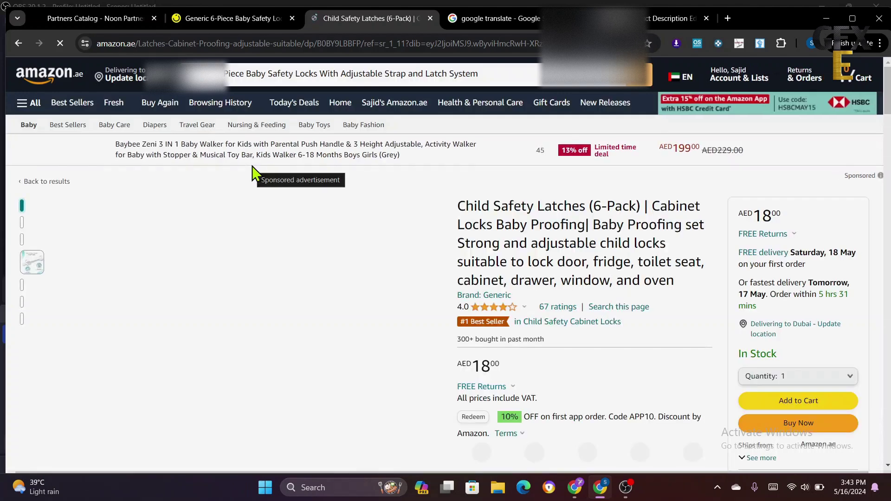
- Scroll through the Child Safety Latches (6-Pack) page to review its AED 18.00 price and photos
scroll(576, 365, down, 1)
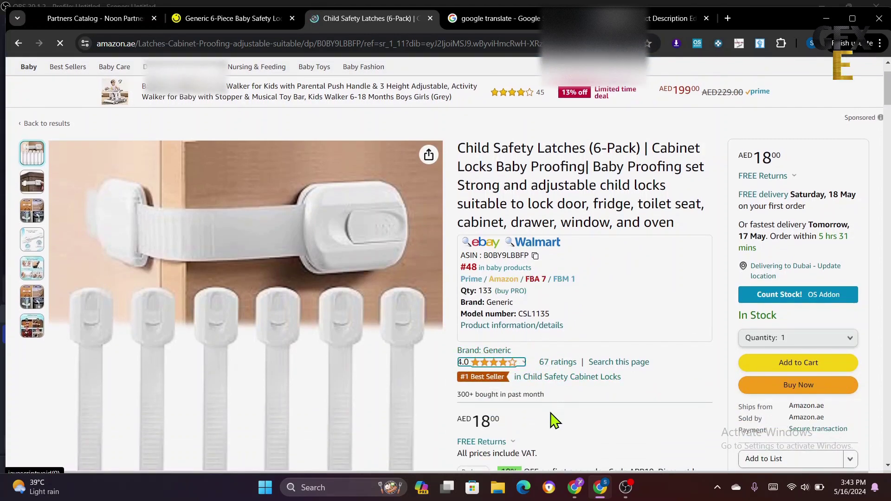
scroll(556, 413, down, 1)
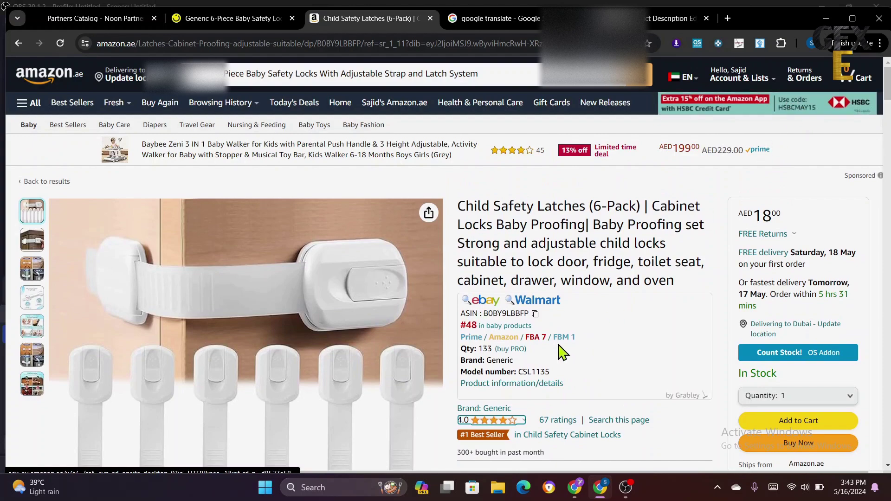
scroll(543, 409, down, 1)
scroll(508, 392, up, 1)
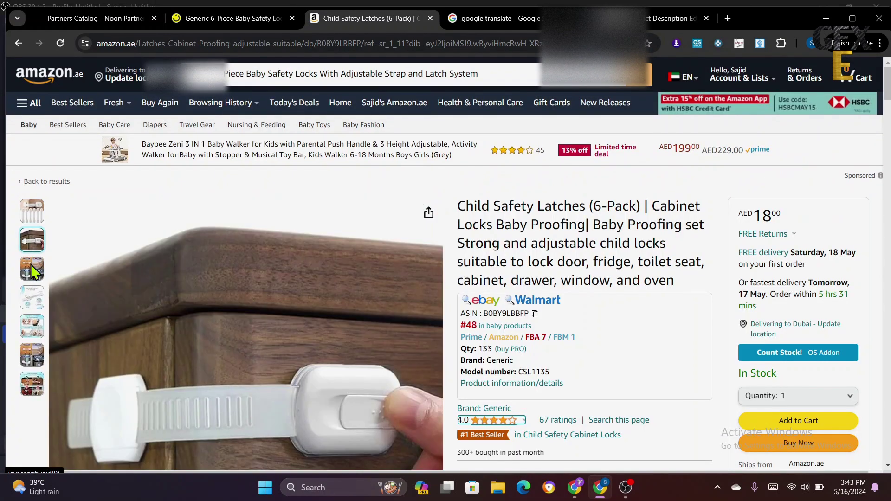
- Download the 1500x1500 six-white-latches photo with the Imageye extension
click(677, 46)
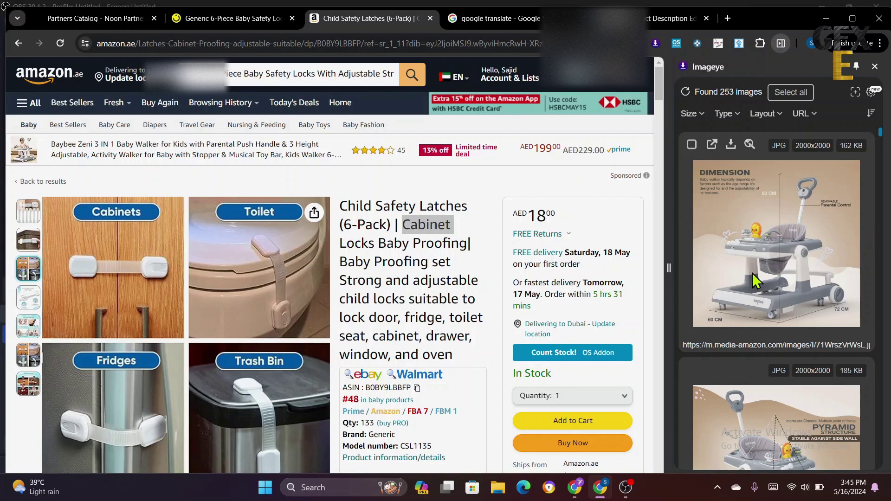
scroll(754, 286, down, 8)
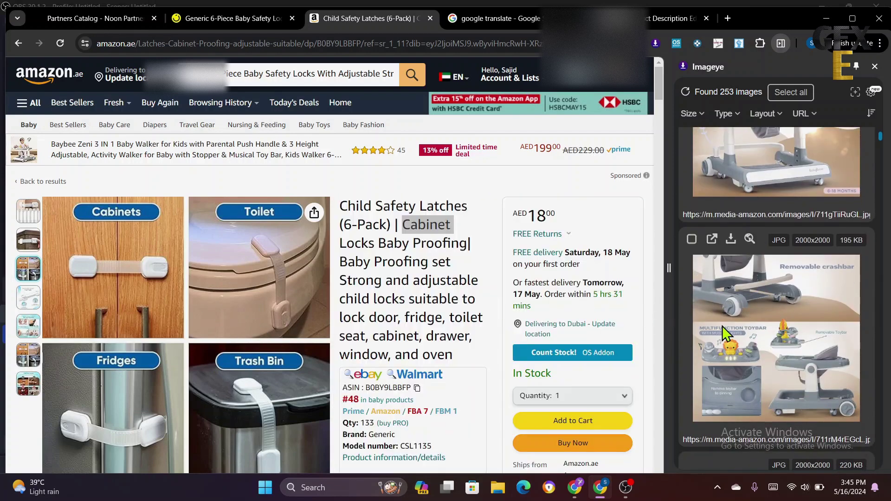
scroll(732, 330, down, 3)
scroll(732, 329, down, 8)
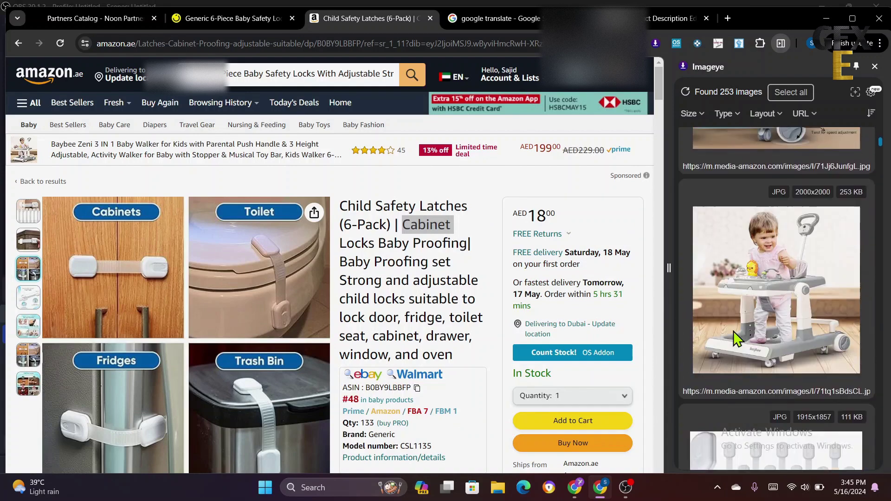
scroll(737, 338, down, 3)
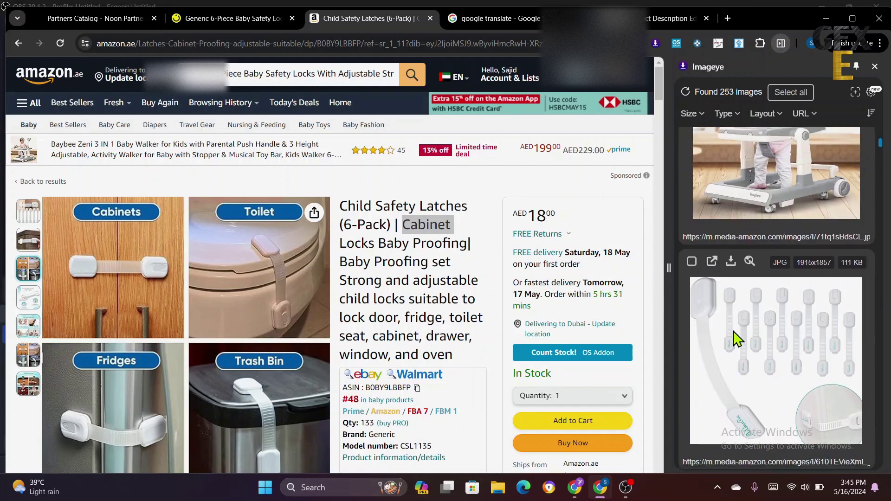
scroll(737, 339, down, 2)
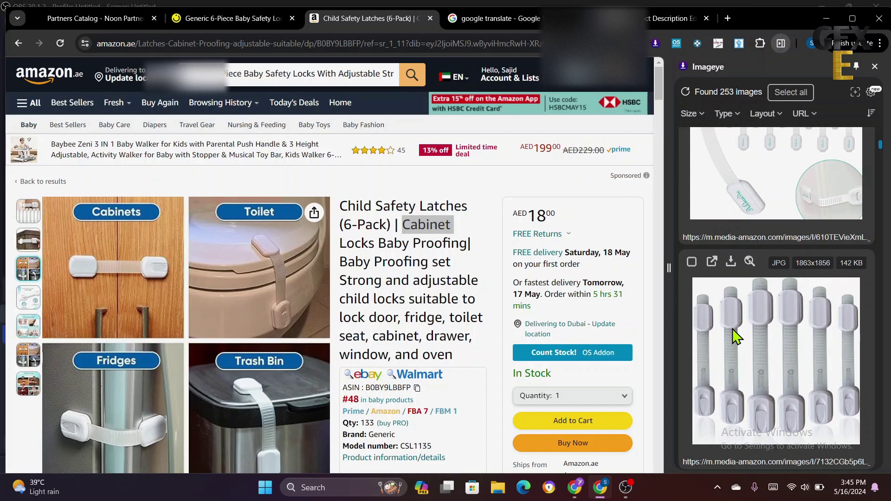
scroll(737, 330, down, 5)
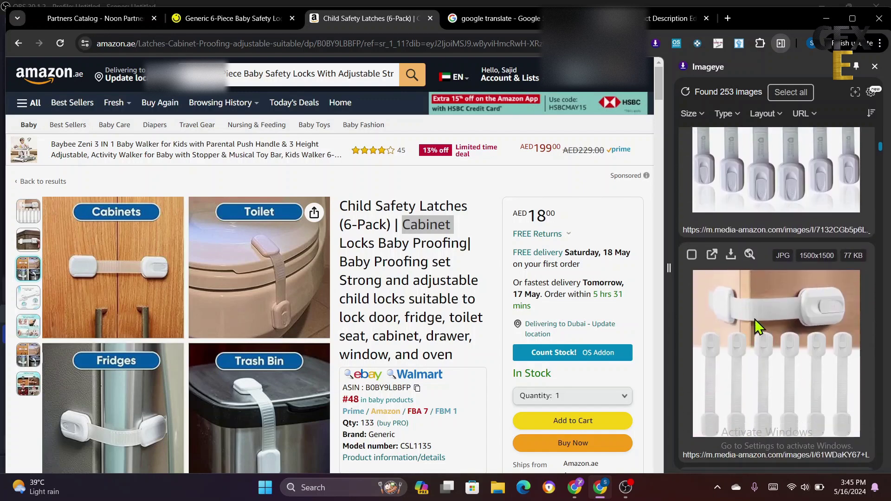
click(731, 254)
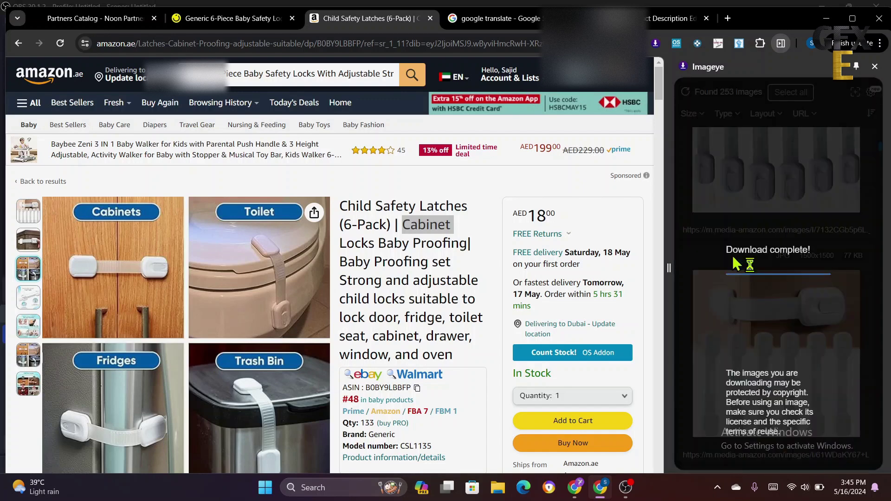
- Check download format options for the next image, then return to the Noon Partners page
scroll(765, 382, down, 7)
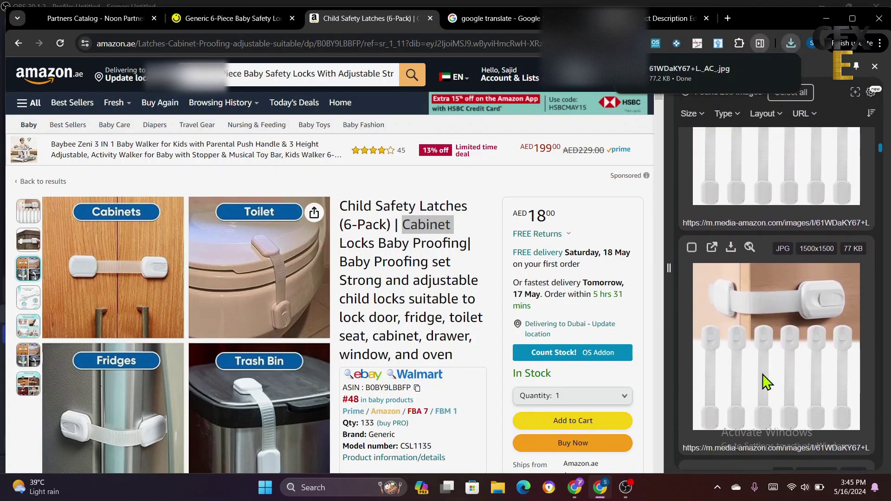
scroll(765, 381, down, 2)
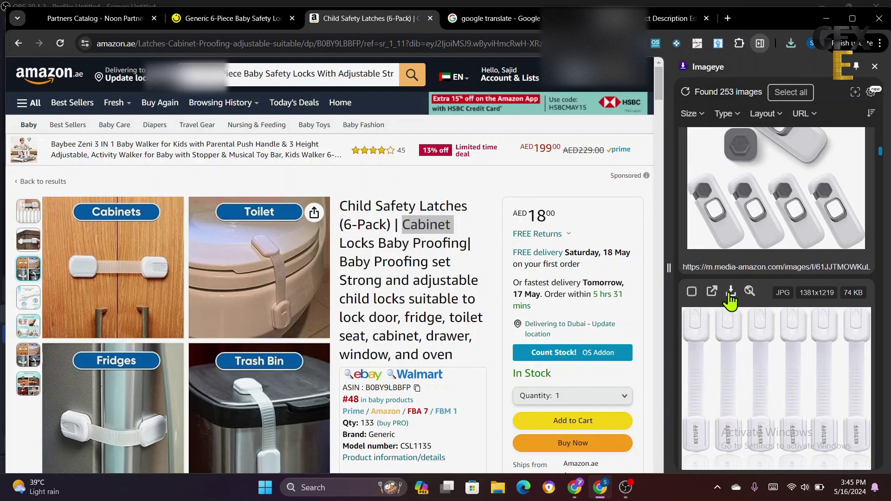
click(730, 291)
scroll(789, 394, down, 1)
scroll(779, 371, down, 8)
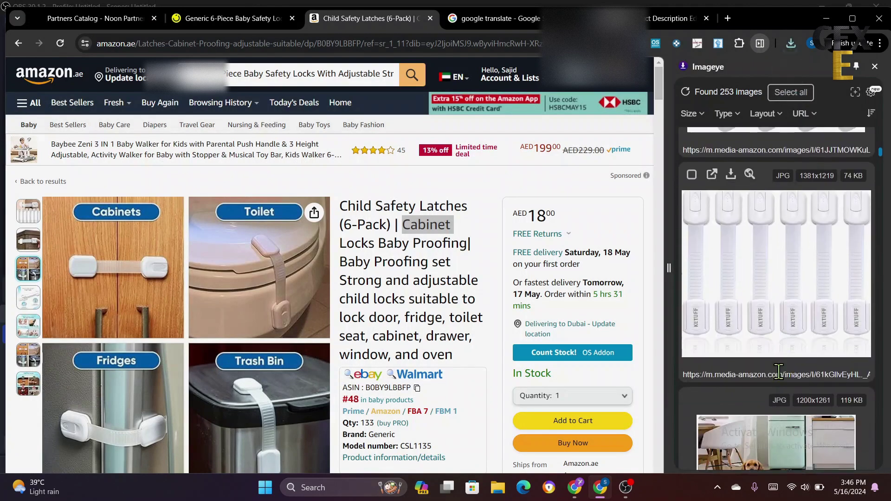
scroll(780, 378, down, 3)
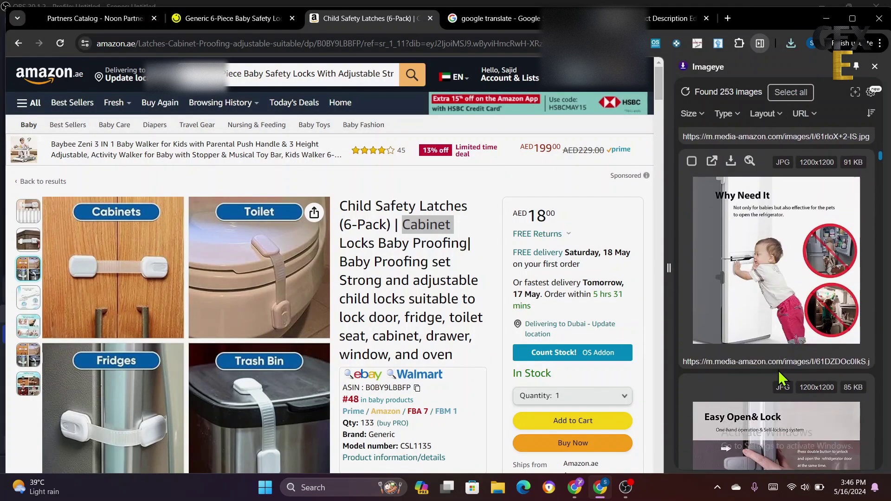
scroll(779, 372, down, 3)
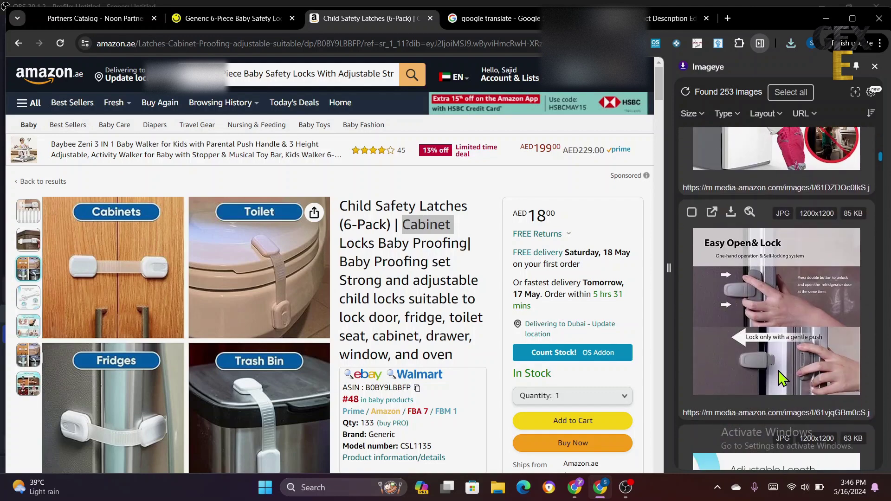
scroll(778, 372, up, 7)
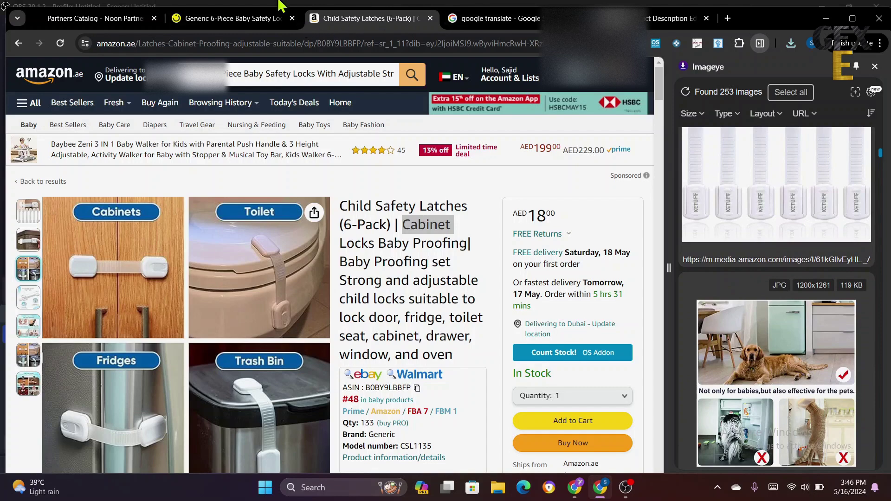
click(82, 18)
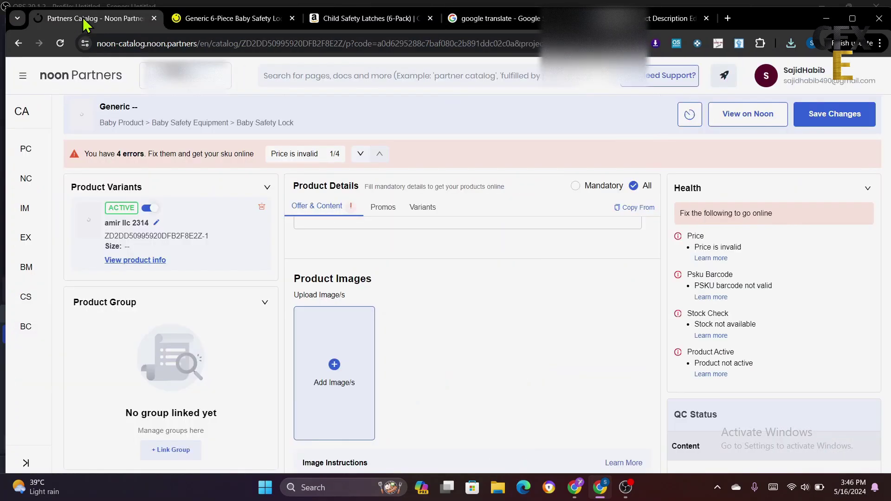
- Upload 61WDaKY67+L._AC_ from Downloads to Product Images, zoomed out three steps to fit the crop frame
drag(82, 18, 339, 381)
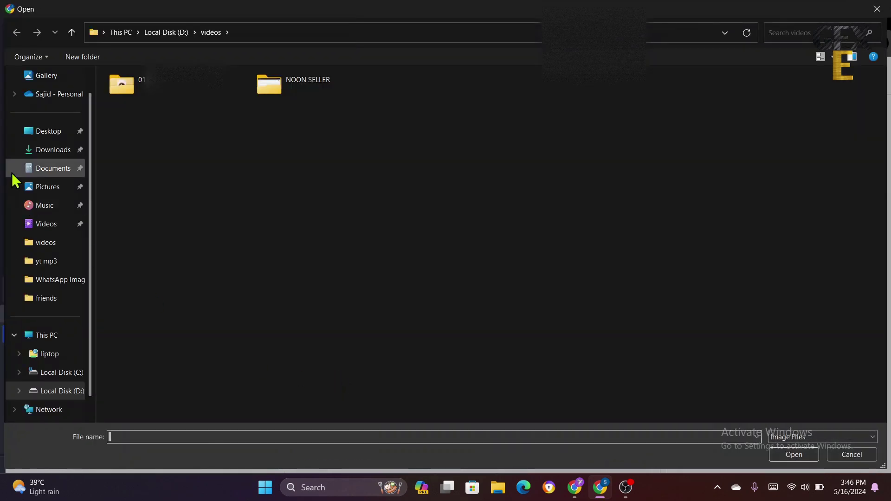
click(47, 153)
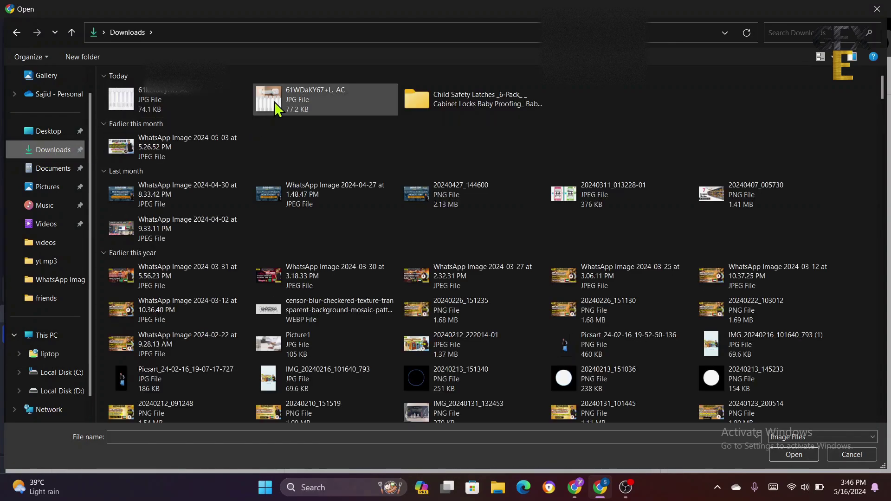
double_click(277, 101)
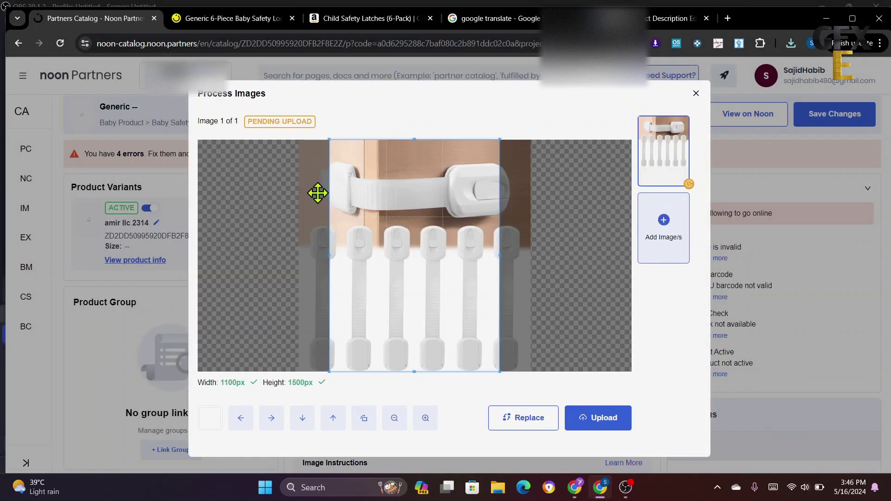
scroll(423, 338, down, 1)
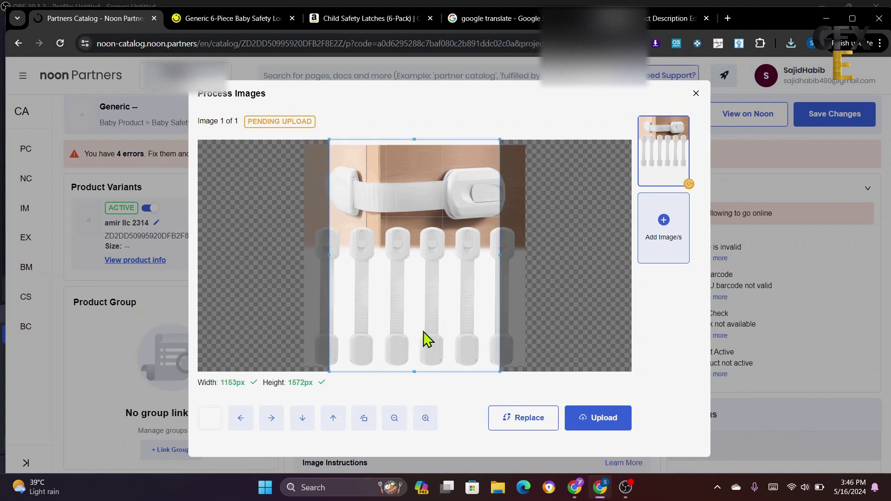
click(395, 420)
click(395, 420)
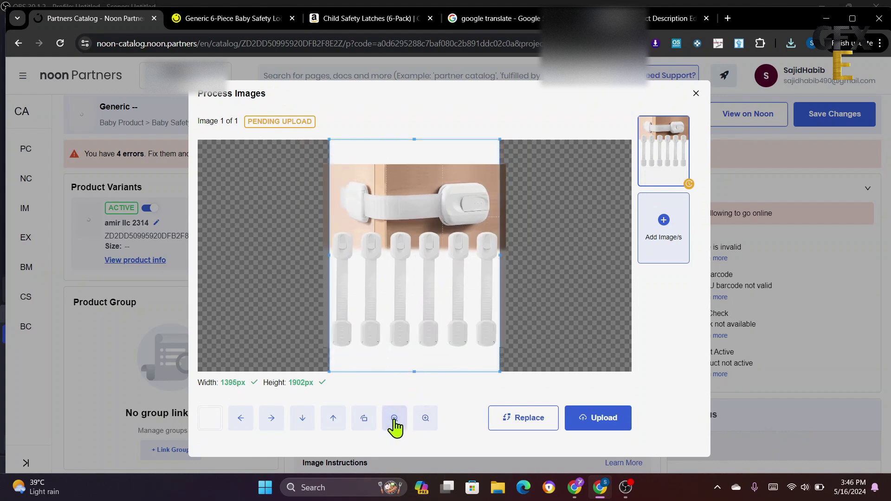
click(394, 420)
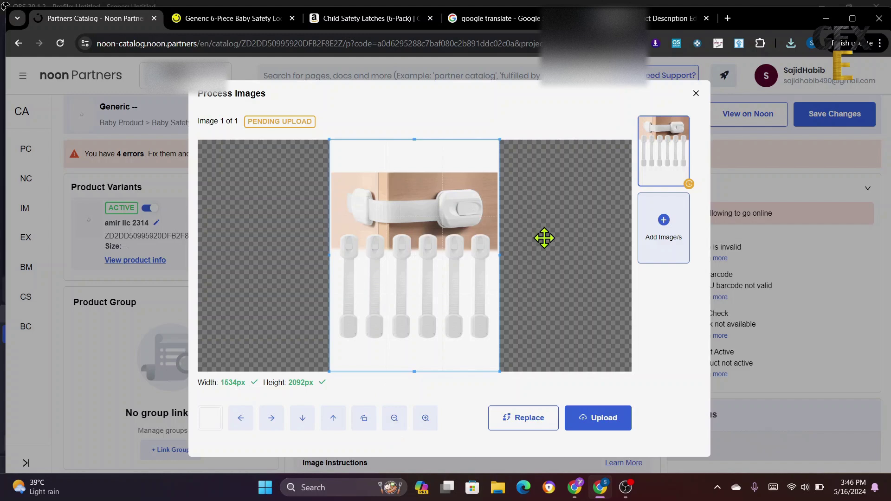
click(606, 421)
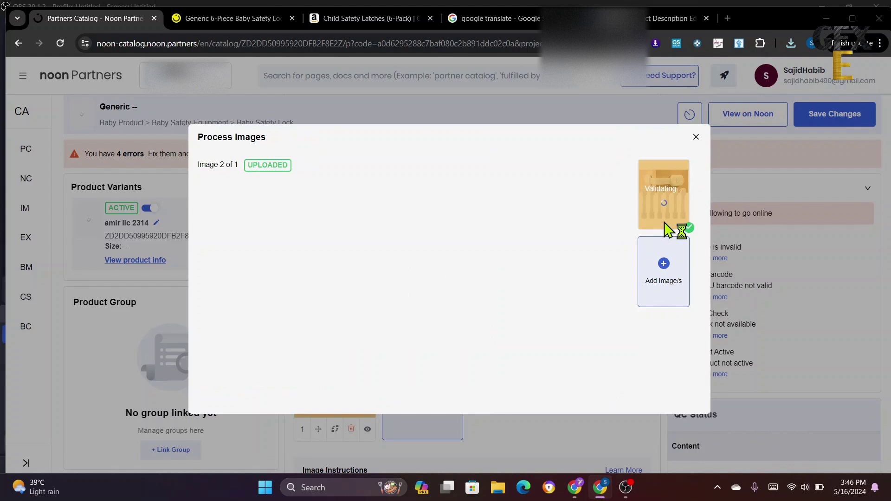
- Upload the second downloaded latch JPG, zoomed out to fit the crop frame, and close the processing window
click(664, 222)
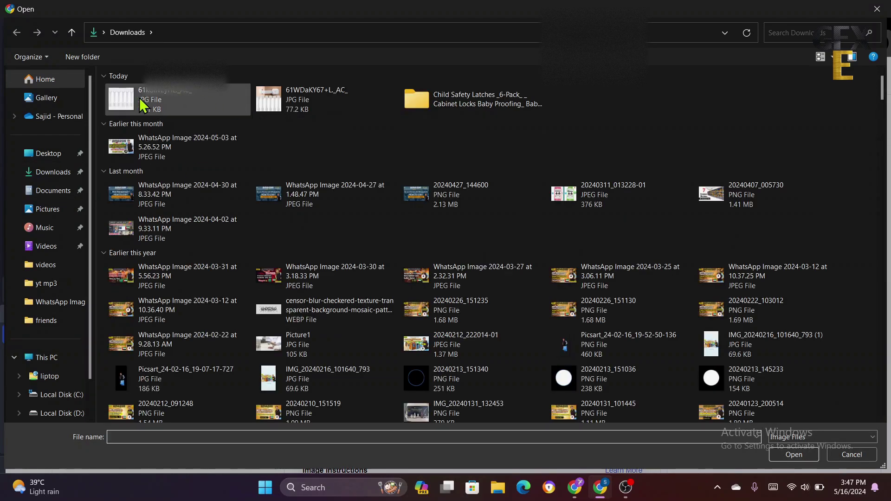
double_click(133, 100)
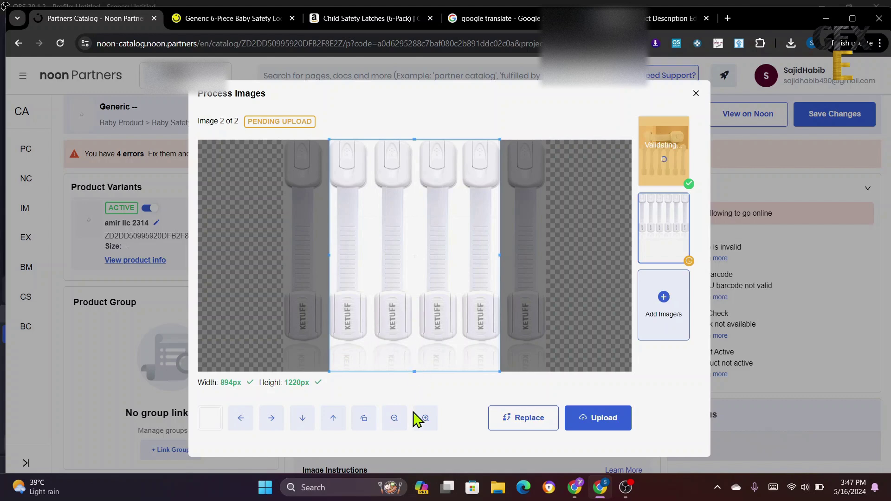
click(392, 420)
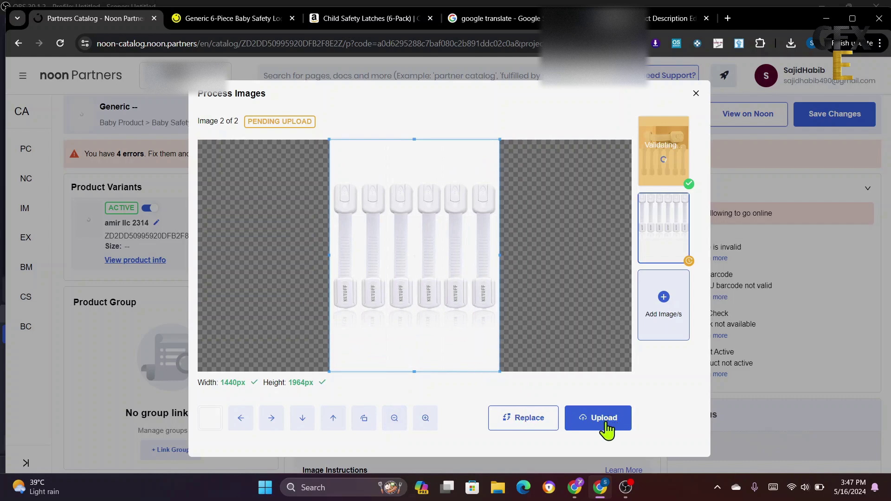
click(604, 428)
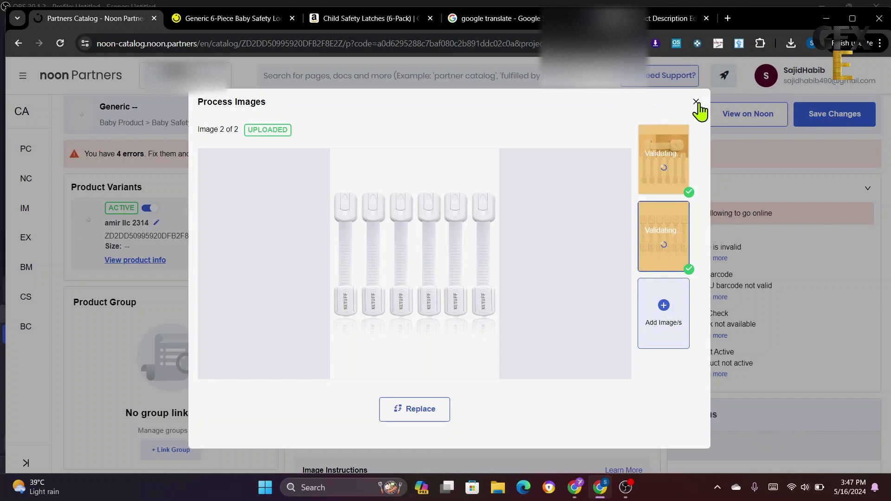
click(695, 102)
- Scroll to the Product Title (English) field, then bring up the noon.com 6-Piece Baby Safety Locks listing
scroll(563, 371, down, 2)
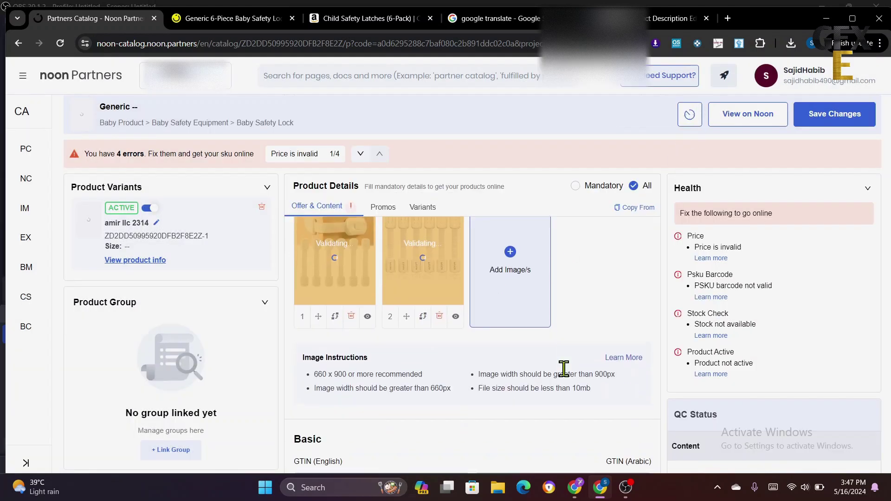
scroll(563, 371, down, 2)
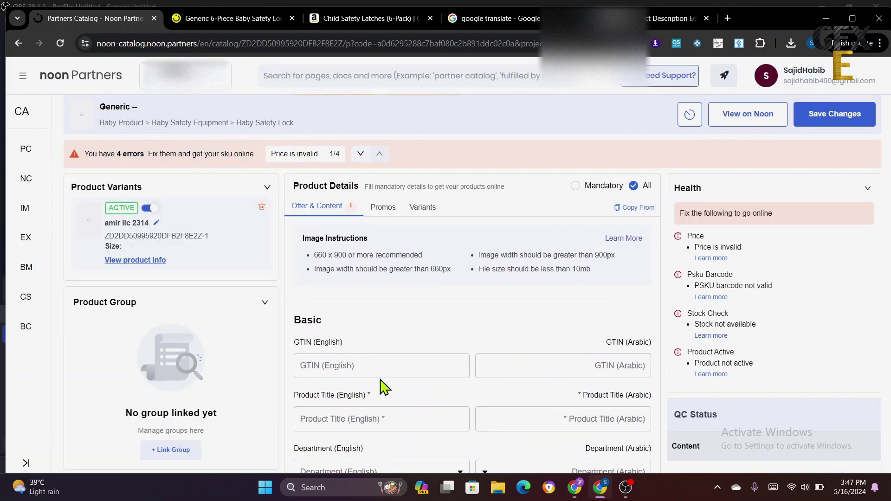
scroll(367, 366, down, 1)
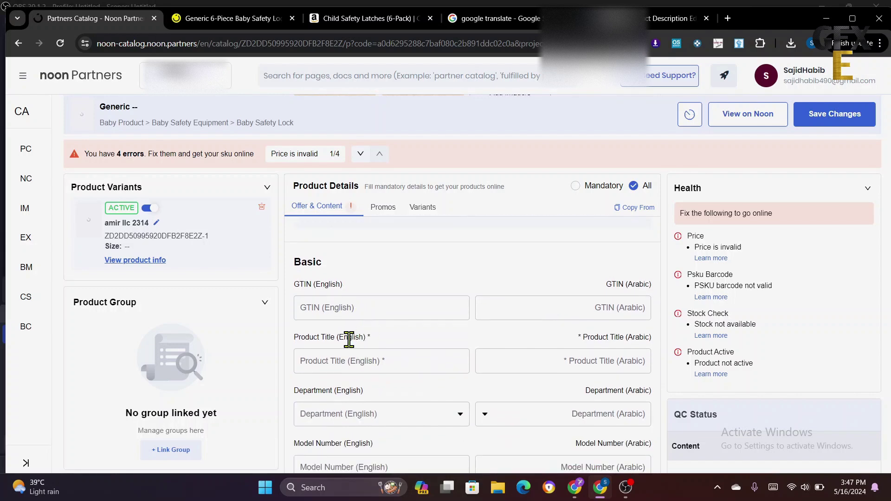
click(348, 363)
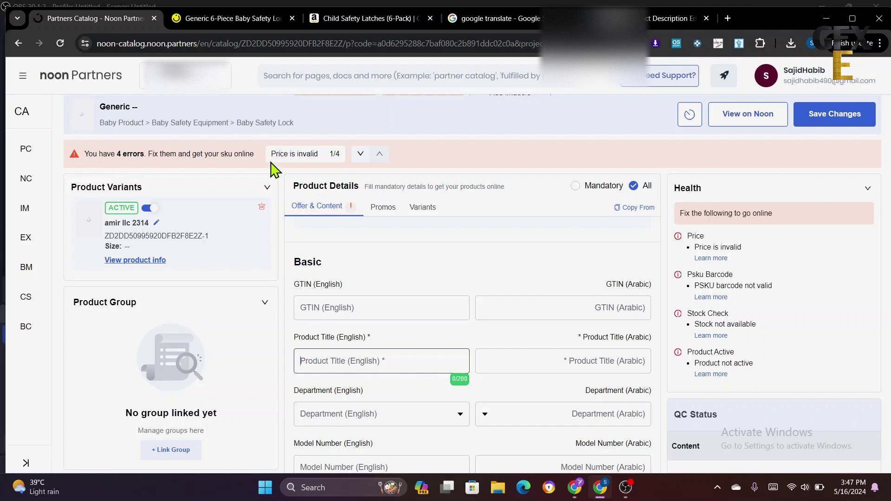
click(242, 18)
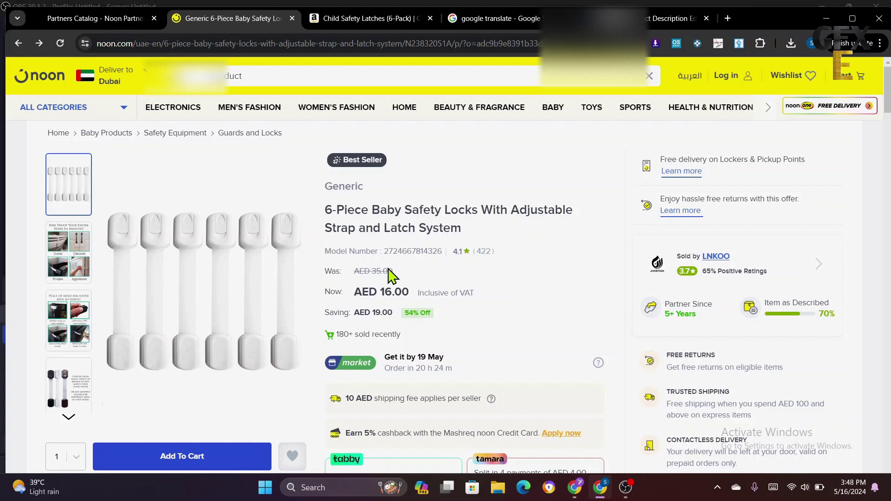
- Copy the listing title '6-Piece Baby Safety Locks With Adjustable Strap and Latch System'
scroll(478, 354, down, 8)
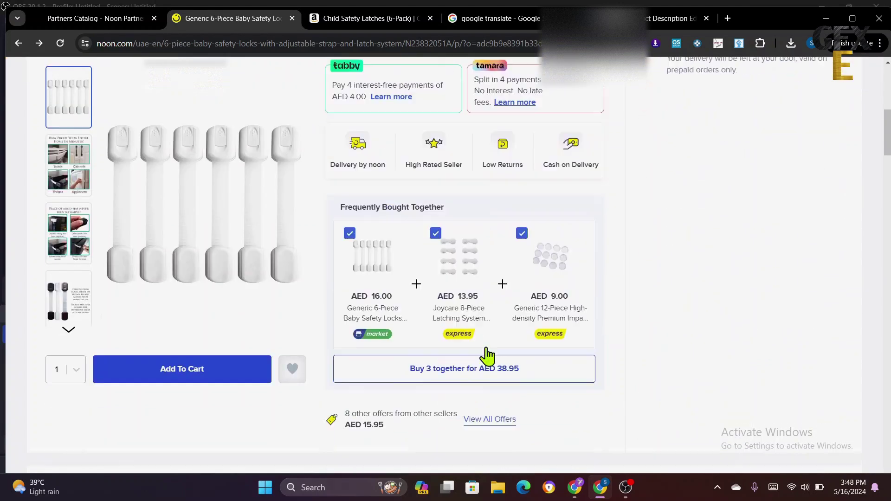
scroll(487, 357, down, 11)
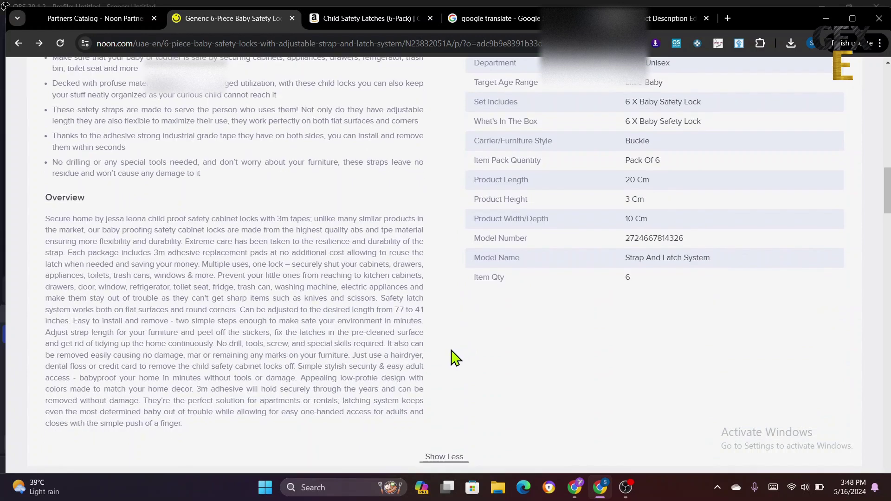
scroll(301, 325, up, 4)
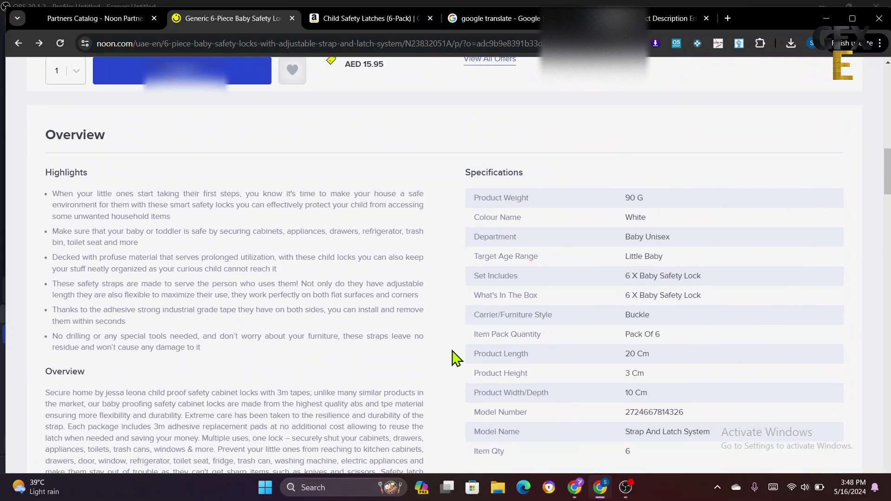
scroll(510, 348, up, 10)
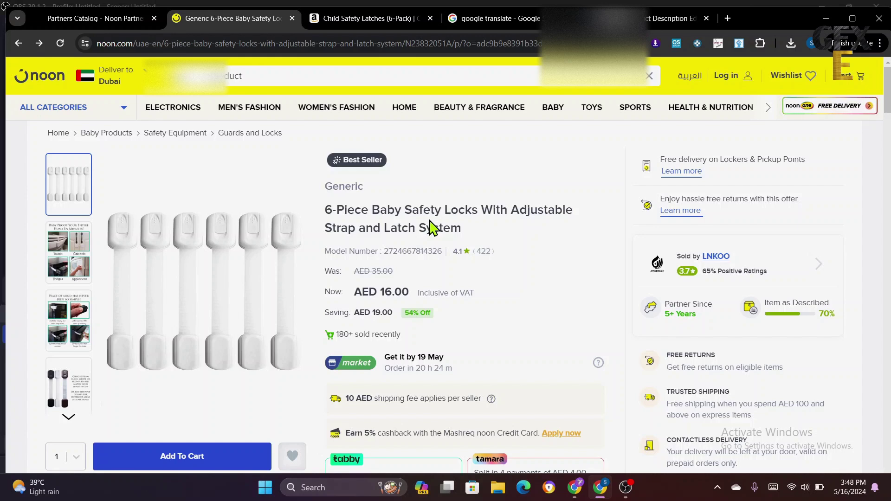
triple_click(430, 227)
right_click(430, 227)
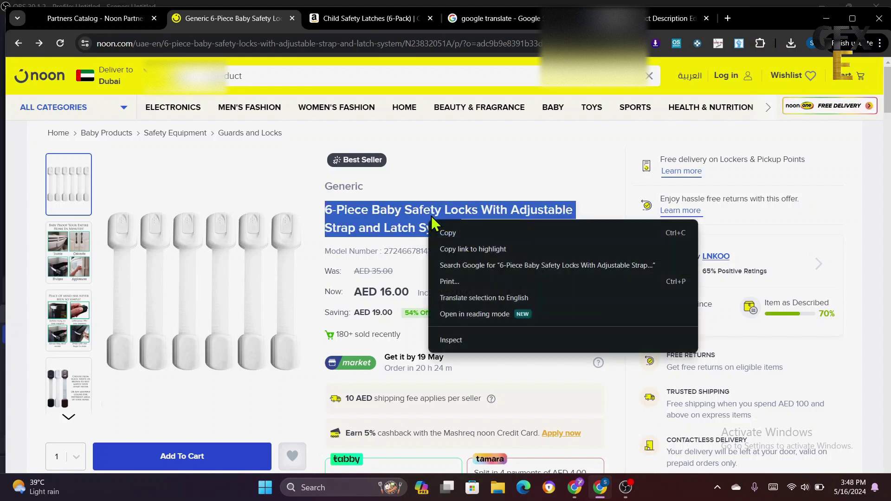
click(463, 229)
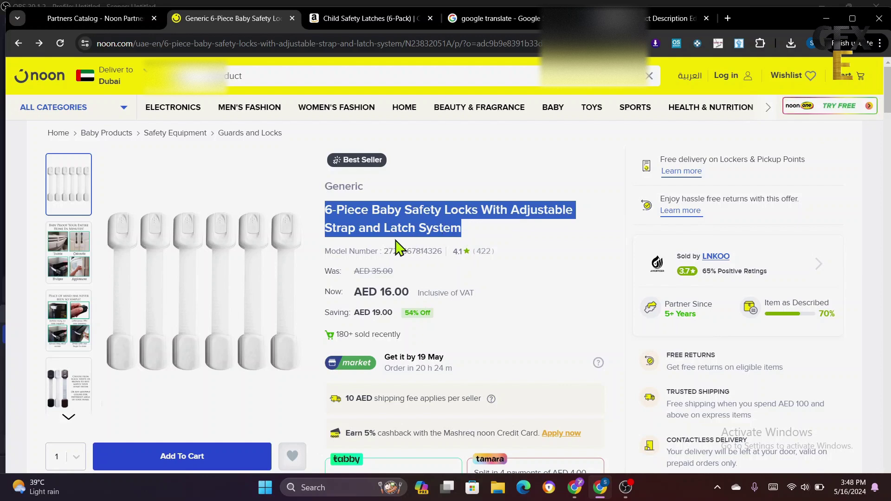
- Paste the copied 64-character title into the English Product Title field
click(91, 19)
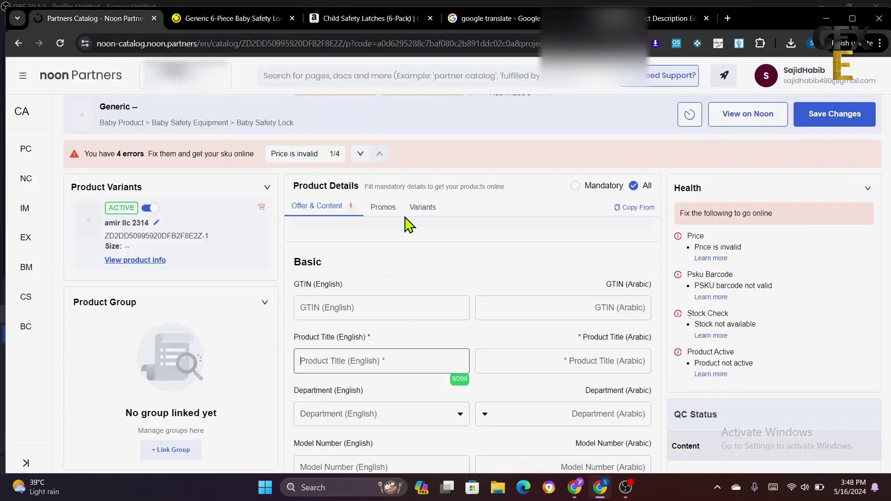
right_click(321, 361)
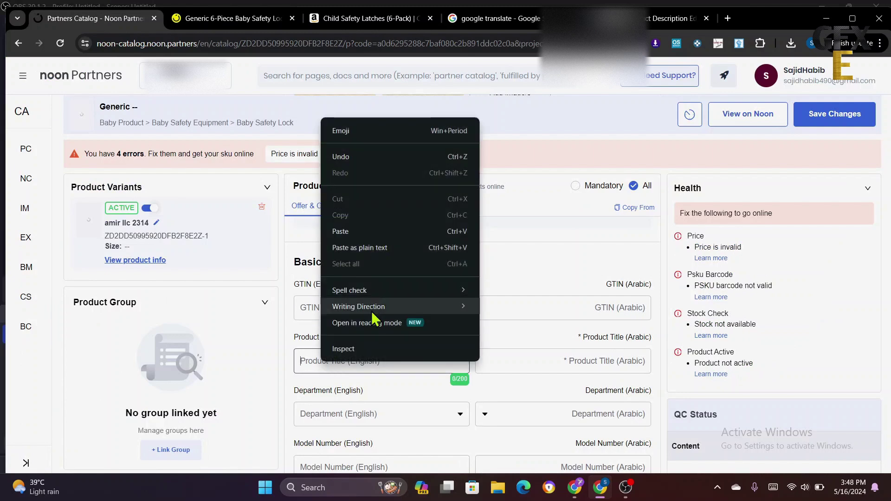
click(378, 247)
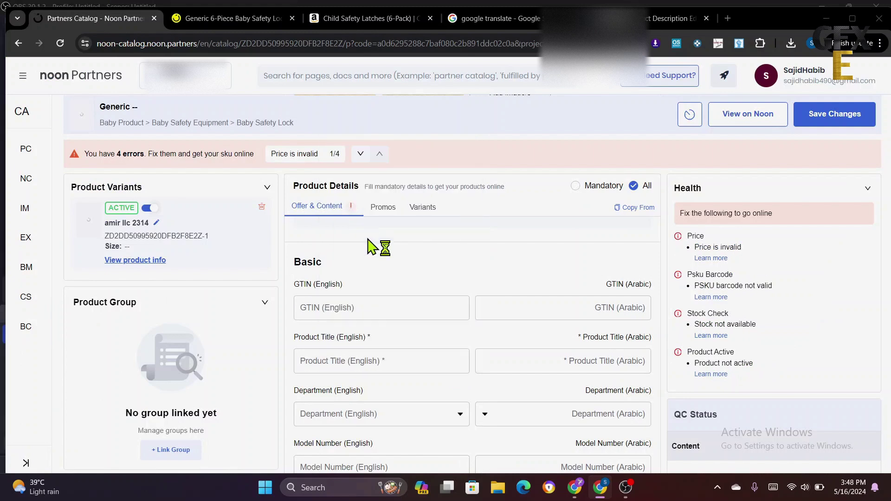
right_click(327, 367)
click(370, 242)
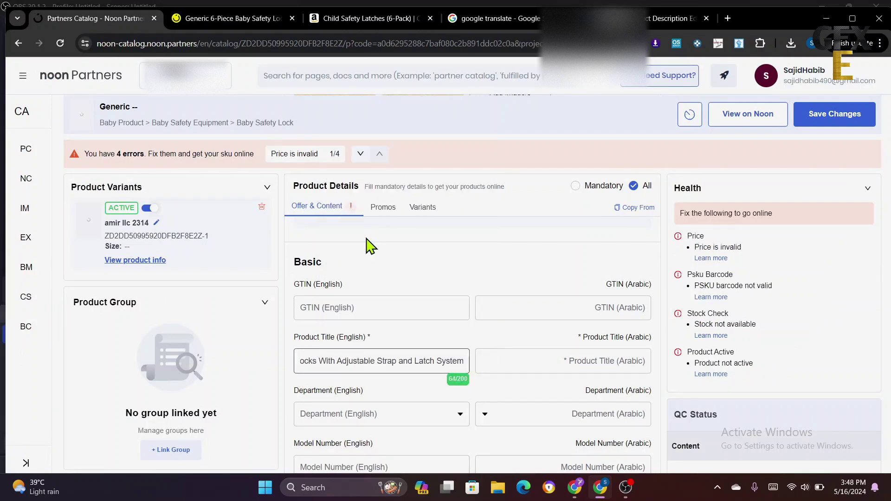
click(497, 19)
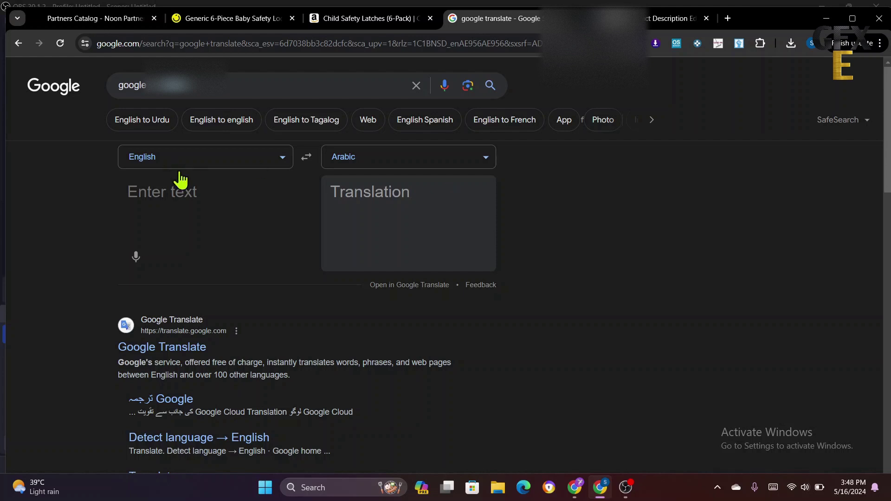
- Translate the English title to Arabic in Google Translate and copy the Arabic result
right_click(172, 193)
click(201, 305)
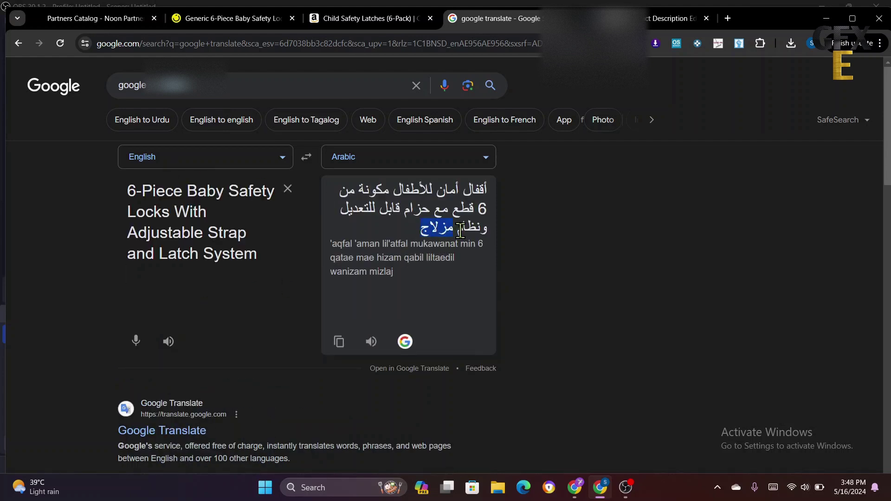
drag(460, 230, 453, 185)
right_click(444, 200)
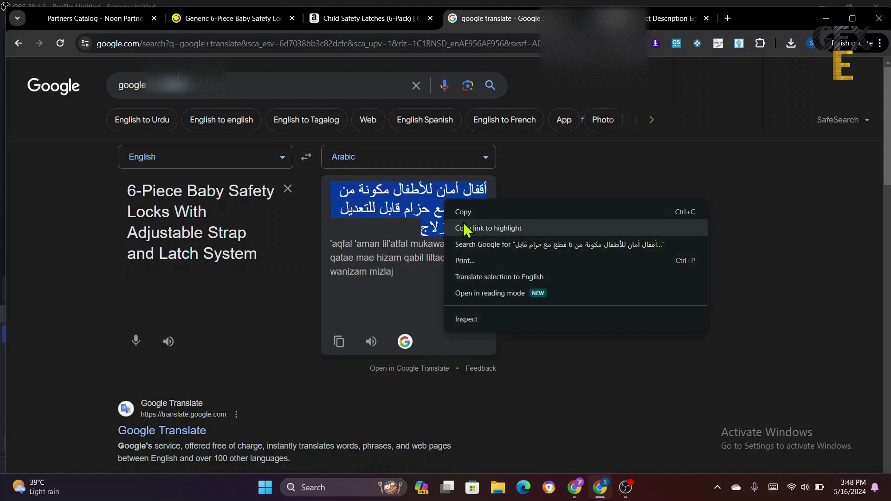
click(469, 208)
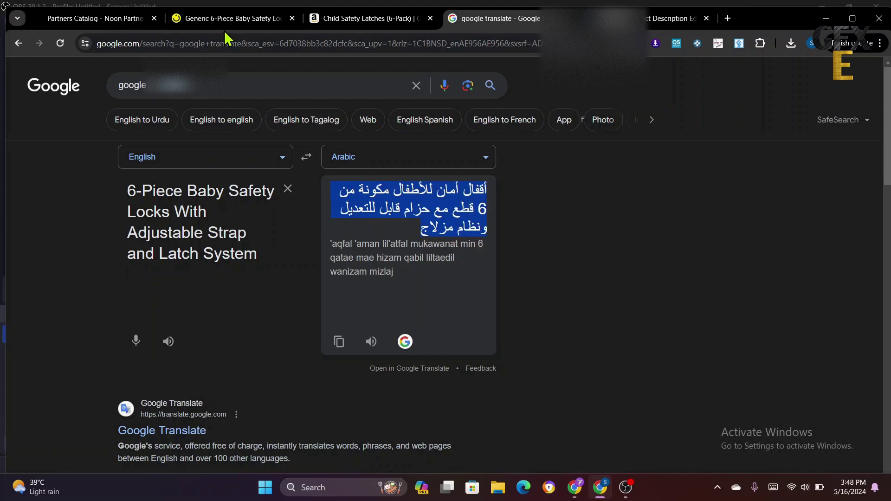
click(101, 18)
- Paste the Arabic translation into the Arabic product title field
click(530, 362)
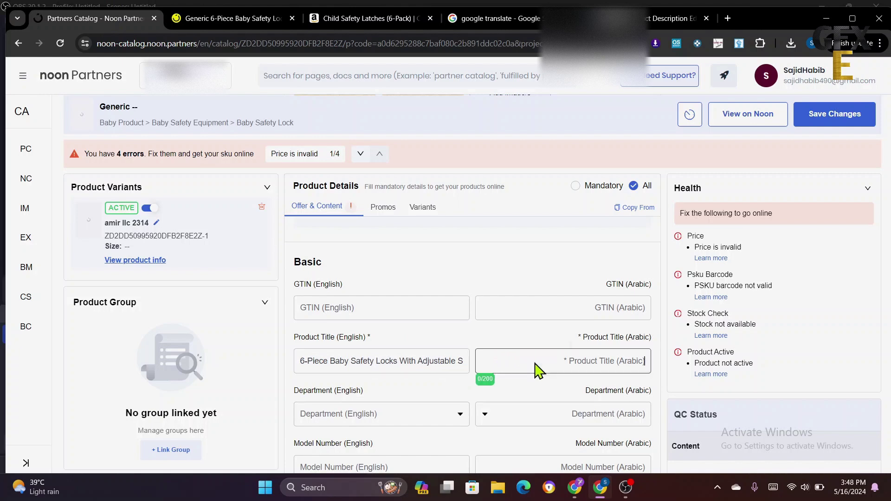
right_click(533, 364)
click(562, 231)
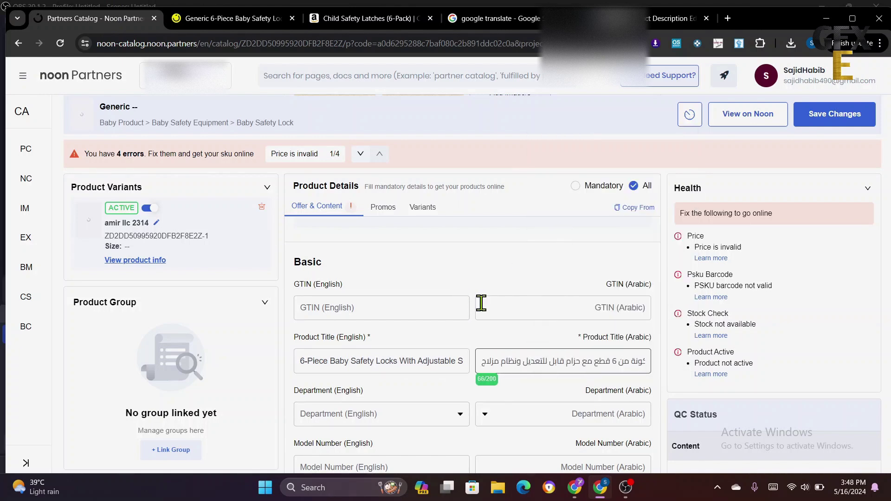
- Set Department (English) to Baby Unisex after checking the noon.com listing
scroll(472, 349, down, 3)
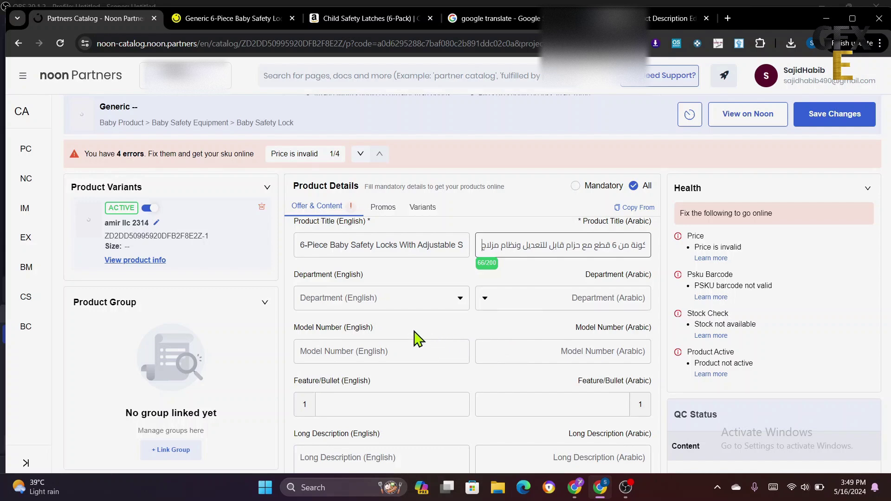
click(372, 298)
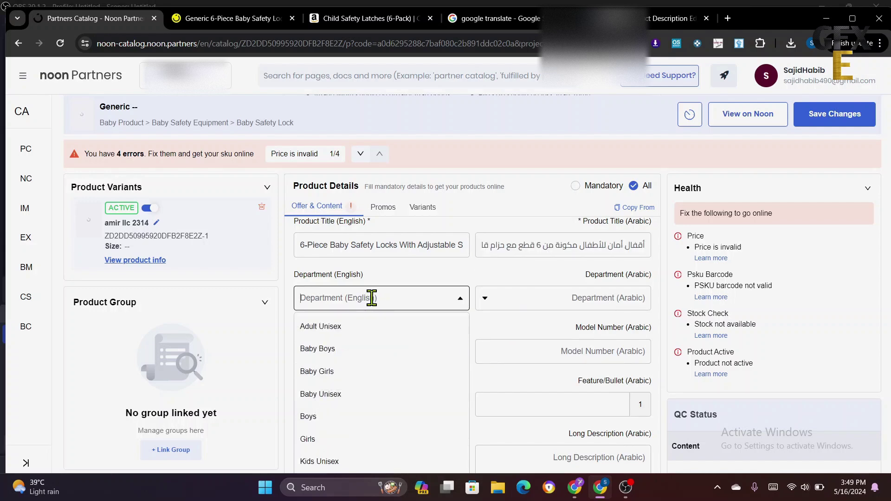
click(231, 21)
scroll(509, 376, down, 5)
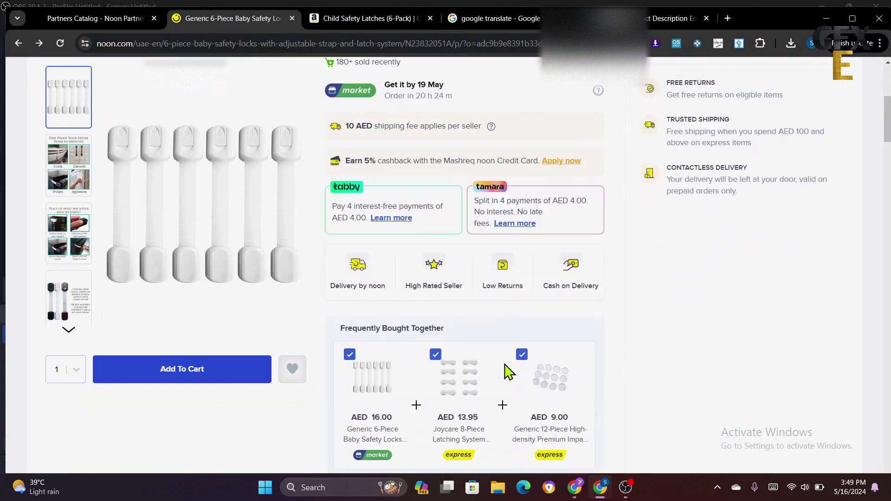
scroll(509, 371, down, 7)
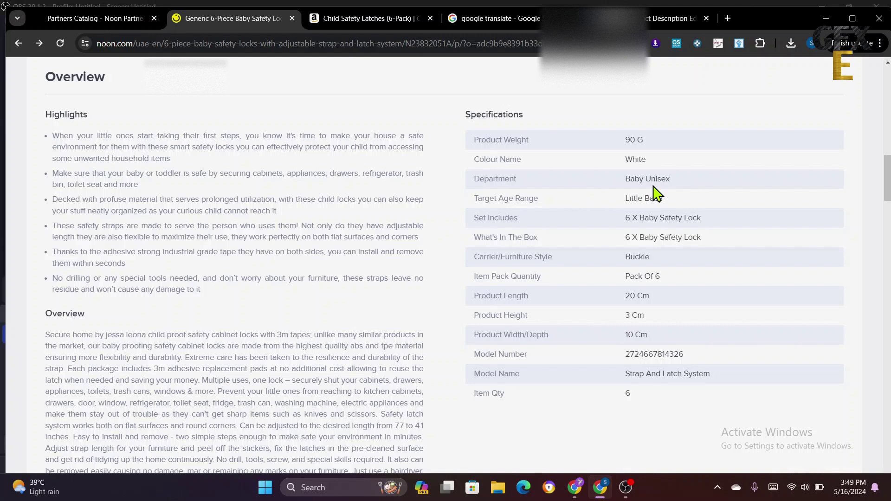
click(69, 15)
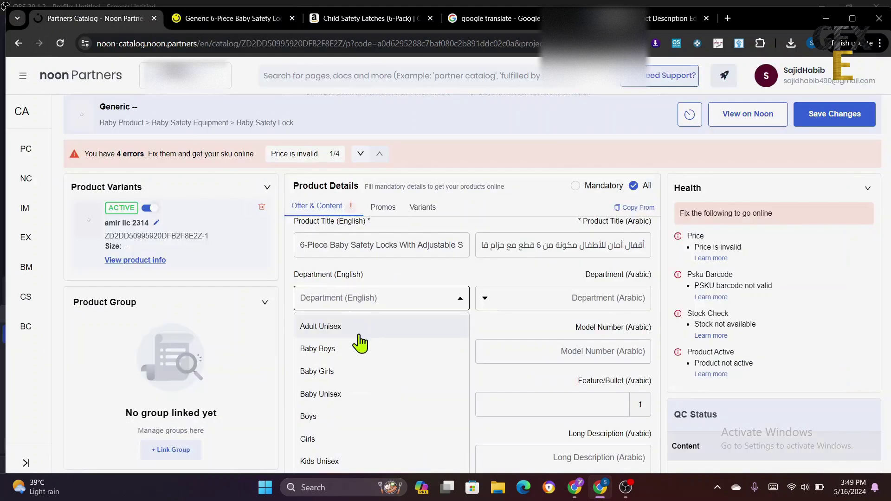
click(358, 393)
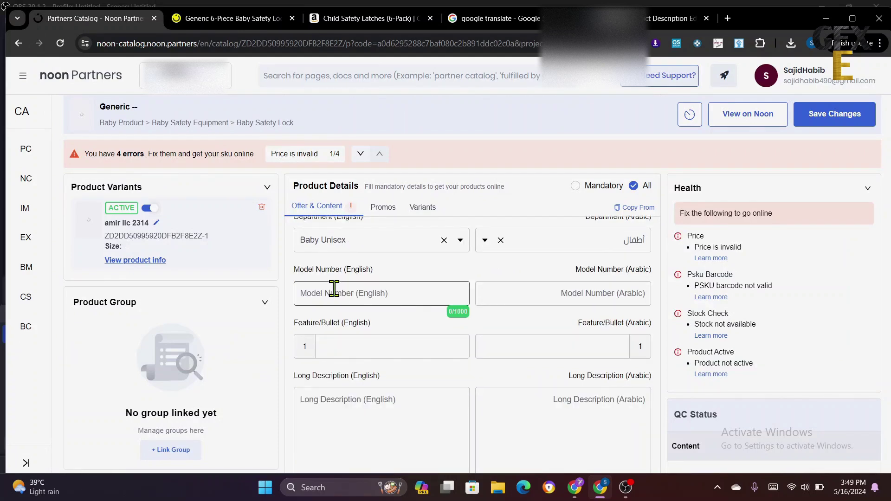
click(221, 21)
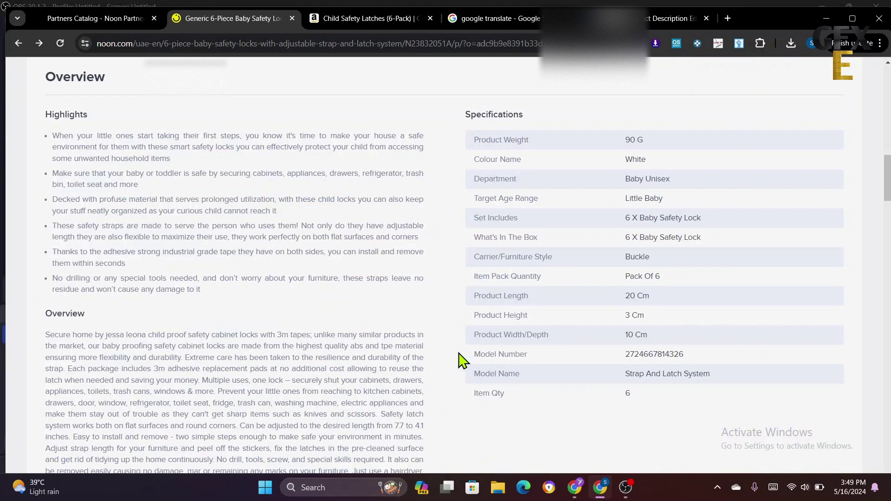
drag(619, 356, 685, 356)
right_click(655, 355)
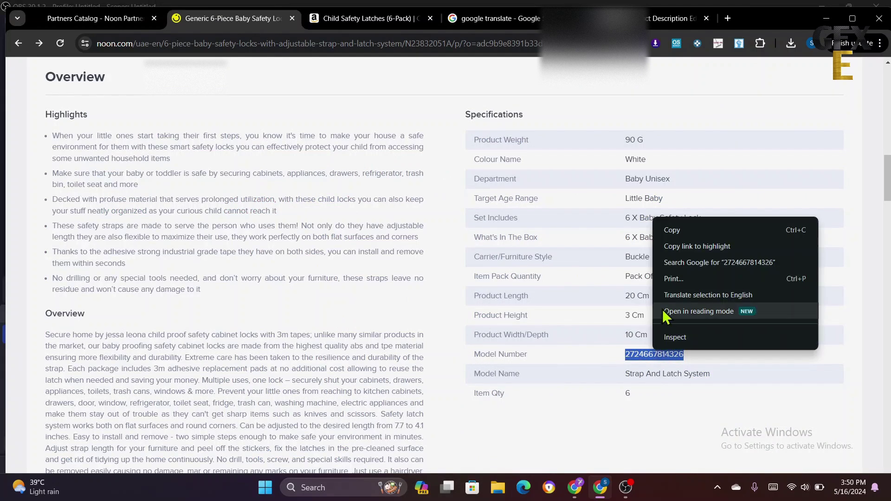
click(676, 230)
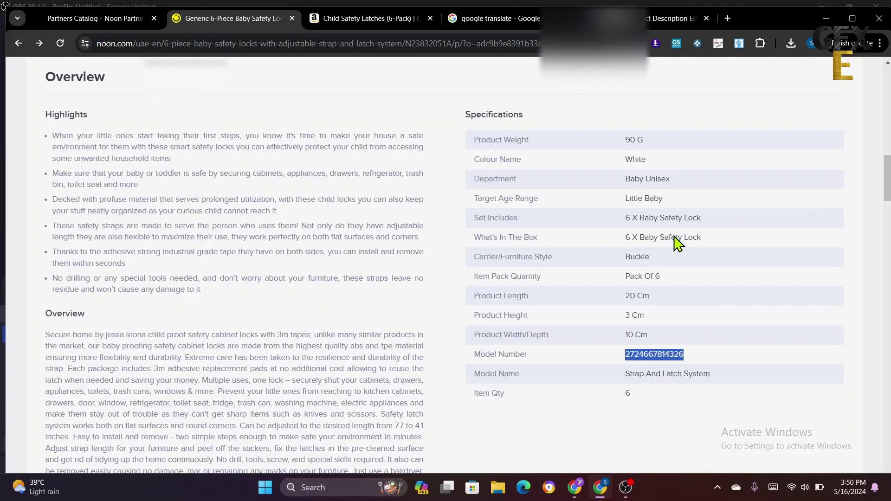
click(71, 18)
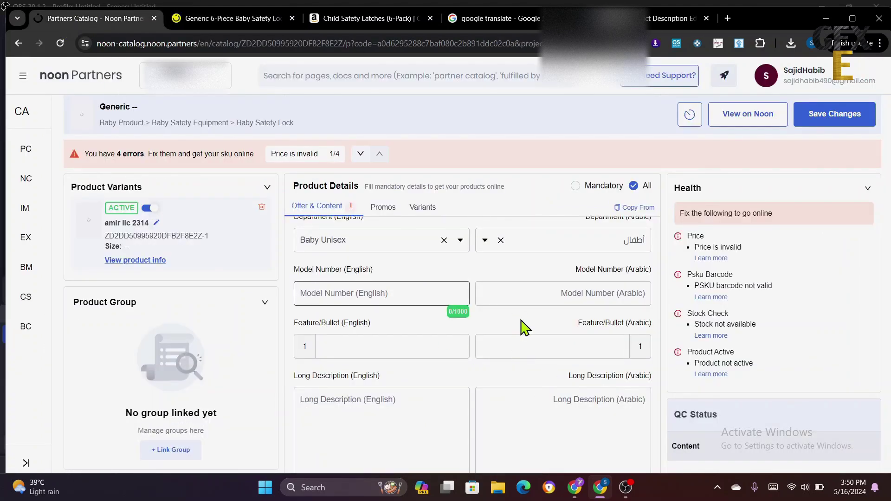
right_click(517, 299)
click(538, 169)
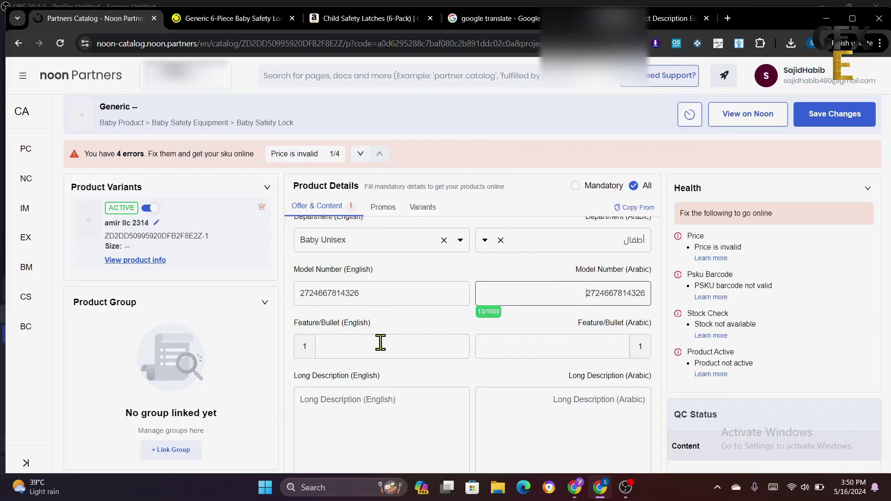
click(354, 347)
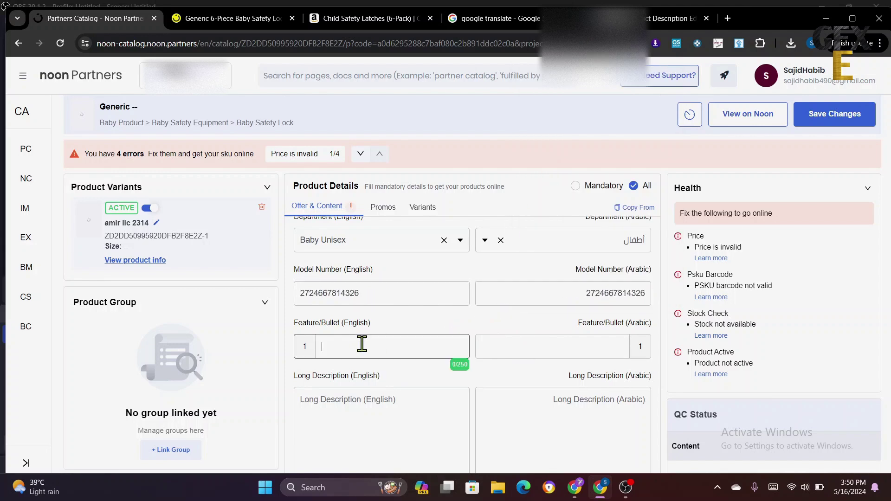
- Copy the first noon.com highlight, about little ones' first steps, into English feature bullet 1
click(230, 18)
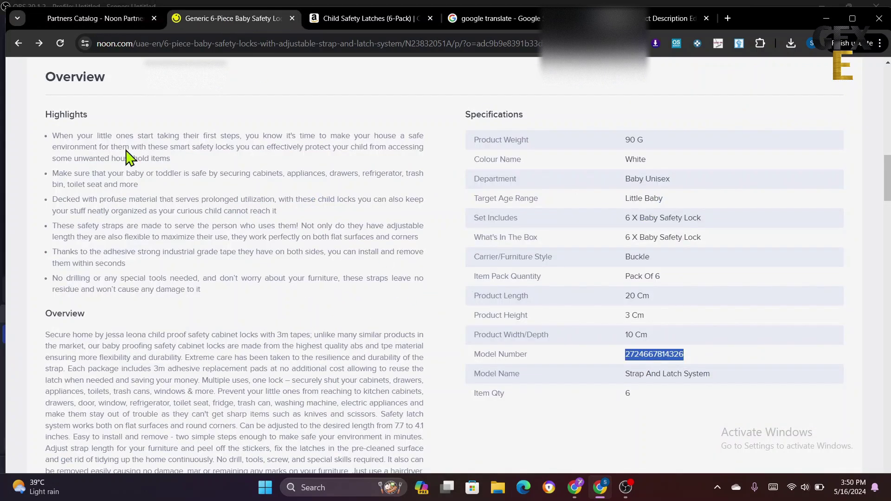
drag(52, 136, 271, 165)
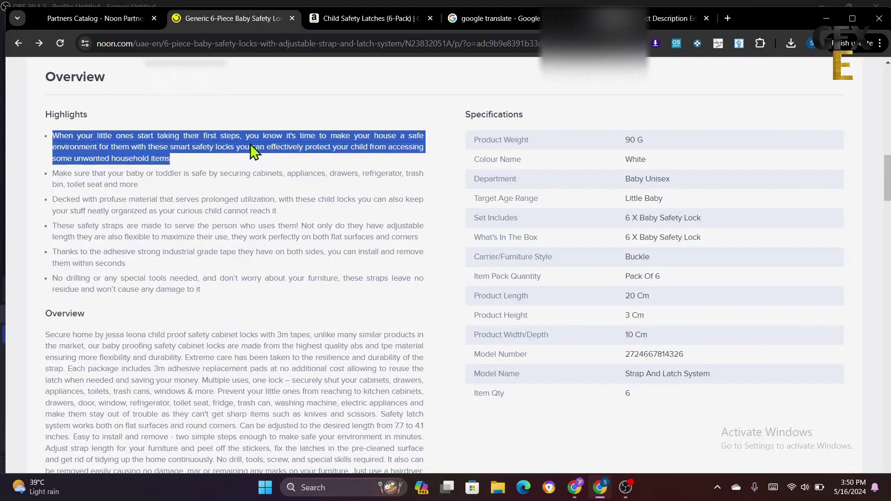
right_click(251, 146)
click(287, 163)
click(107, 19)
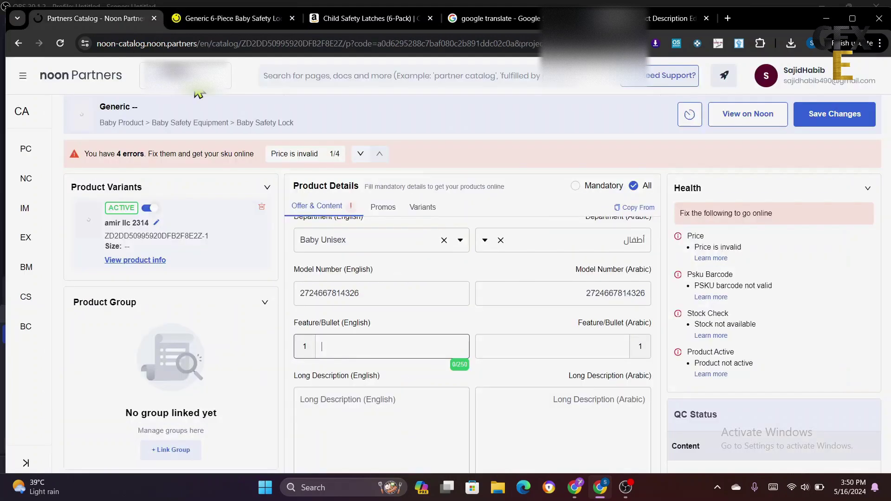
right_click(338, 343)
click(361, 218)
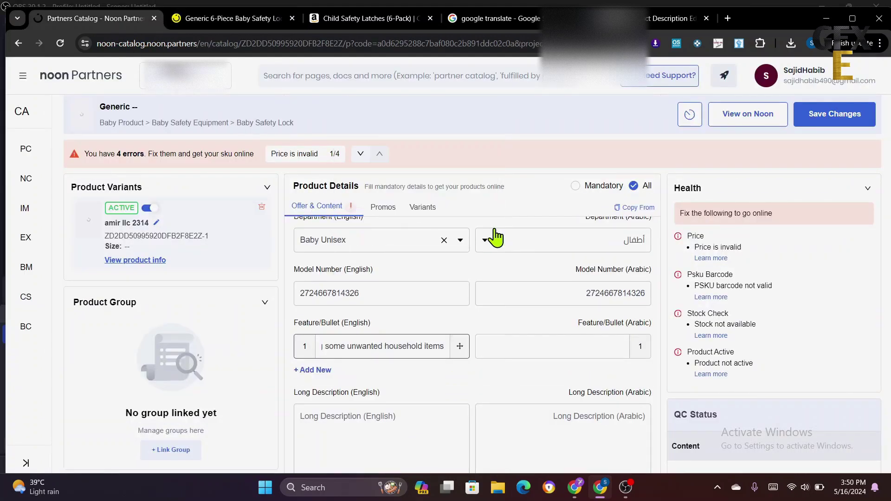
- Translate that bullet to Arabic, paste it into Arabic bullet 1, and add a second English bullet row
click(483, 18)
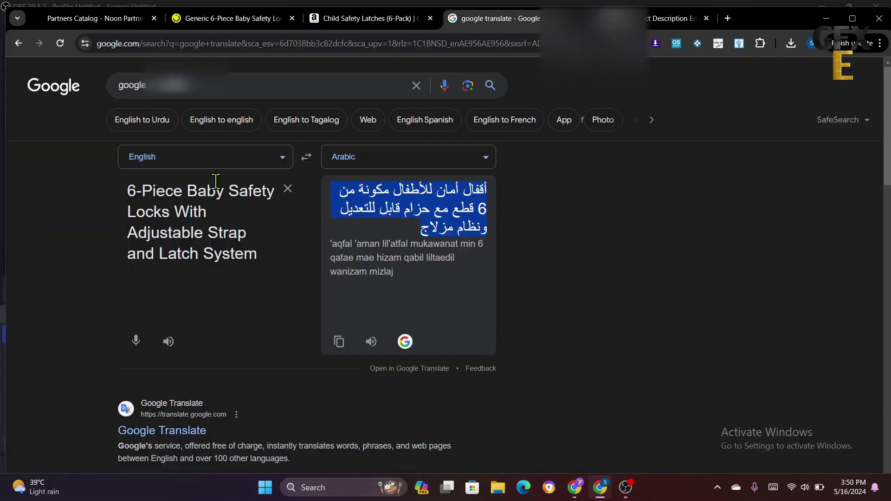
triple_click(211, 241)
right_click(214, 239)
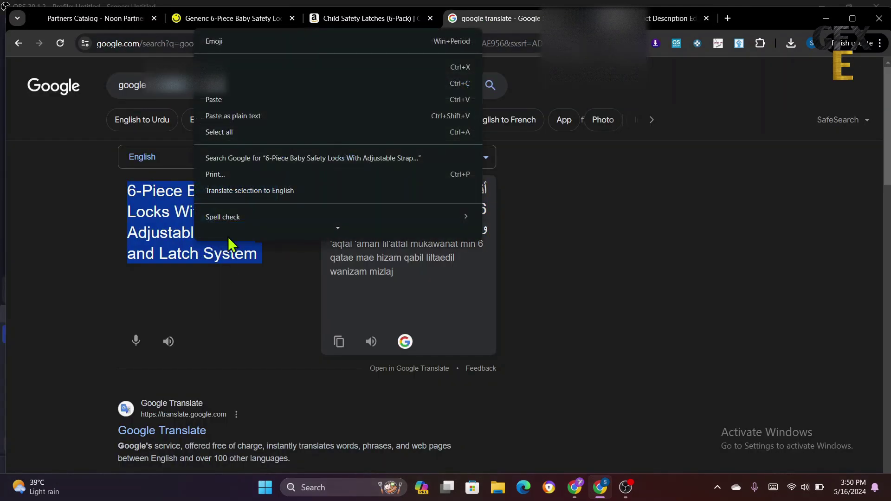
click(230, 116)
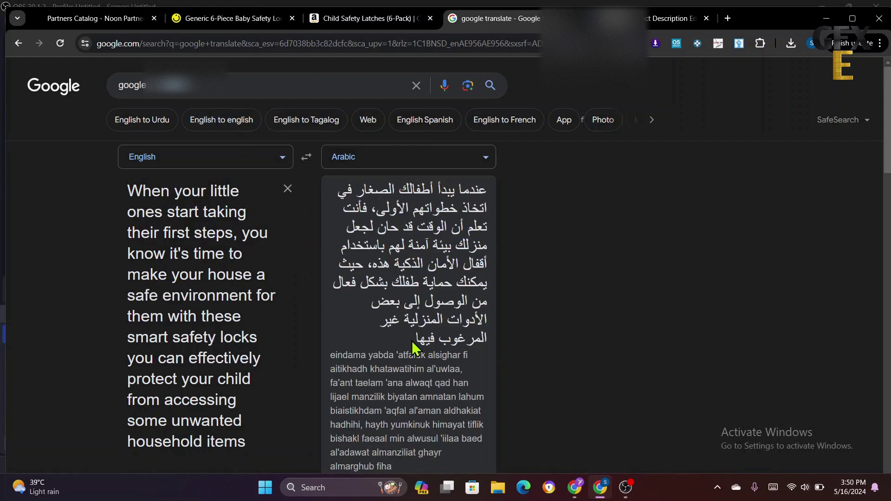
drag(411, 340, 487, 190)
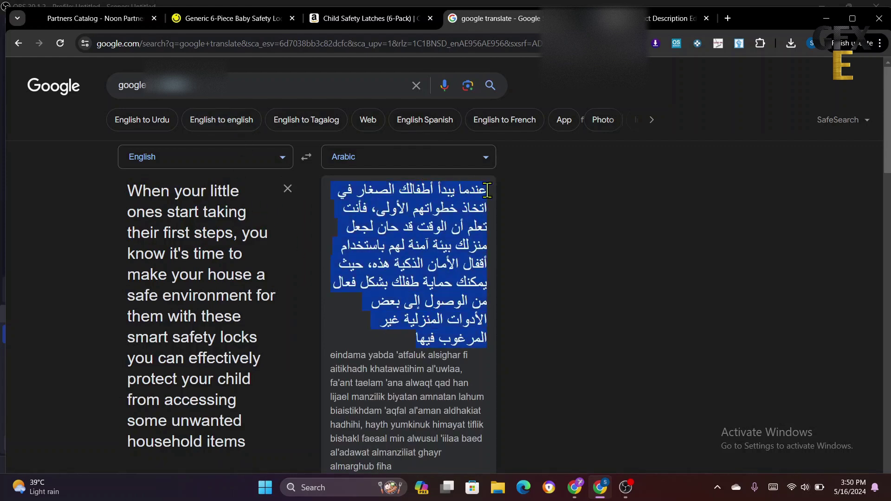
right_click(416, 226)
click(451, 239)
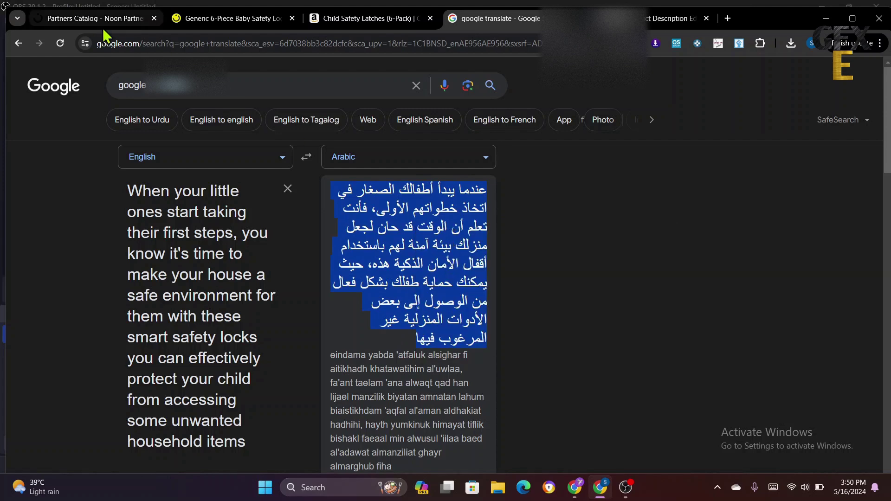
click(101, 24)
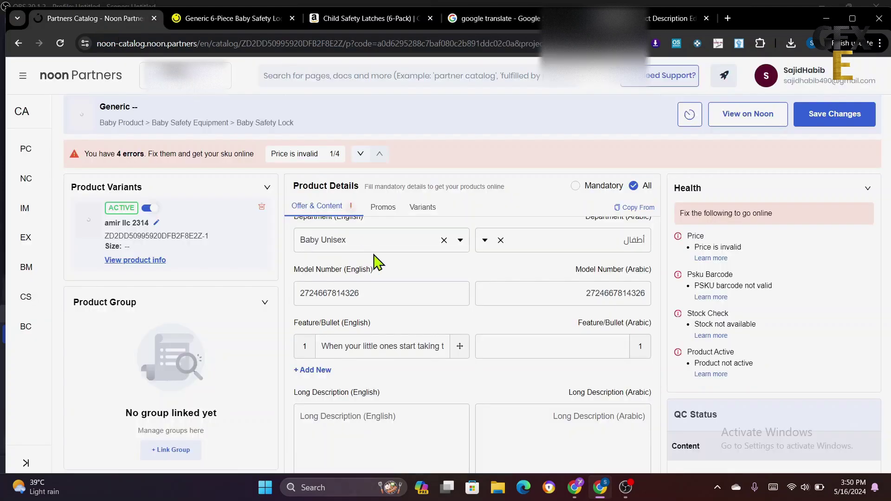
right_click(562, 344)
click(586, 217)
scroll(475, 368, down, 1)
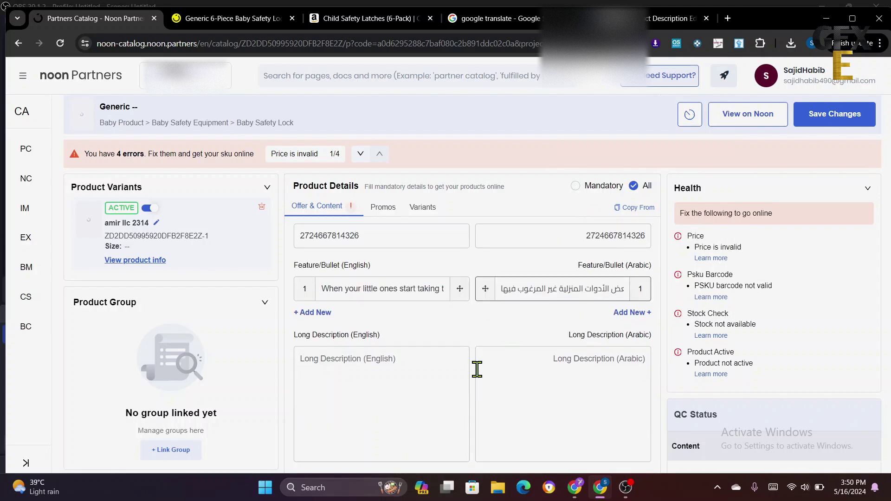
click(307, 311)
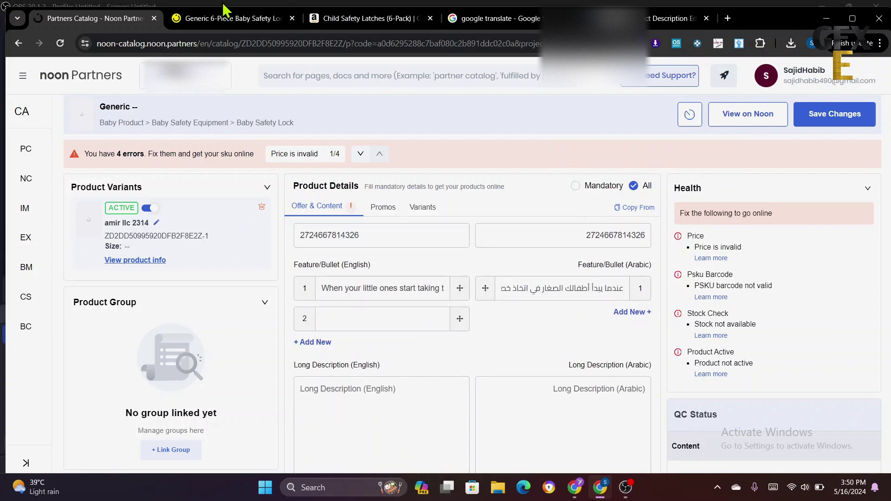
- Copy the second highlight, about securing cabinets and appliances, into English bullet 2 and add an Arabic row
click(226, 21)
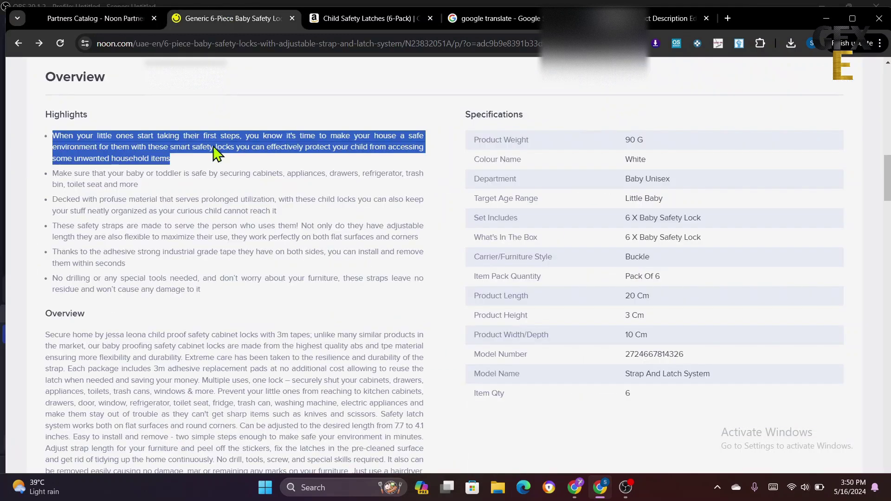
double_click(113, 175)
click(110, 176)
right_click(110, 176)
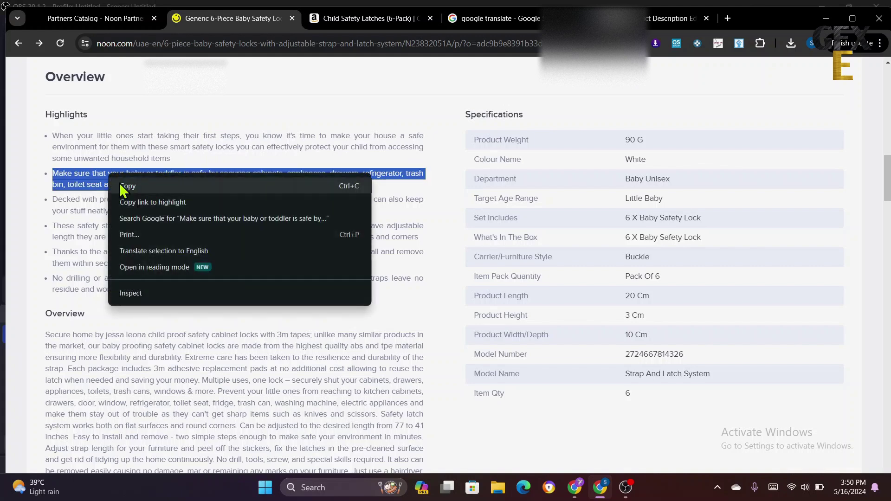
click(147, 185)
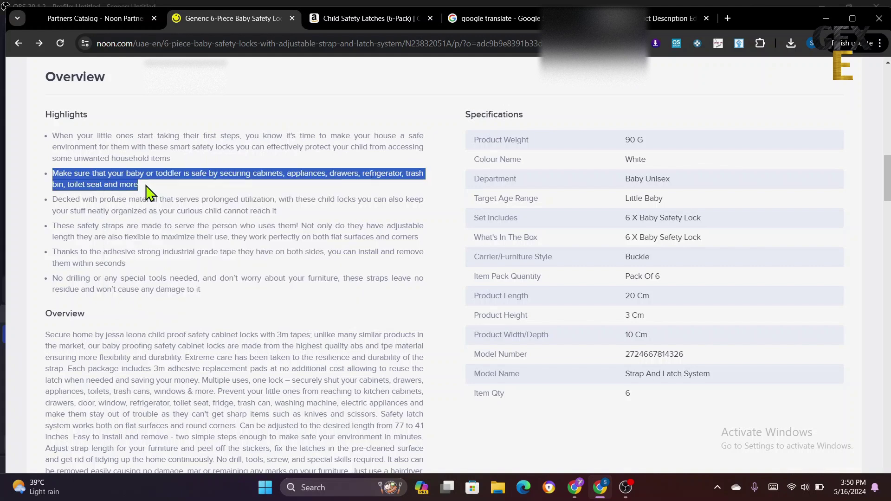
click(84, 17)
right_click(342, 323)
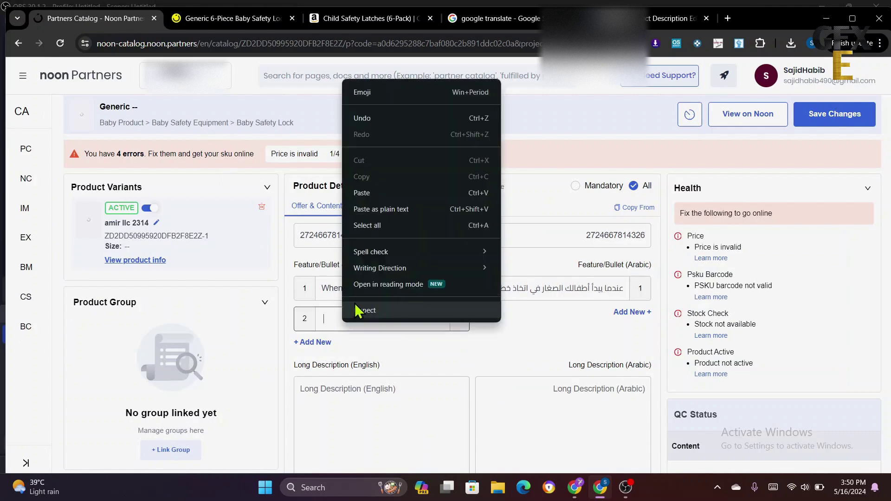
click(366, 193)
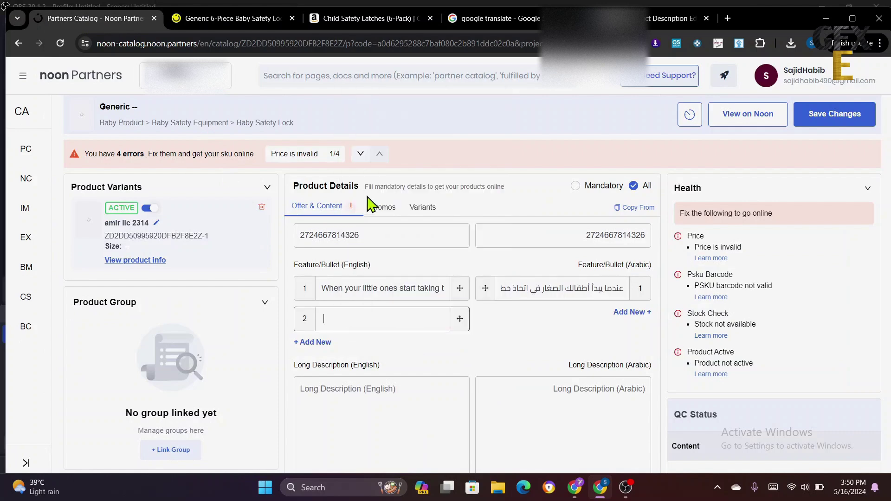
click(638, 320)
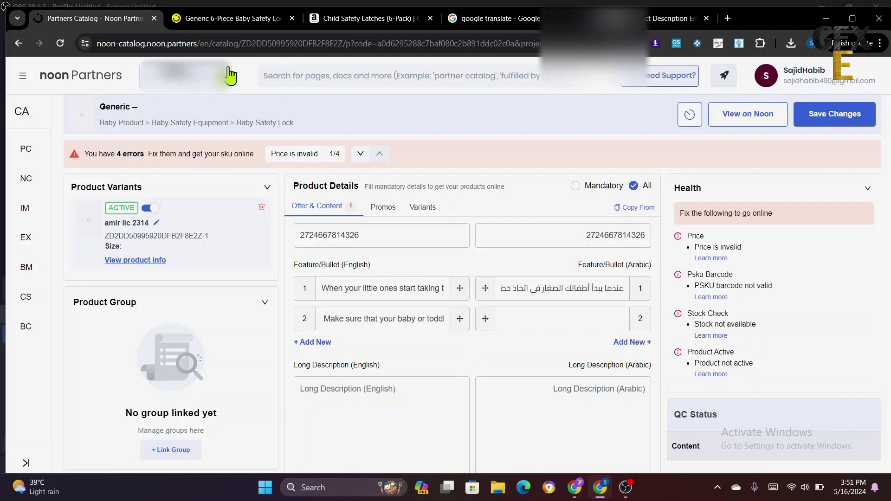
- Translate the second highlight in Google Translate and paste the Arabic into bullet 2's Arabic field
click(492, 18)
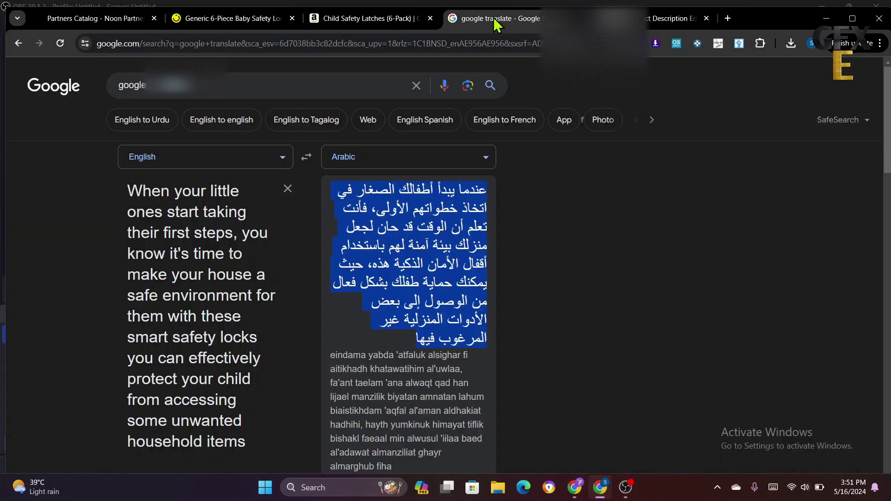
triple_click(197, 305)
right_click(197, 304)
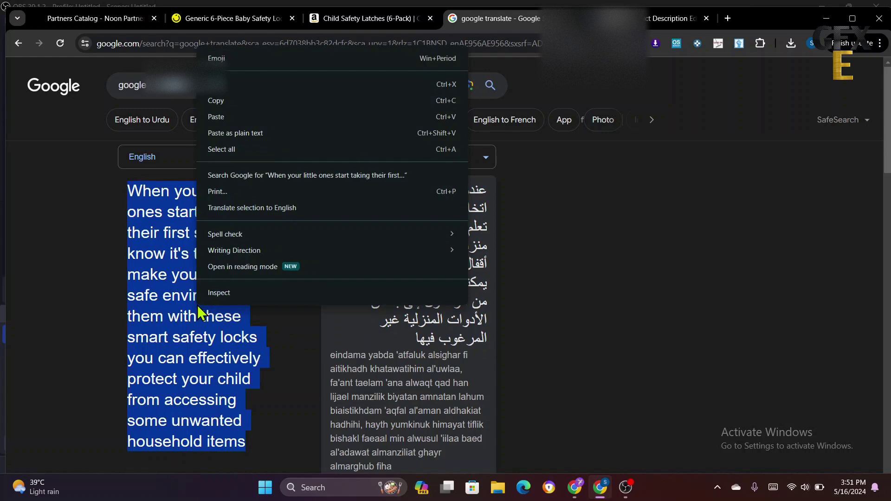
click(247, 117)
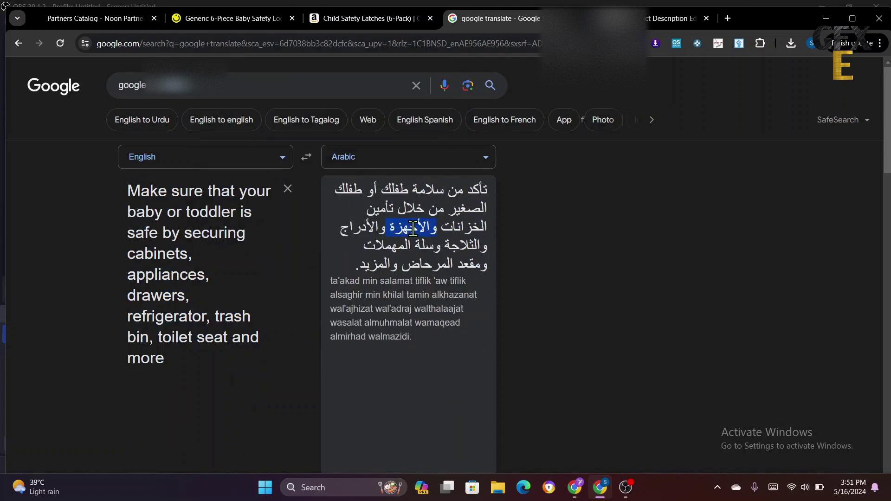
triple_click(411, 227)
right_click(414, 234)
click(416, 236)
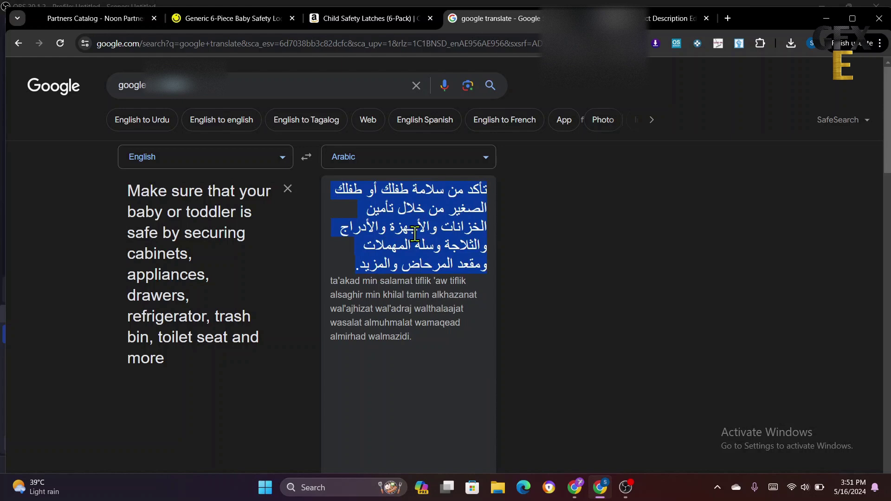
click(115, 17)
right_click(543, 319)
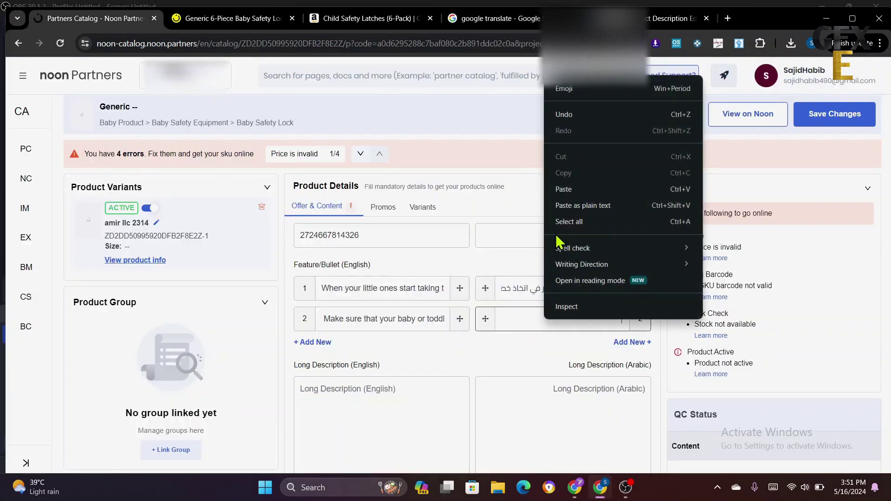
click(567, 190)
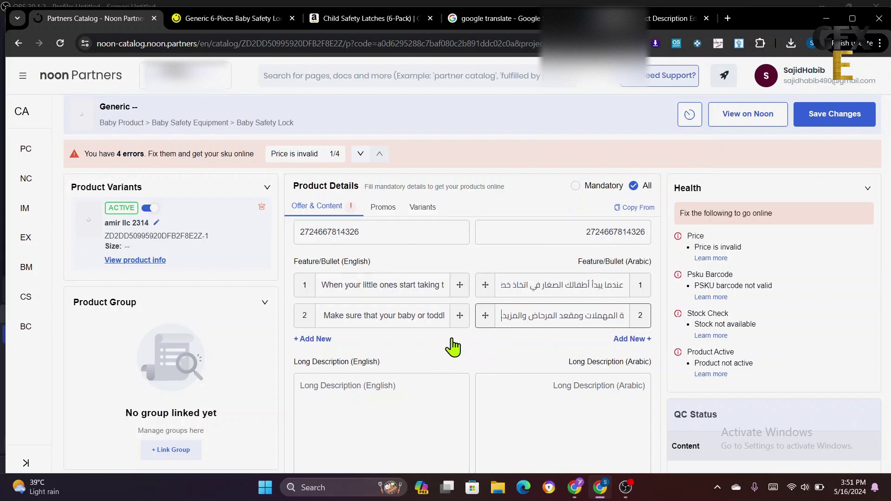
scroll(453, 343, down, 2)
click(342, 283)
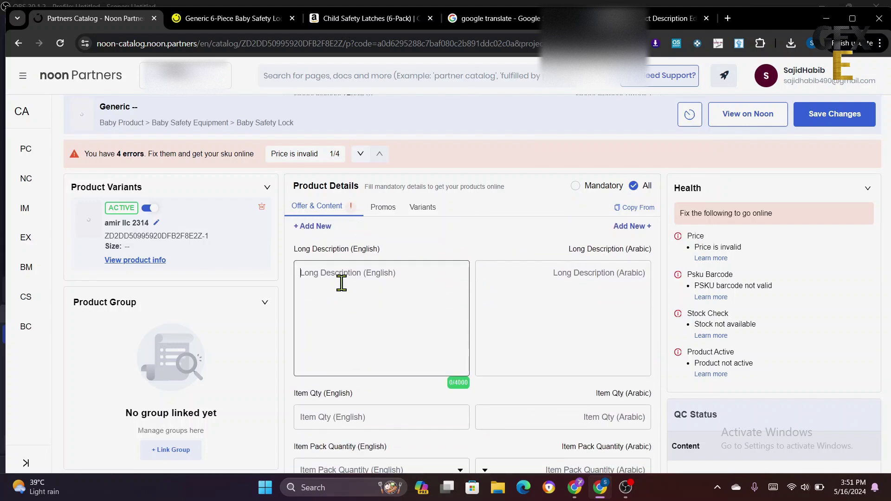
- Copy the noon.com Overview paragraph into the English Long Description
click(238, 18)
scroll(436, 297, down, 1)
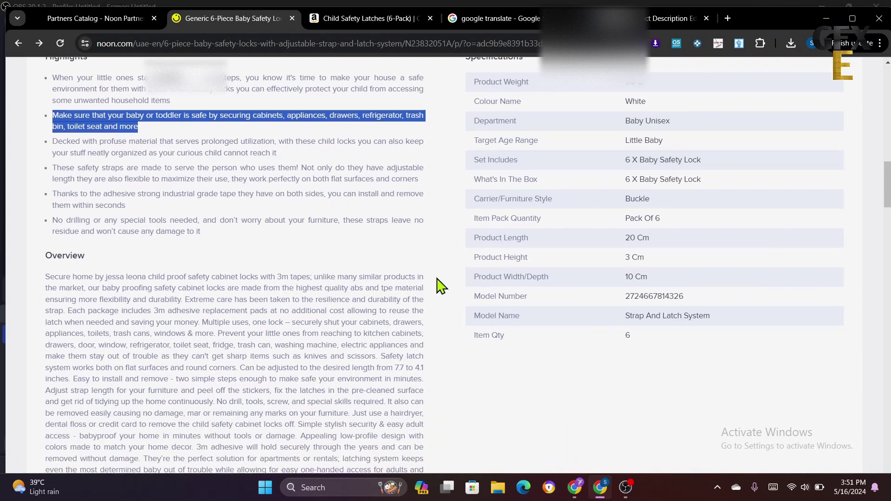
click(439, 287)
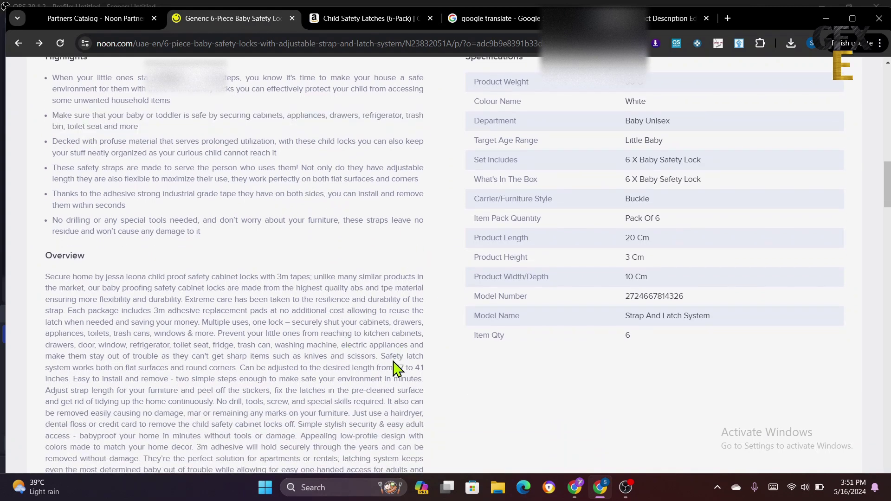
scroll(396, 368, down, 1)
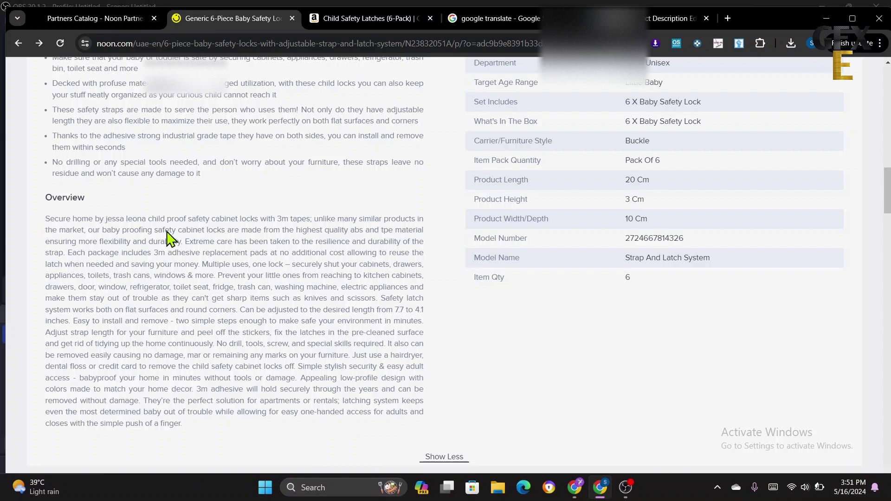
drag(45, 218, 352, 359)
right_click(302, 309)
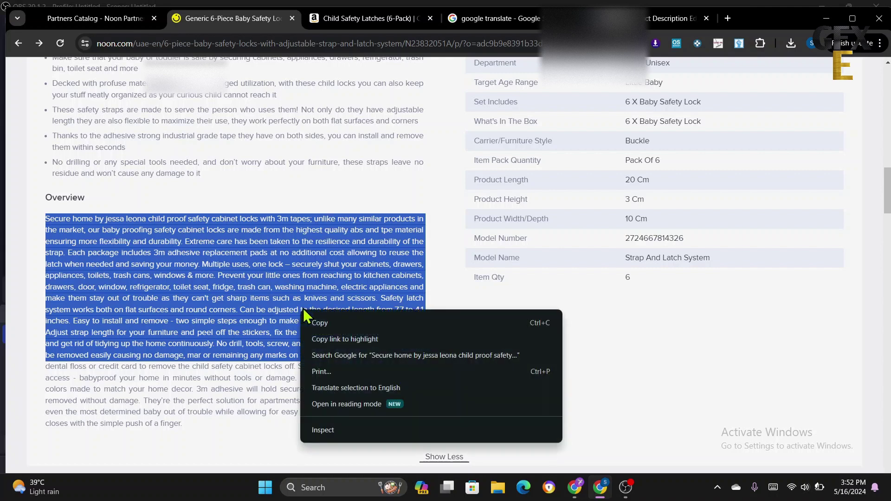
click(342, 319)
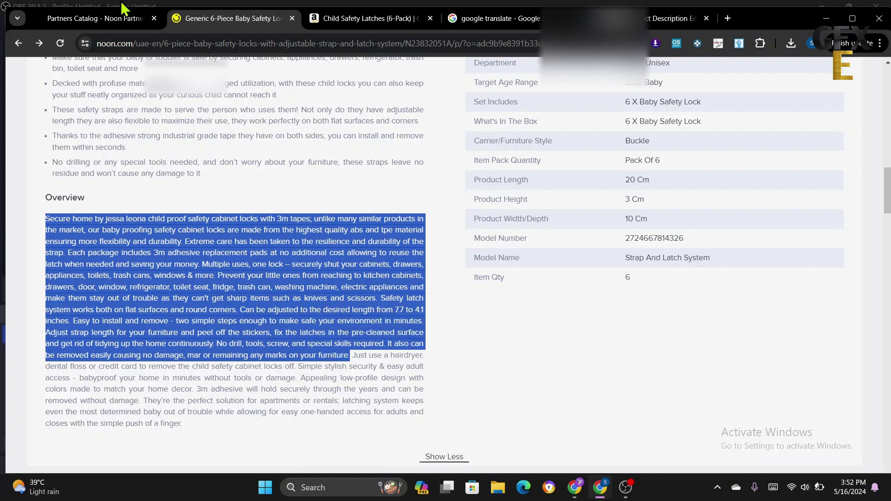
click(106, 19)
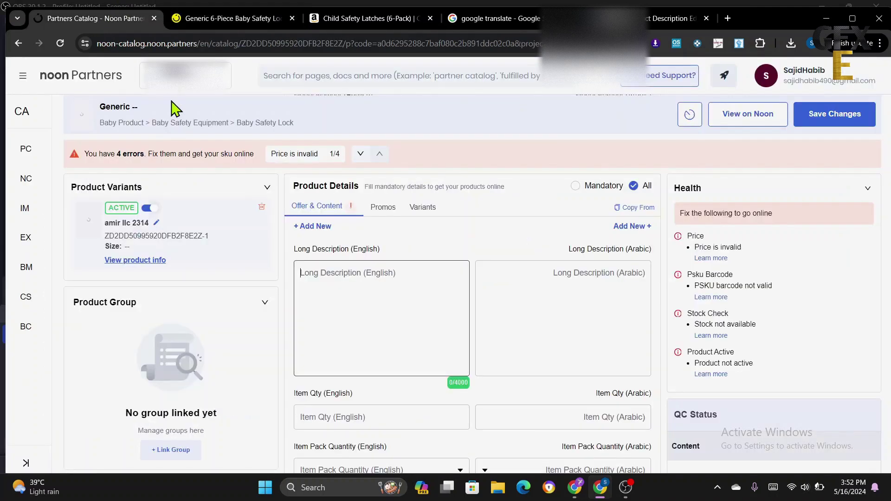
right_click(337, 256)
click(369, 160)
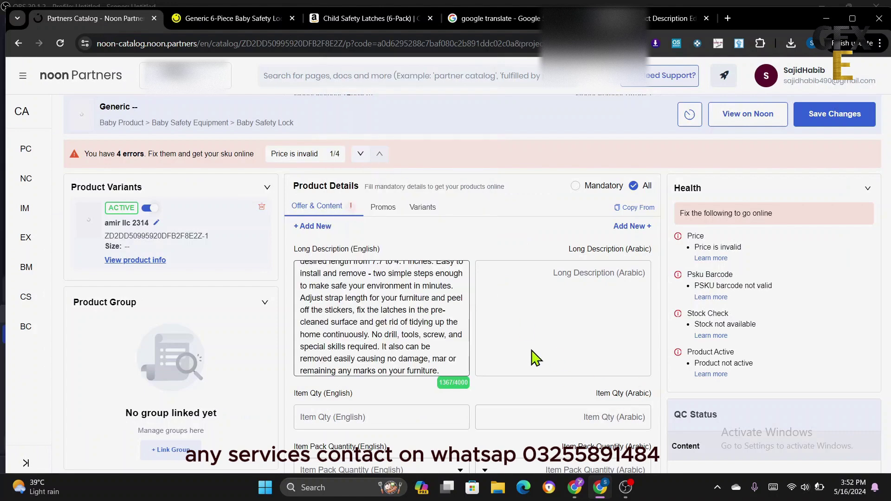
- Translate the overview to Arabic and paste the 1215-character translation into the Arabic Long Description
click(491, 18)
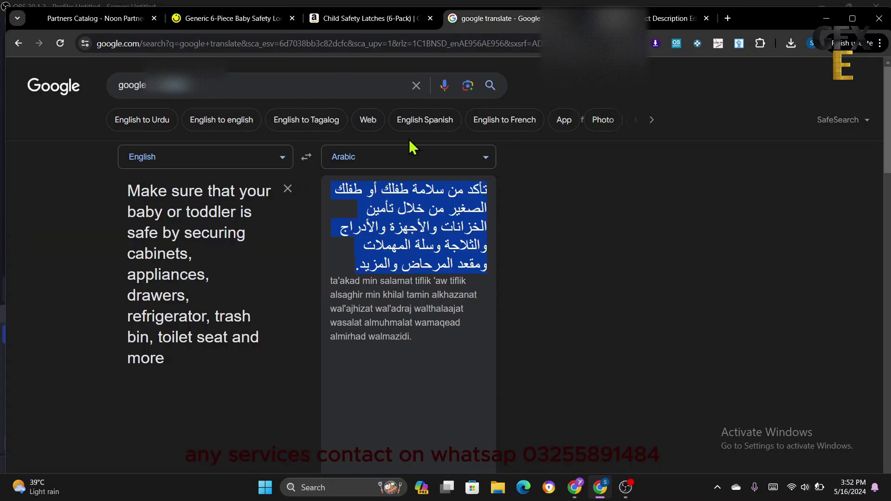
key(ctrl+a)
right_click(222, 213)
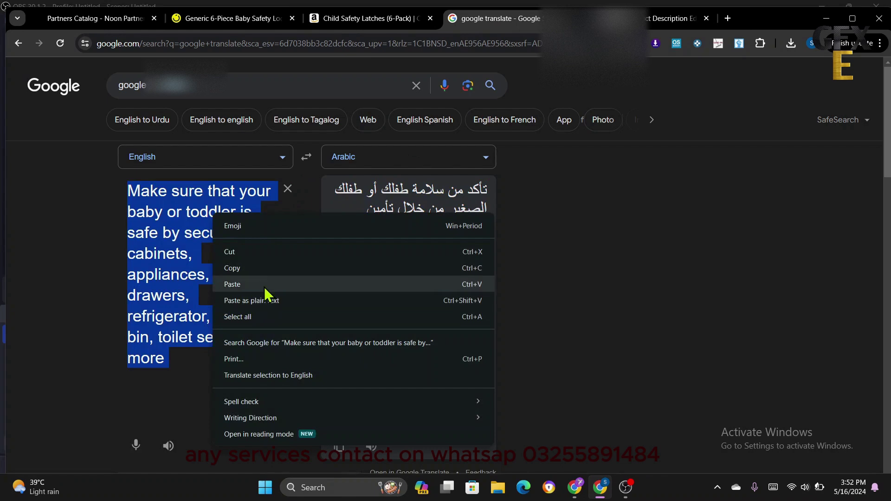
click(264, 287)
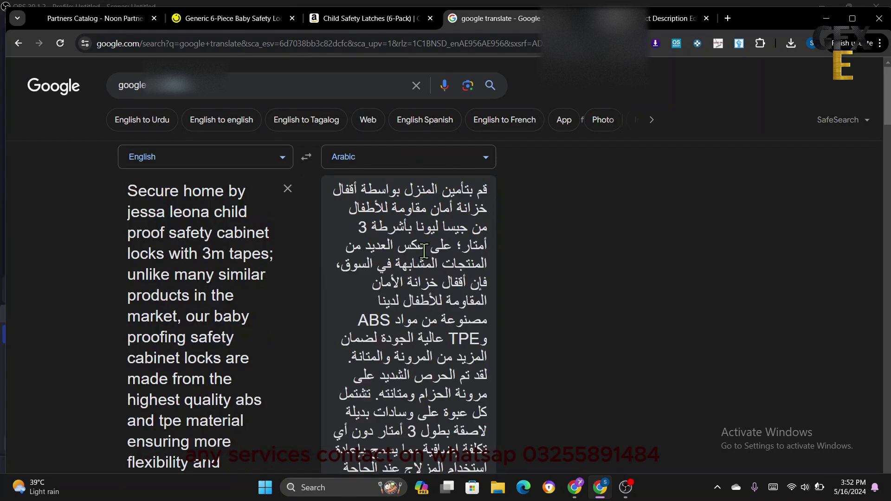
triple_click(424, 251)
right_click(424, 251)
click(469, 263)
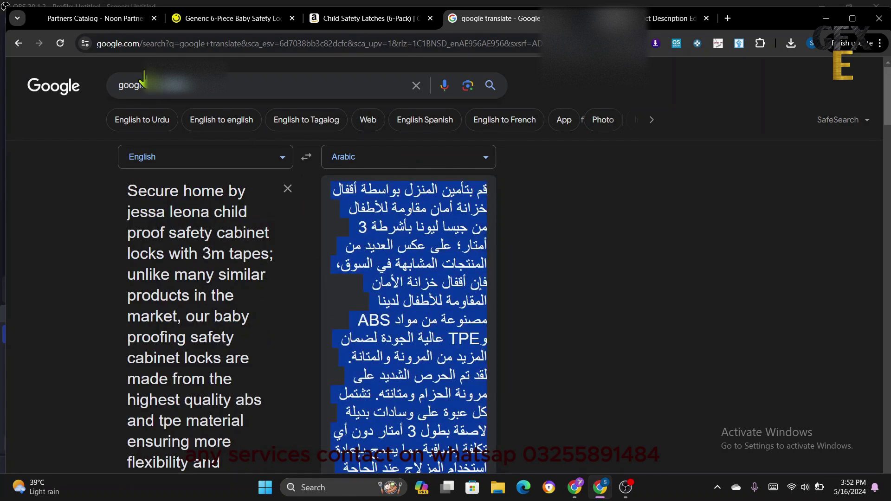
click(93, 18)
click(569, 328)
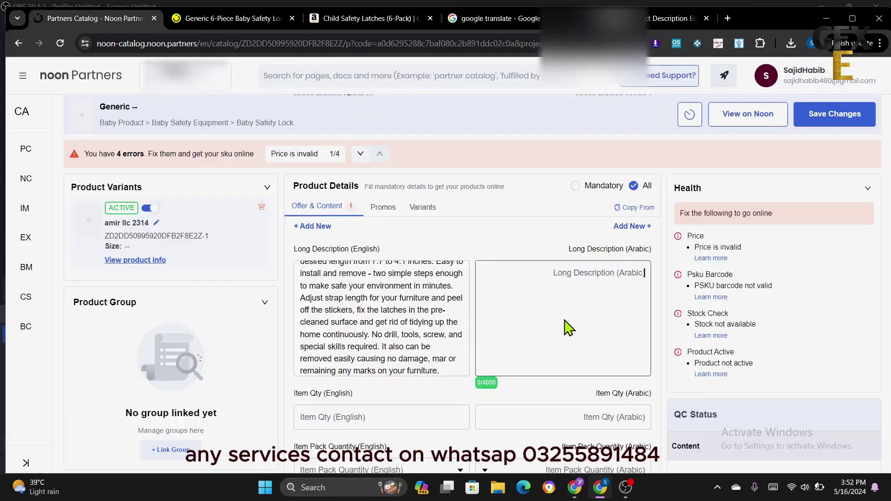
right_click(568, 328)
click(593, 196)
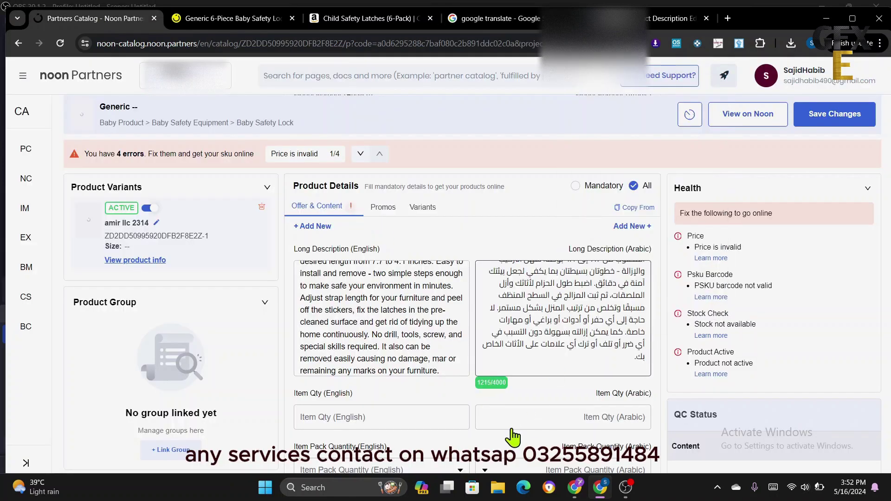
scroll(469, 394, down, 3)
click(380, 303)
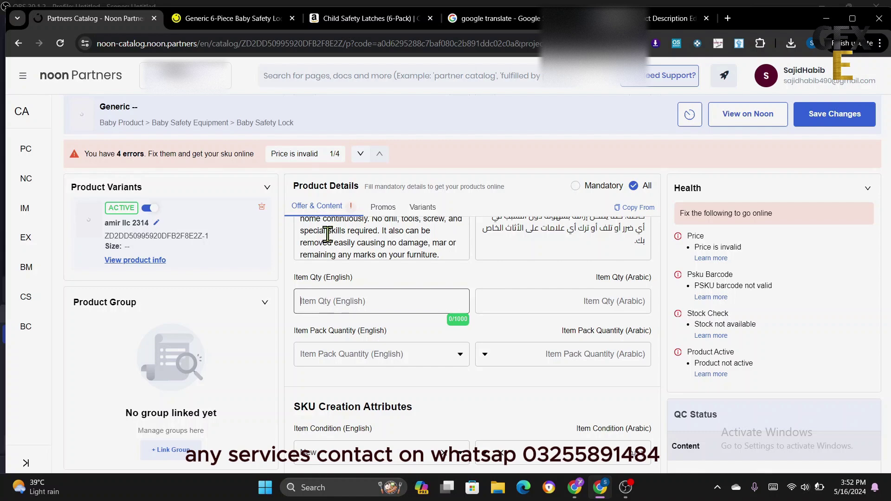
- Enter Item Qty 6 and choose 'Pack of 6' for Item Pack Quantity
click(226, 21)
click(113, 21)
text(6)
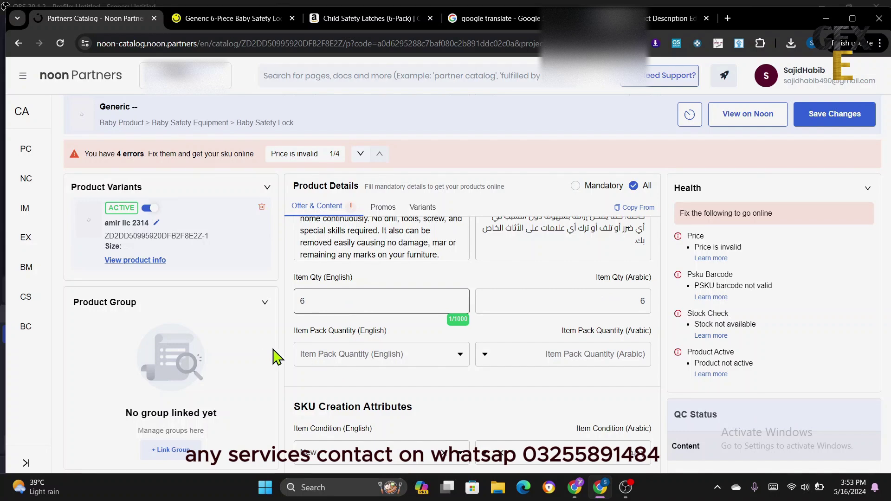
click(324, 354)
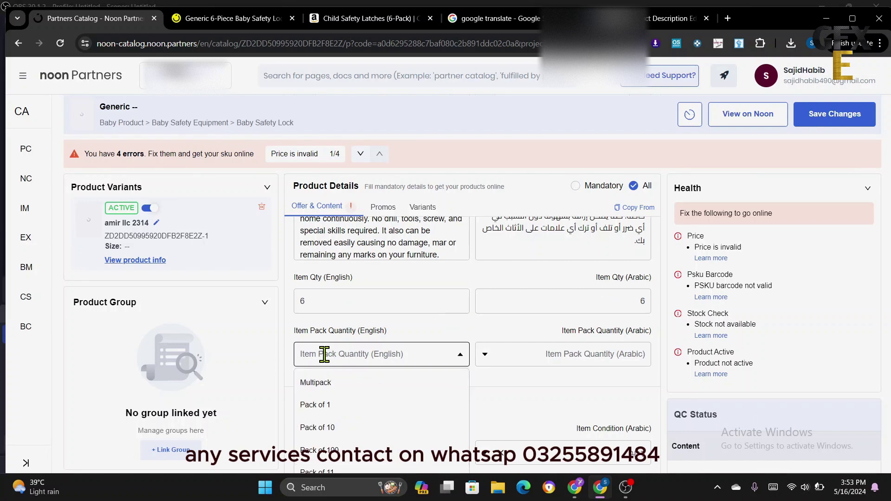
text(6)
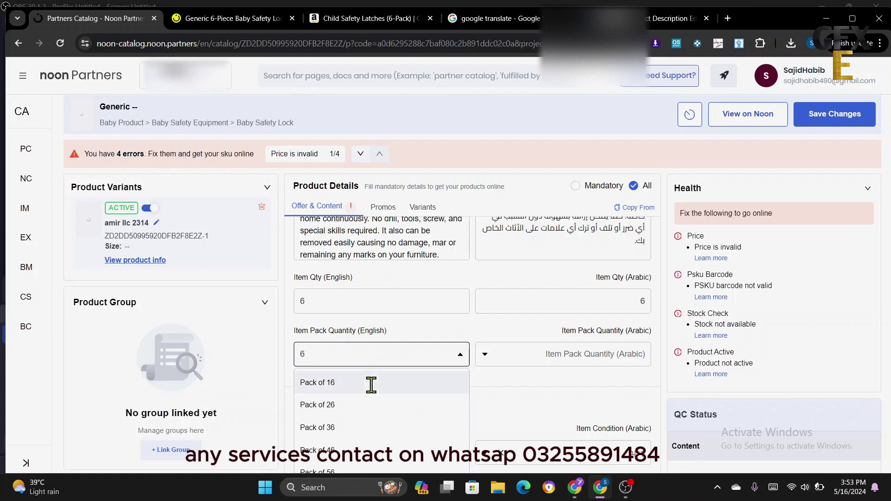
scroll(379, 404, down, 1)
scroll(368, 408, up, 2)
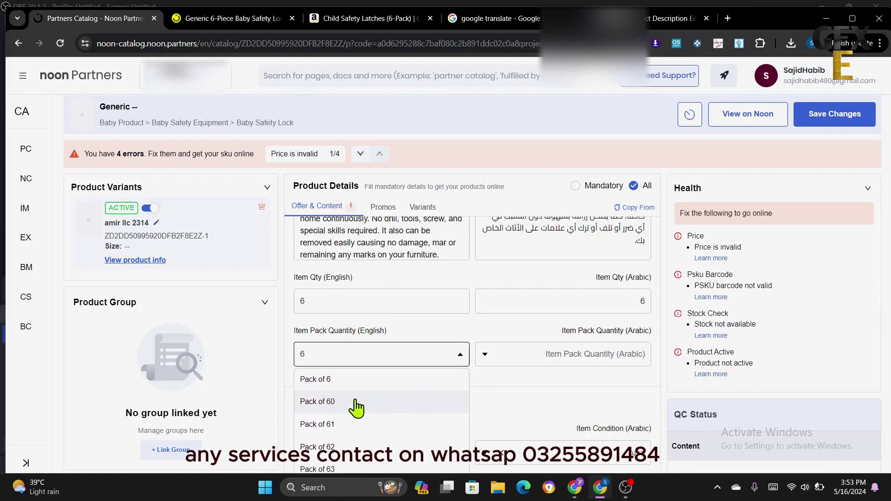
click(334, 377)
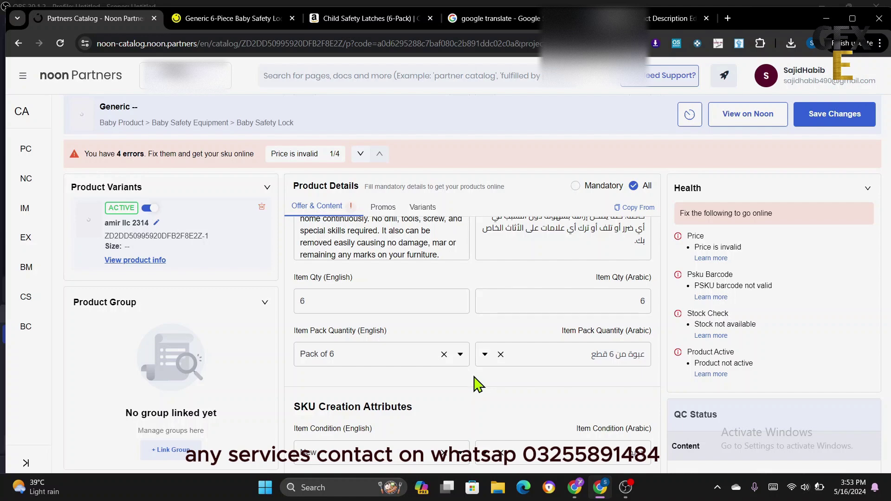
scroll(482, 384, down, 3)
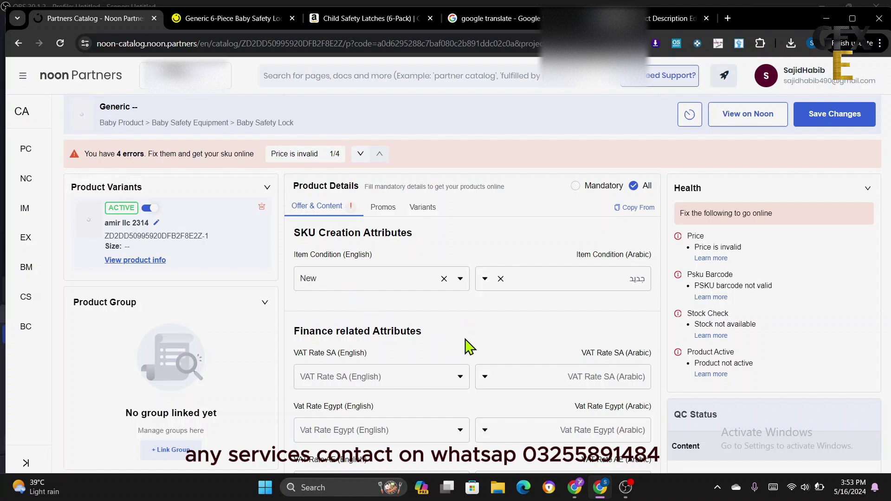
- Choose China as Country of Origin, then bring up the noon.com listing's specifications
scroll(469, 347, down, 6)
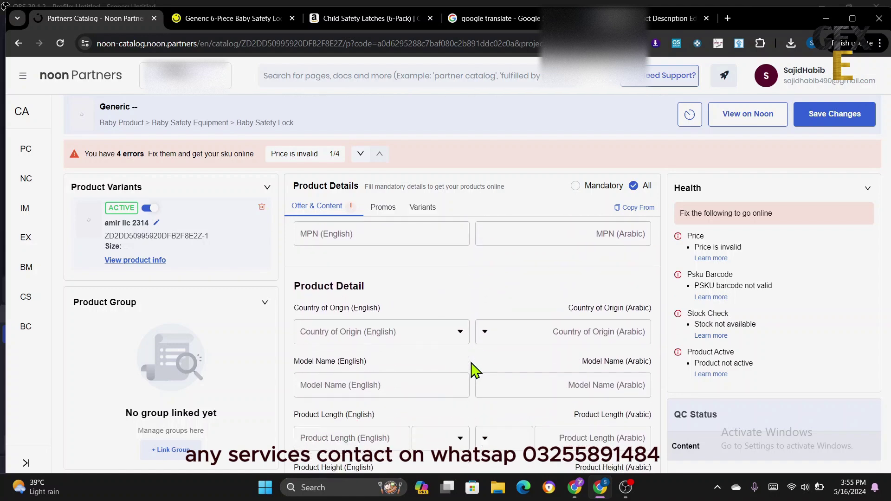
scroll(469, 357, up, 4)
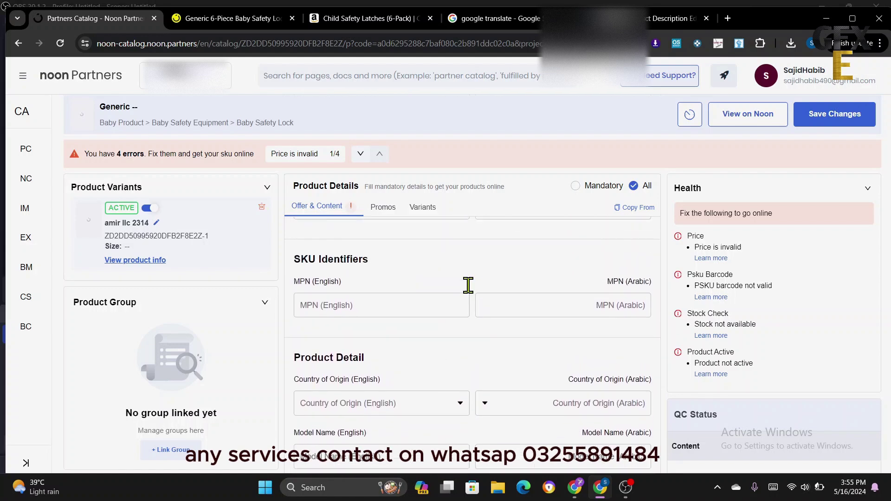
scroll(472, 315, up, 1)
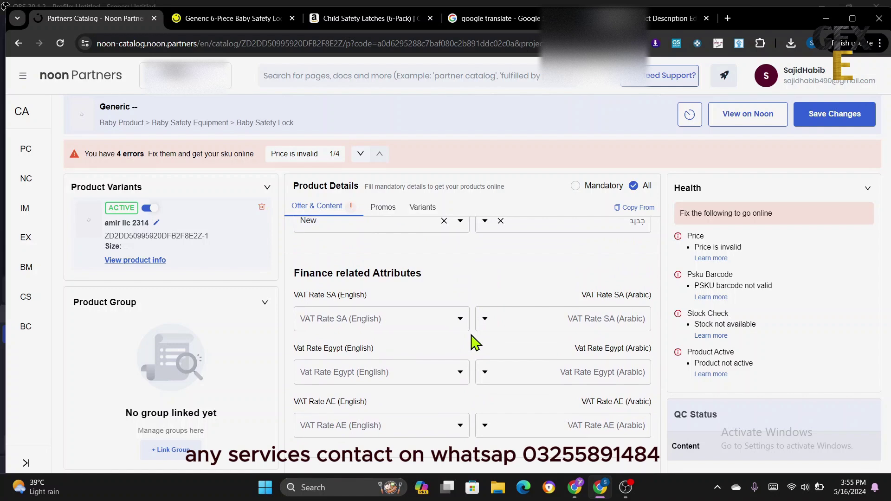
scroll(471, 336, down, 5)
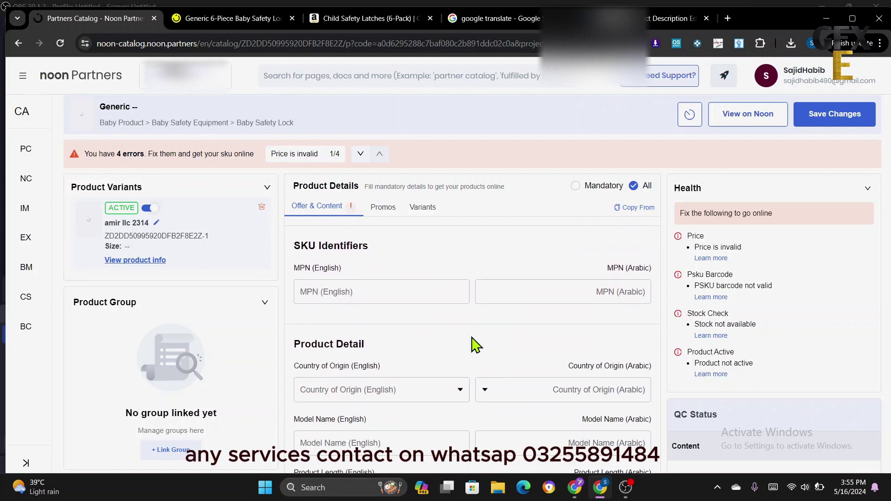
scroll(475, 348, down, 1)
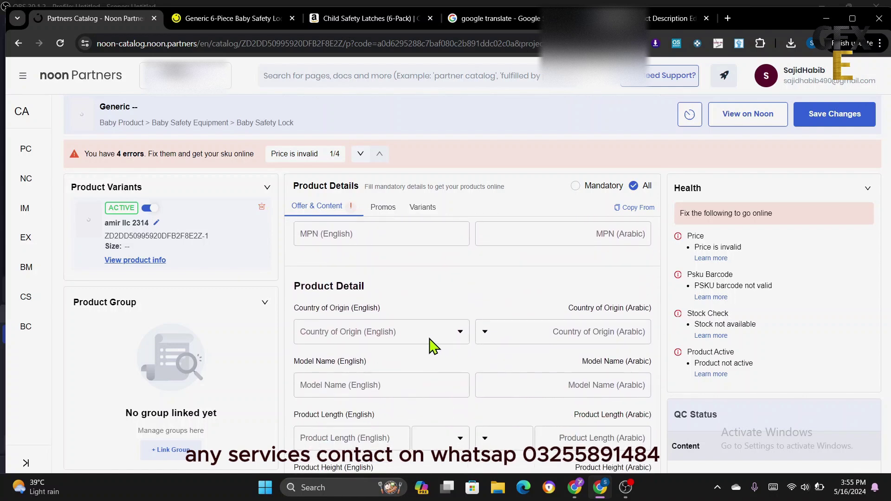
scroll(459, 360, down, 1)
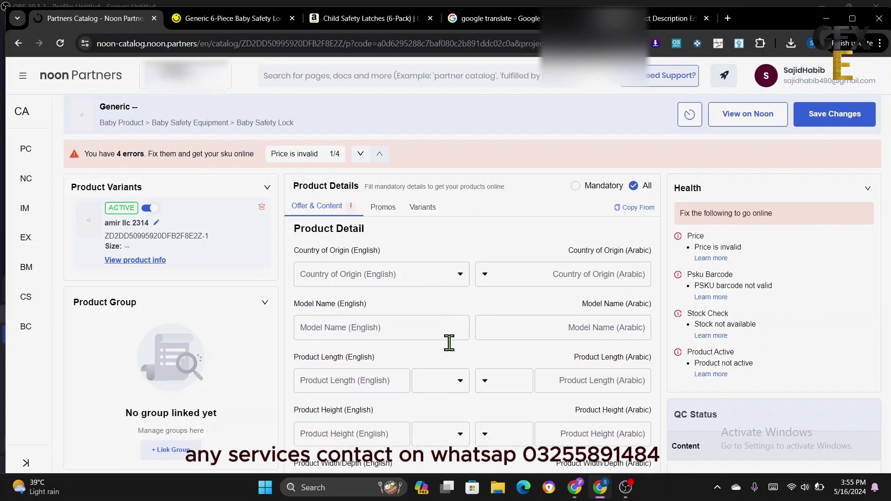
click(373, 275)
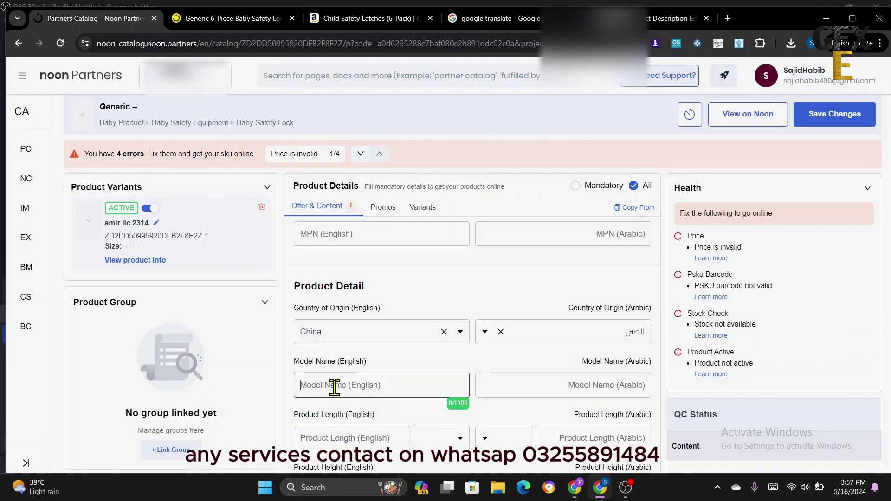
click(235, 20)
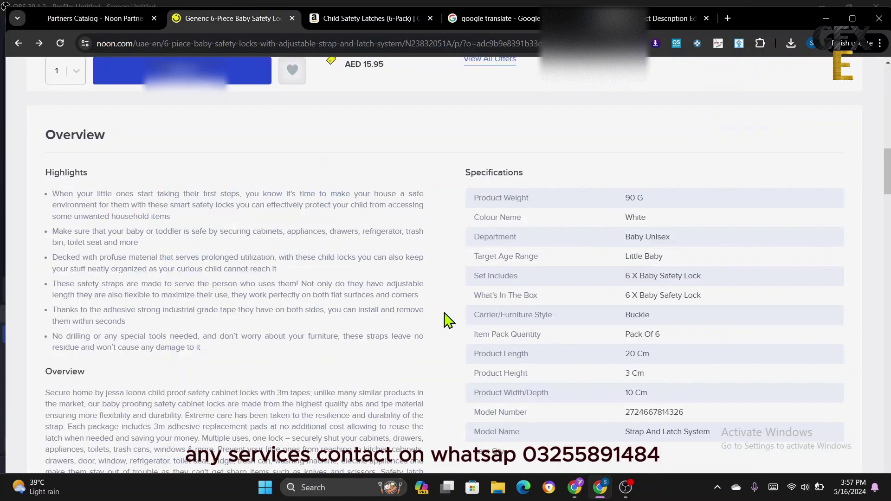
- Copy the model name 'Strap And Latch System' from noon.com into the Arabic Model Name field
triple_click(668, 434)
right_click(670, 436)
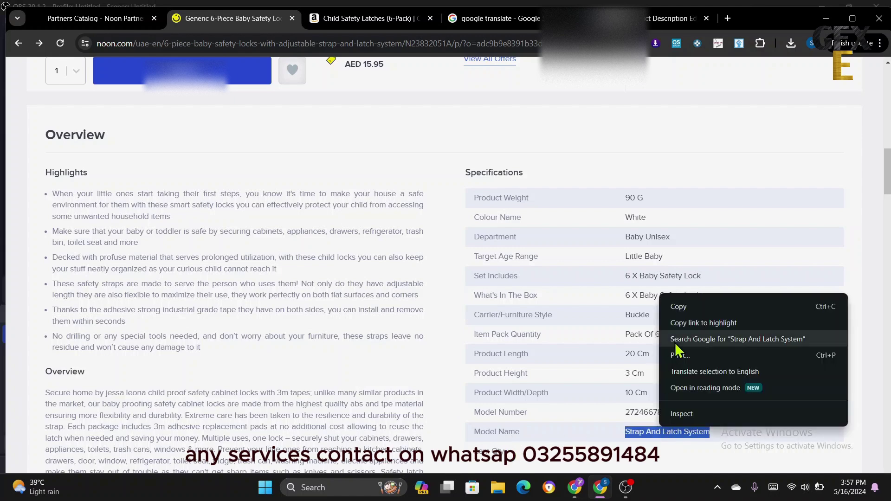
click(686, 309)
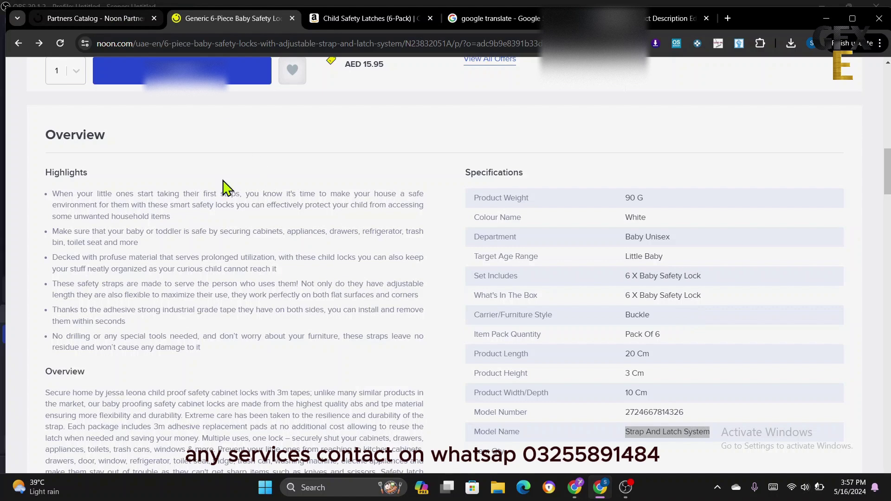
click(84, 20)
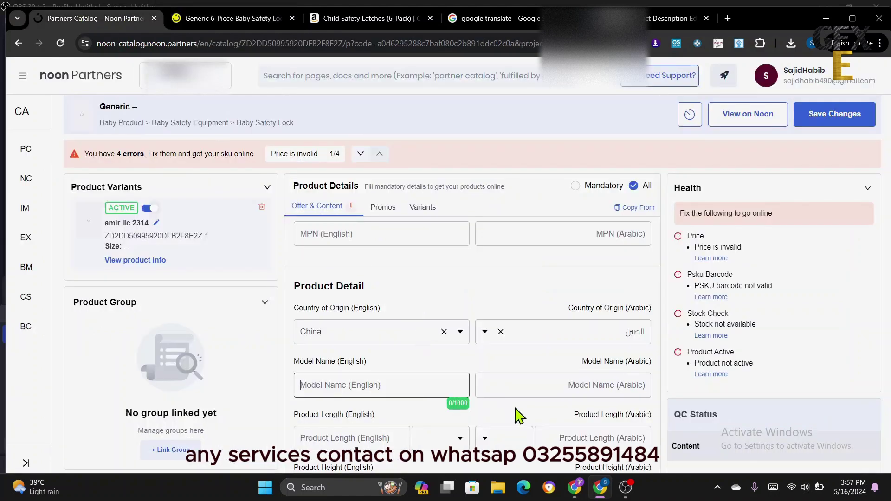
click(525, 387)
right_click(525, 386)
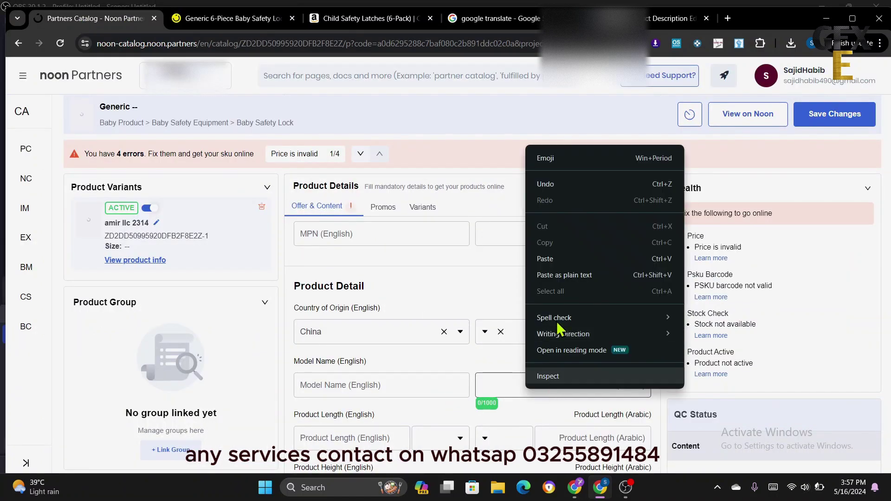
click(545, 258)
scroll(453, 399, down, 3)
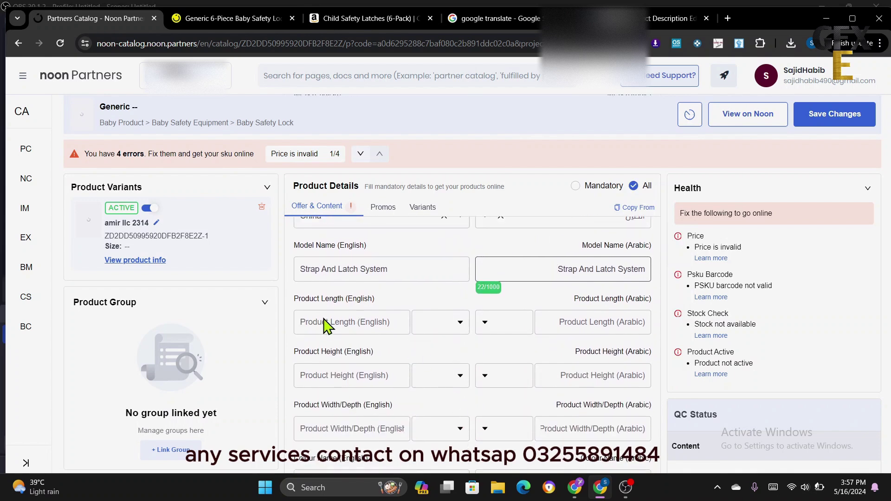
click(325, 322)
click(232, 24)
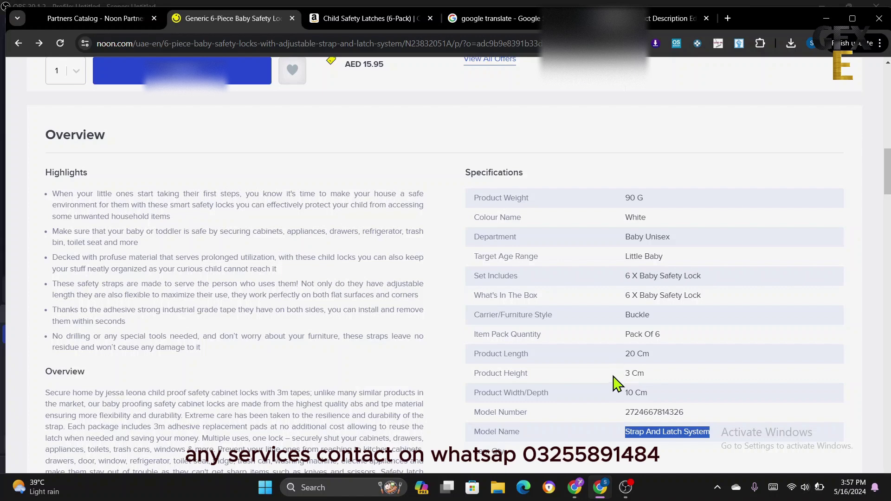
- Enter product length 20, height 3 and width/depth 10
click(104, 20)
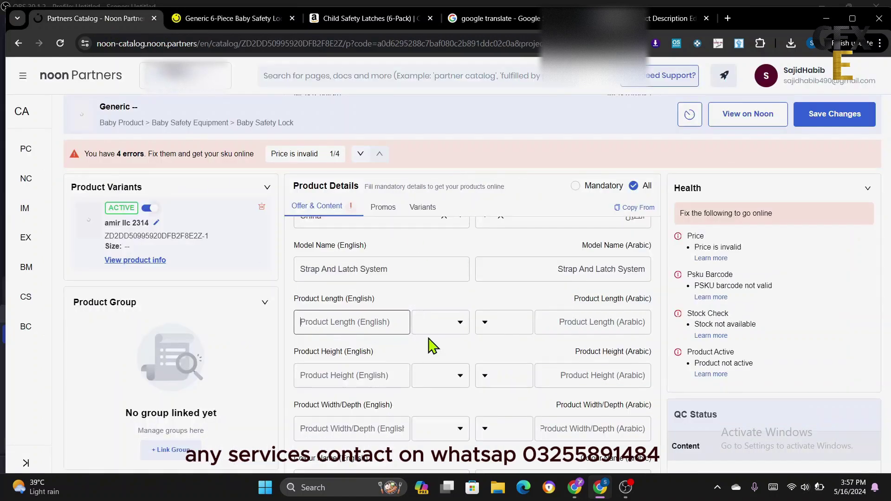
text(20)
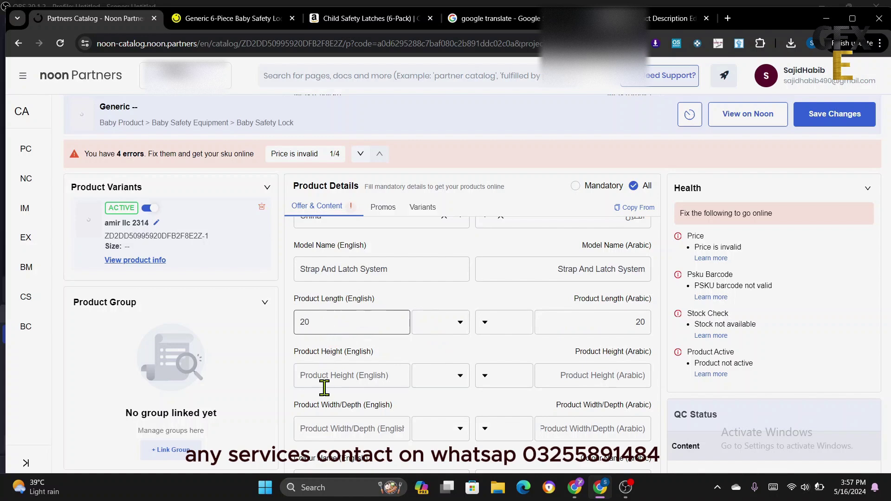
click(319, 381)
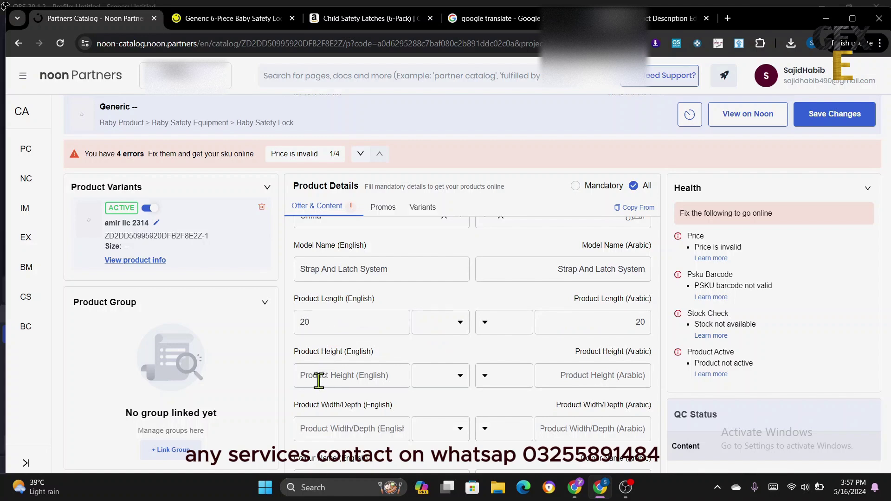
text(3)
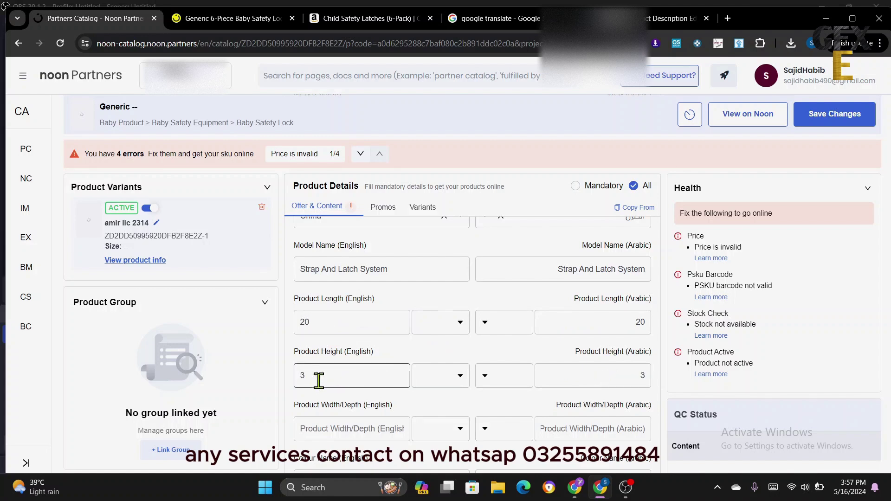
click(309, 430)
text(10)
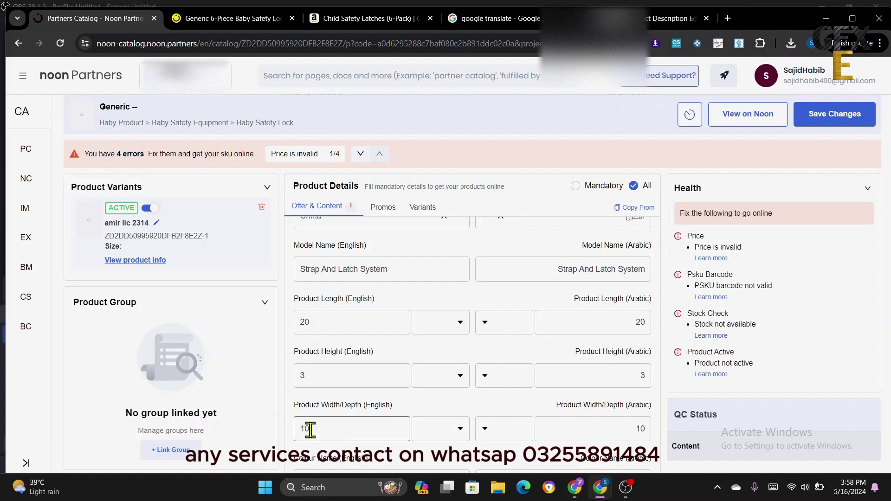
- Set the length, height and width/depth units to cm
click(444, 322)
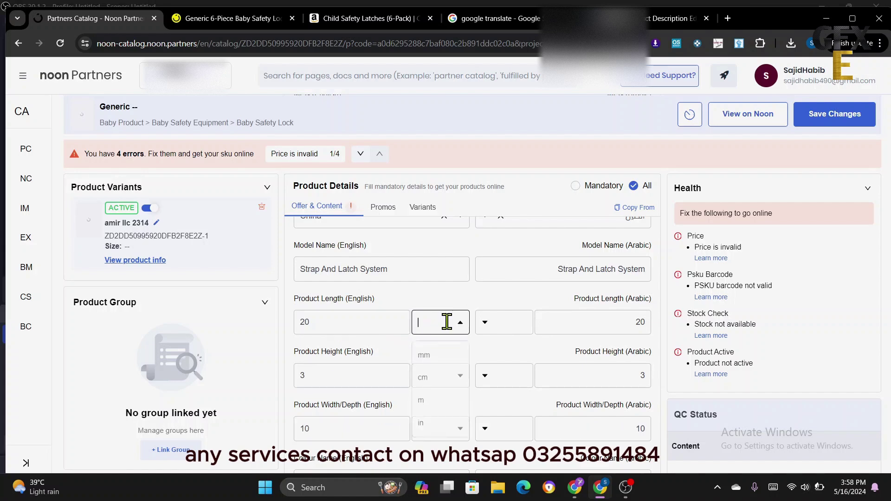
click(443, 353)
click(439, 385)
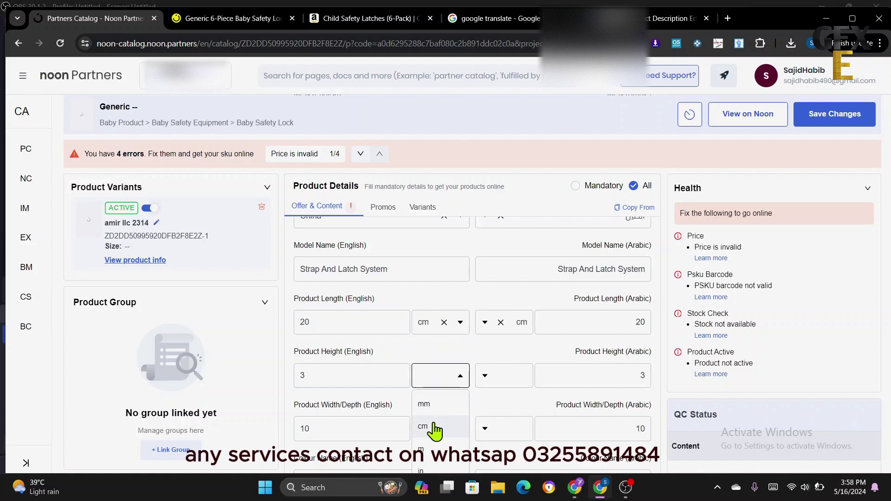
click(434, 424)
click(441, 427)
scroll(441, 428, down, 1)
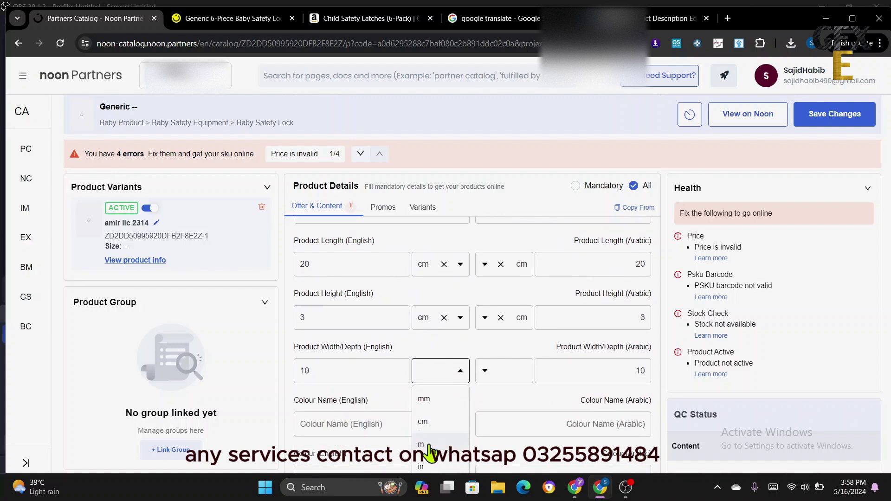
click(434, 424)
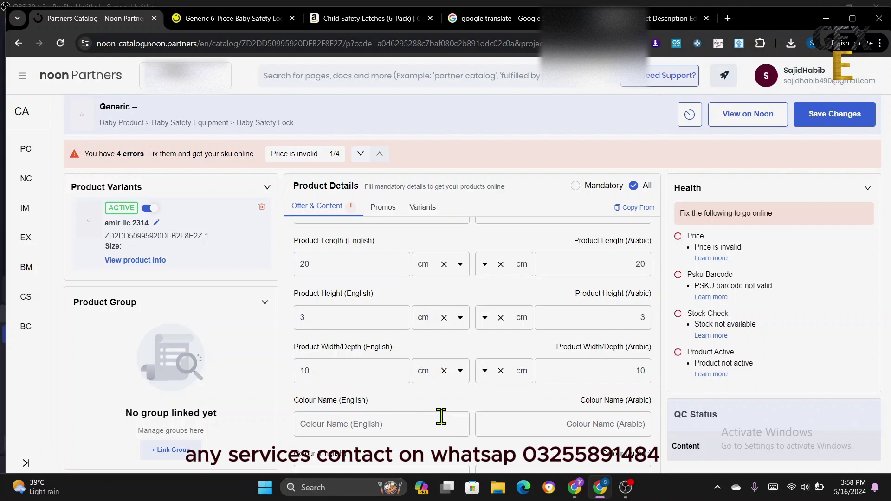
scroll(437, 410, down, 3)
scroll(441, 392, up, 1)
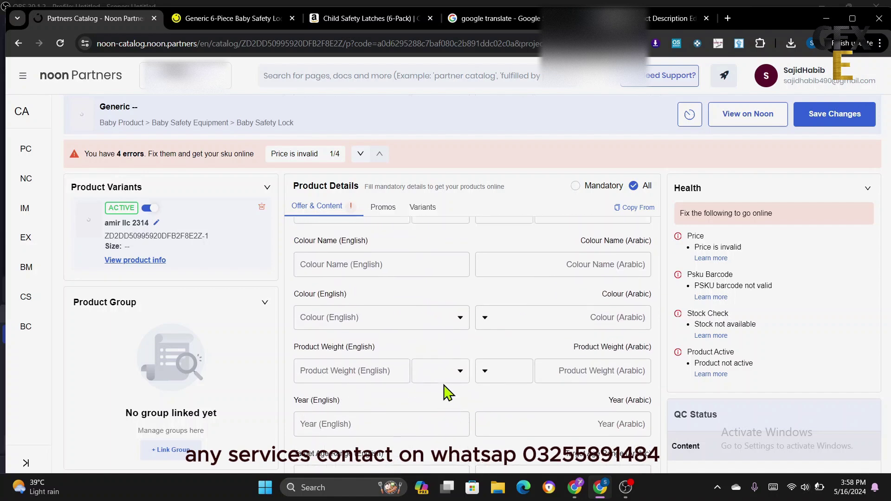
- Enter 'white' as the English Colour Name and pick White from the colour list
click(332, 312)
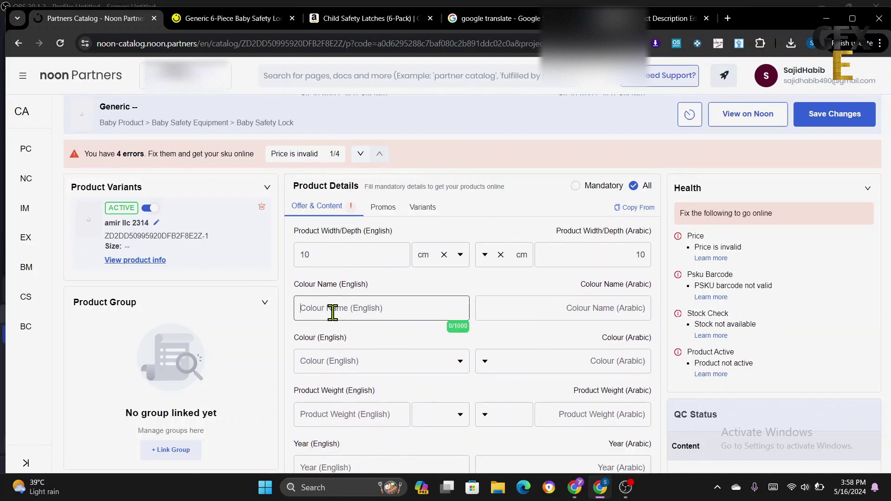
click(232, 18)
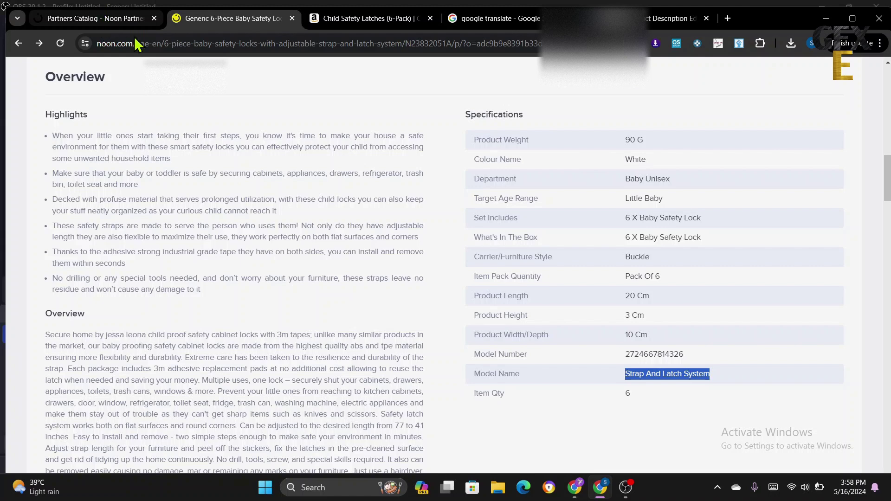
click(86, 20)
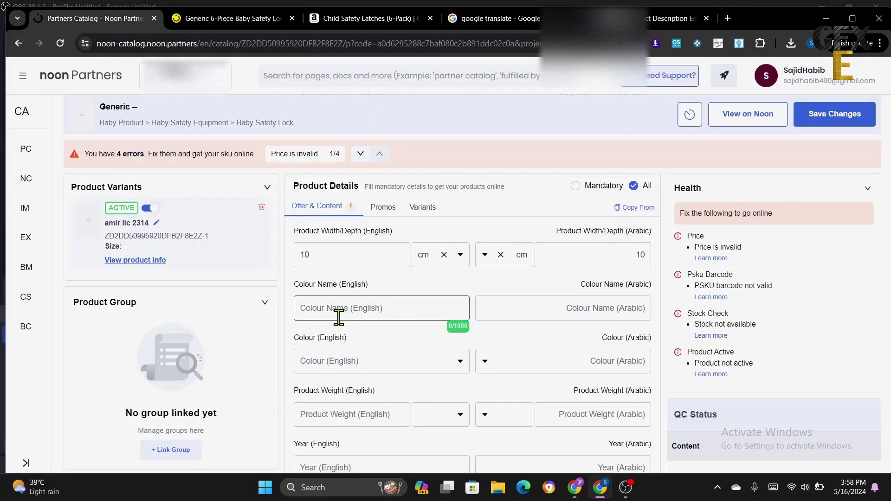
text(white)
click(334, 361)
scroll(352, 445, down, 3)
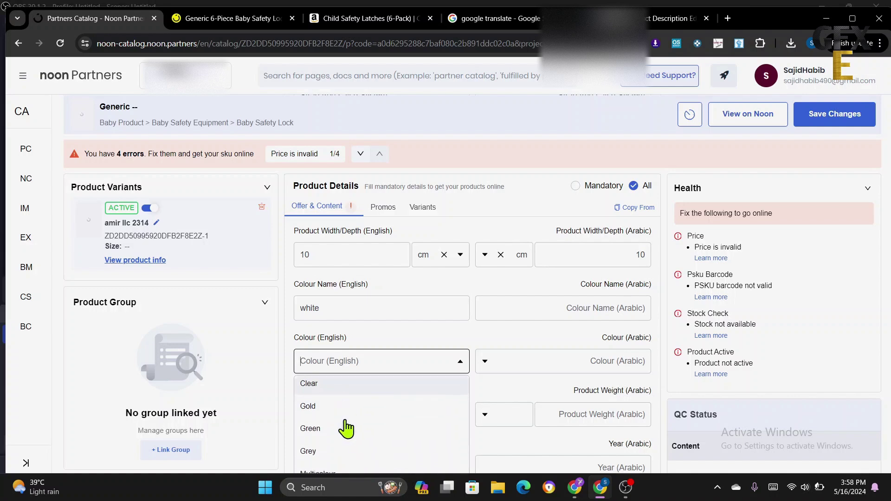
scroll(345, 428, down, 2)
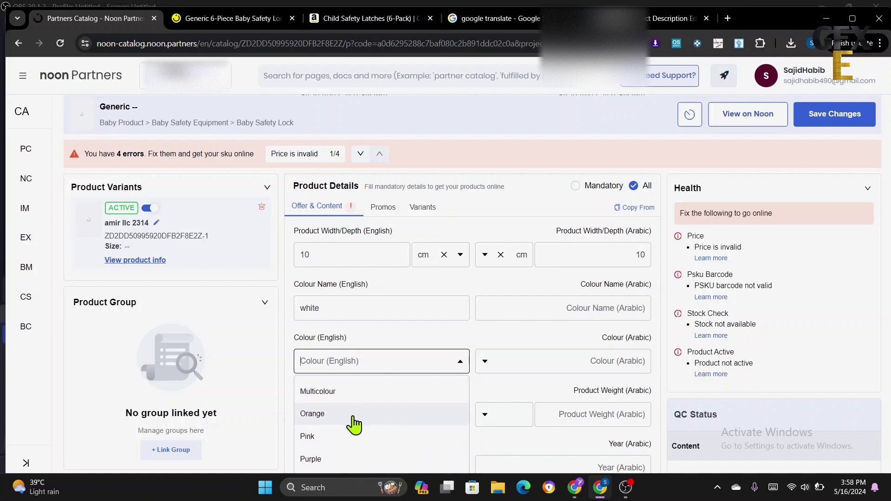
scroll(354, 424, down, 4)
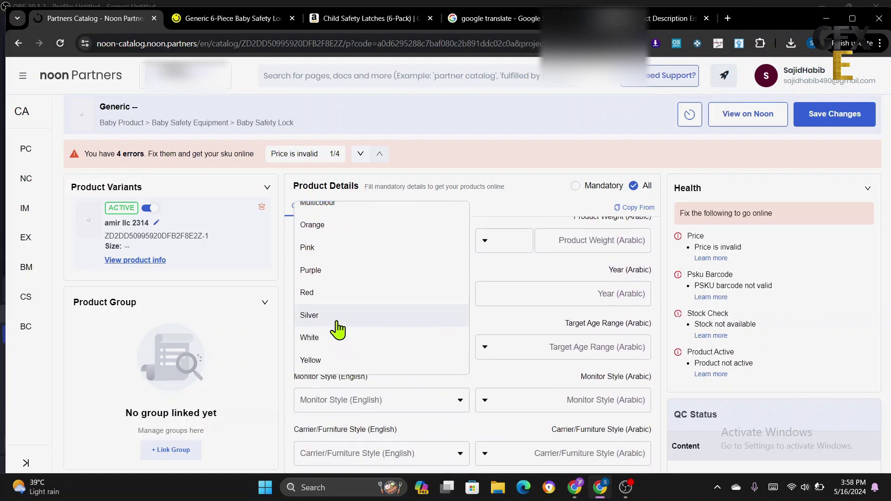
click(335, 341)
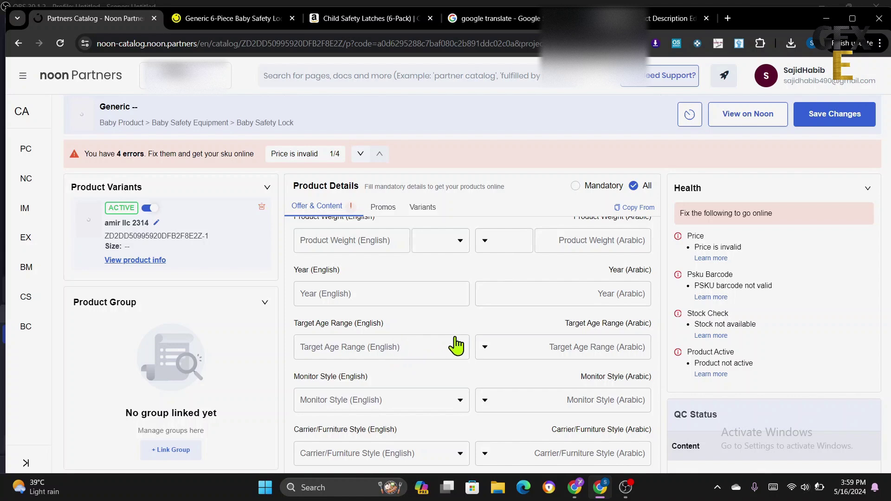
- Set Target Age Range to 12+ Years
click(388, 347)
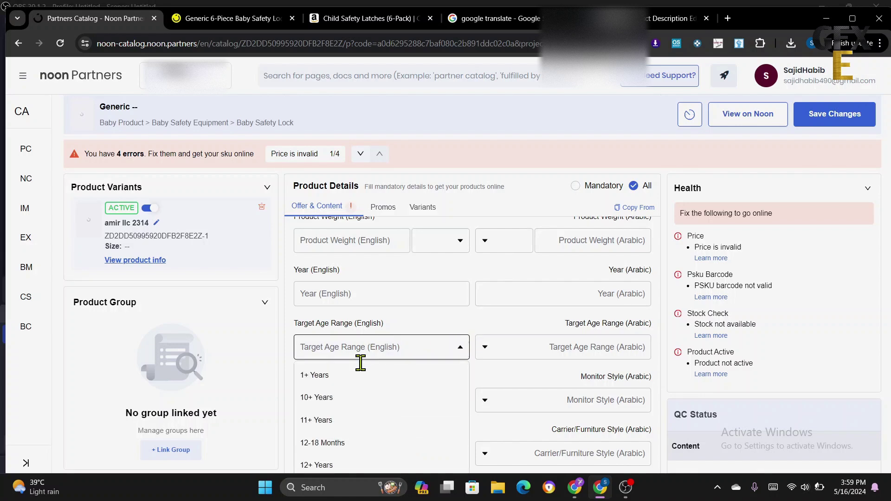
scroll(363, 367, down, 1)
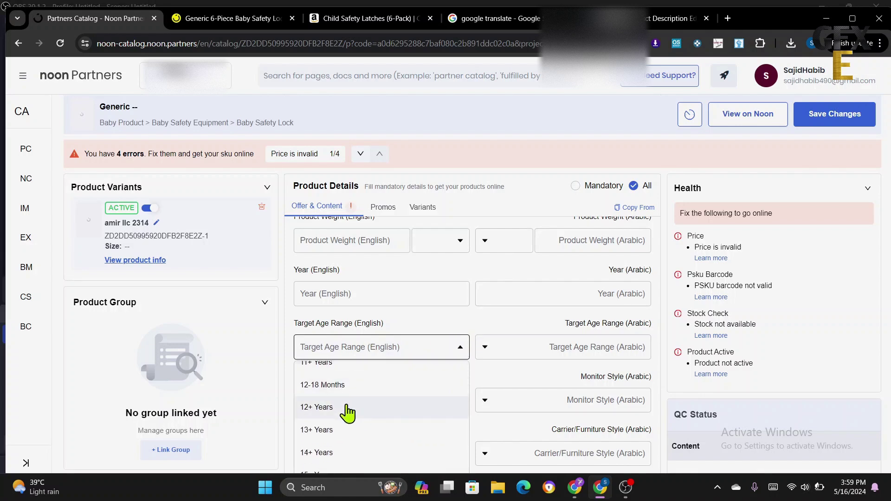
scroll(348, 408, up, 1)
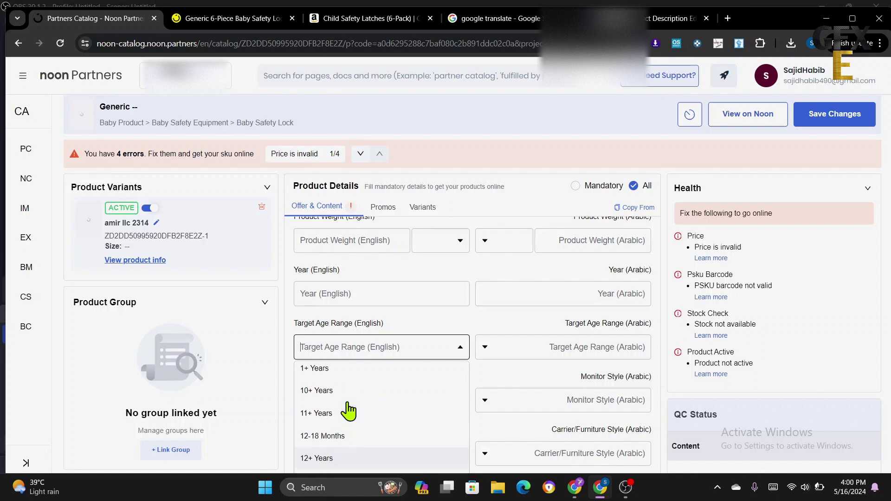
scroll(345, 411, down, 1)
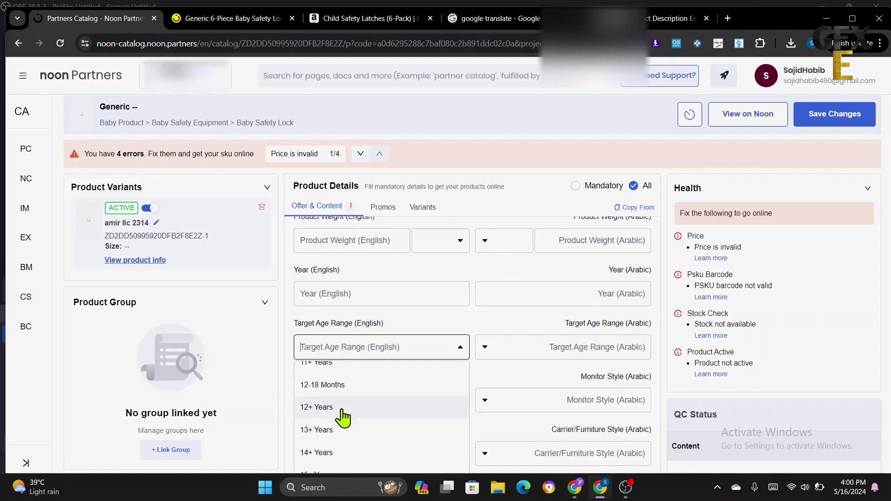
click(342, 414)
- Set Carrier/Furniture Style to Buckle
scroll(473, 380, down, 1)
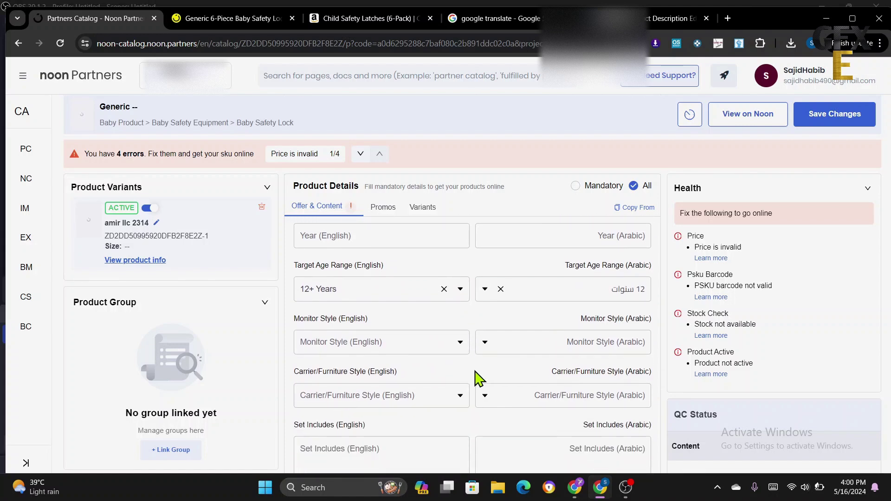
scroll(472, 366, down, 1)
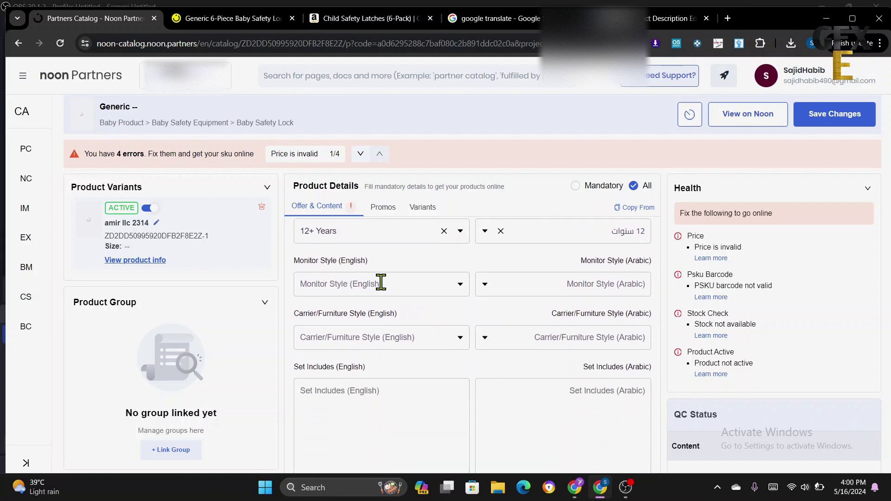
click(376, 343)
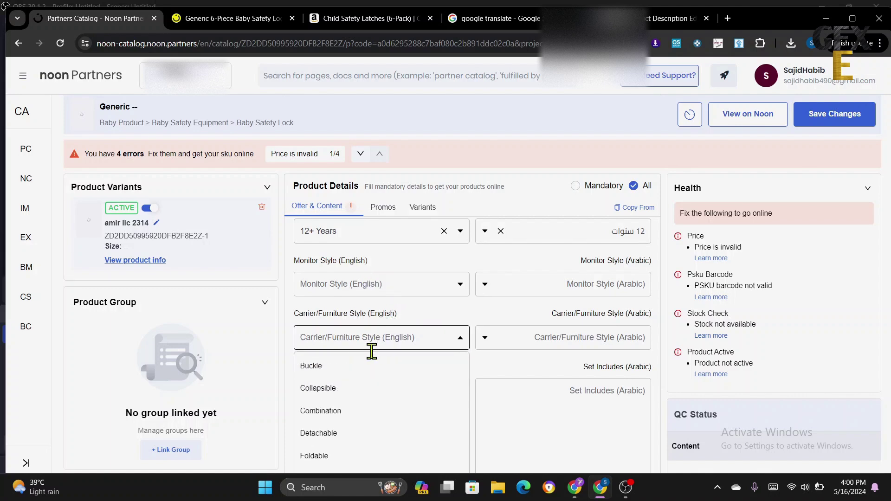
click(343, 367)
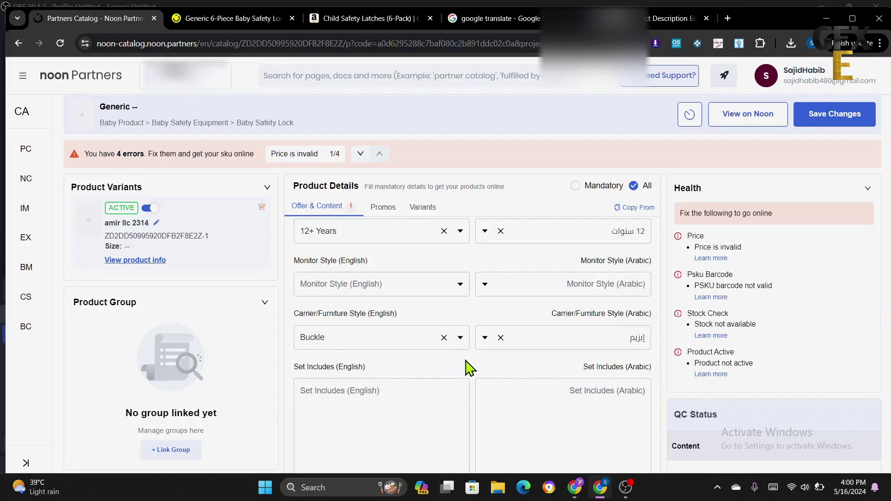
scroll(468, 361, down, 3)
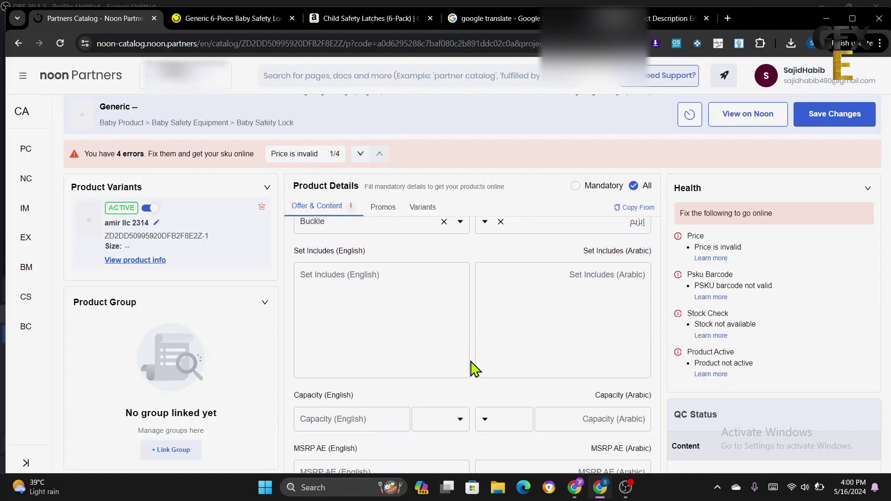
- Copy '6 X Baby Safety Lock' from the noon.com specifications into What's In The Box (English)
scroll(473, 362, up, 1)
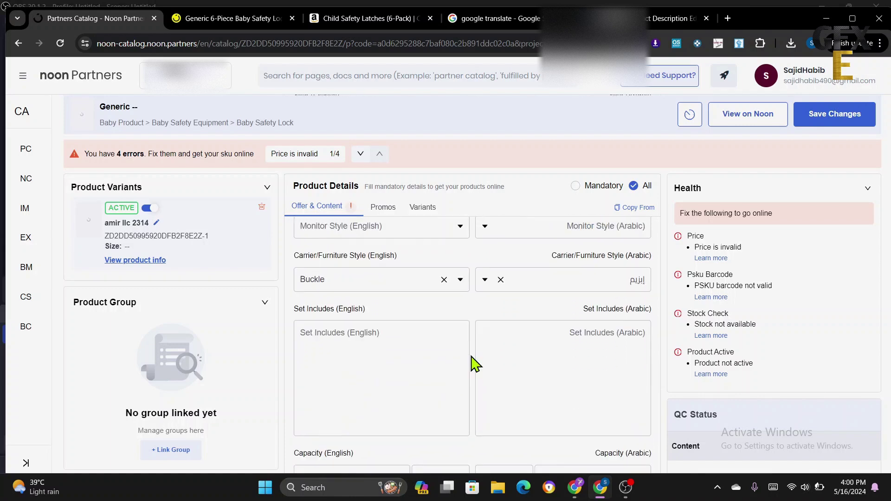
scroll(473, 362, down, 1)
scroll(477, 366, down, 3)
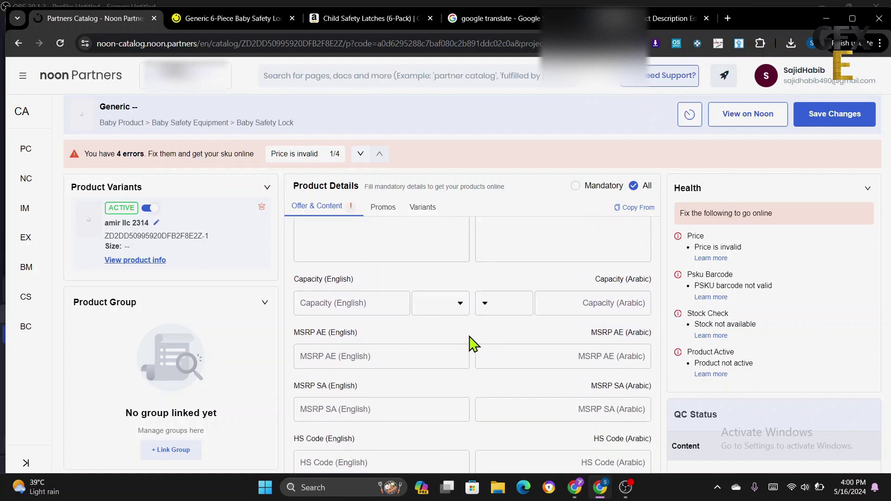
scroll(472, 342, down, 3)
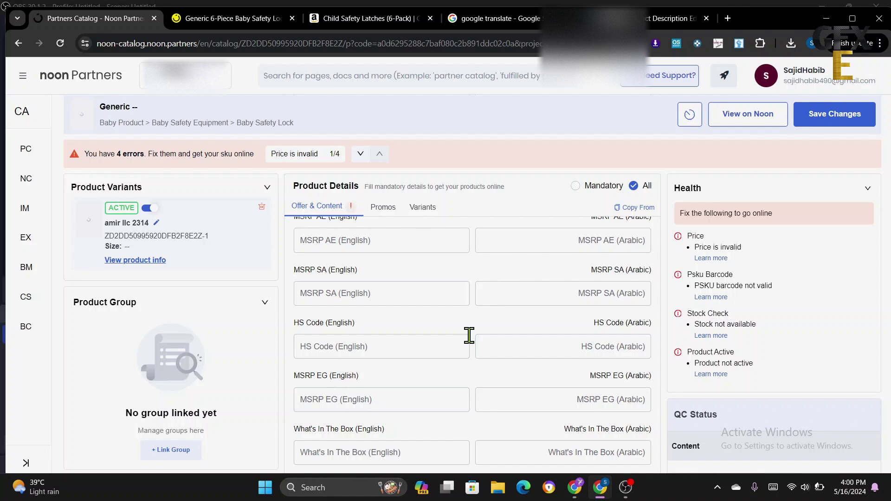
scroll(478, 351, down, 1)
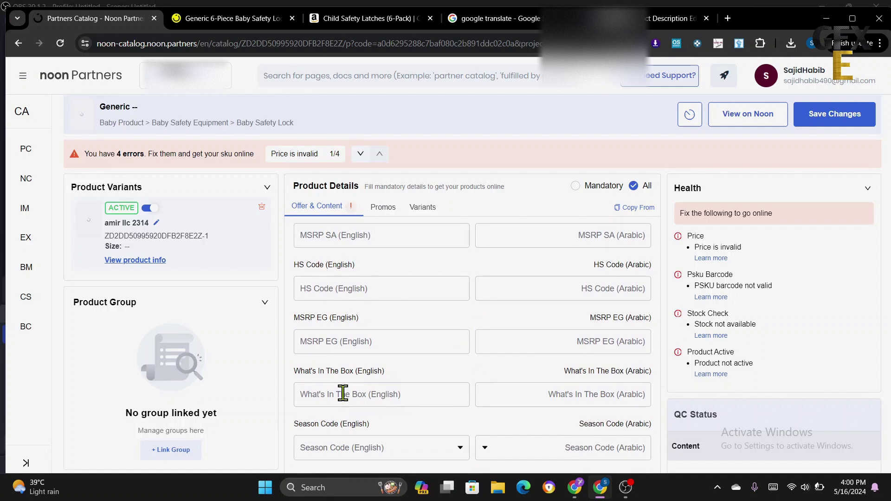
click(344, 393)
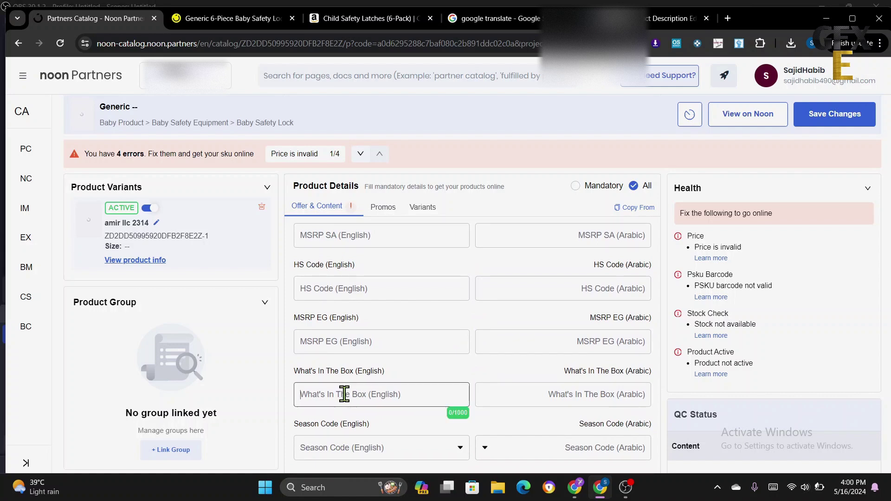
click(242, 23)
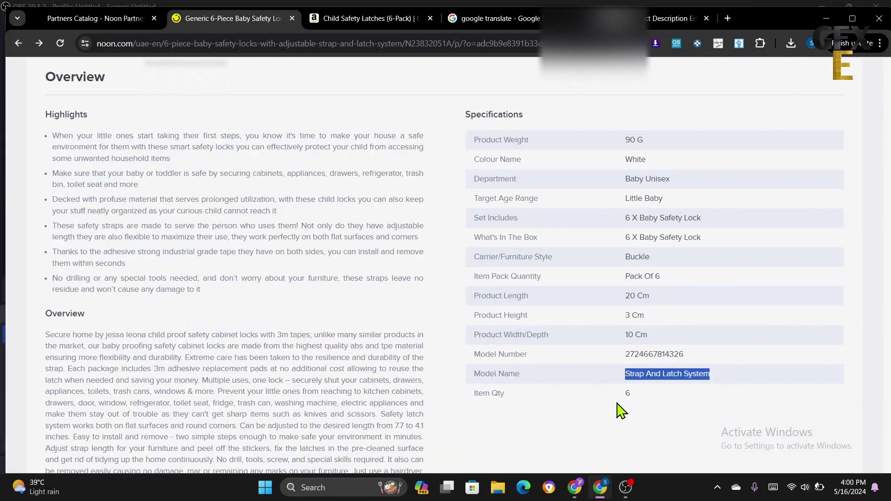
click(621, 411)
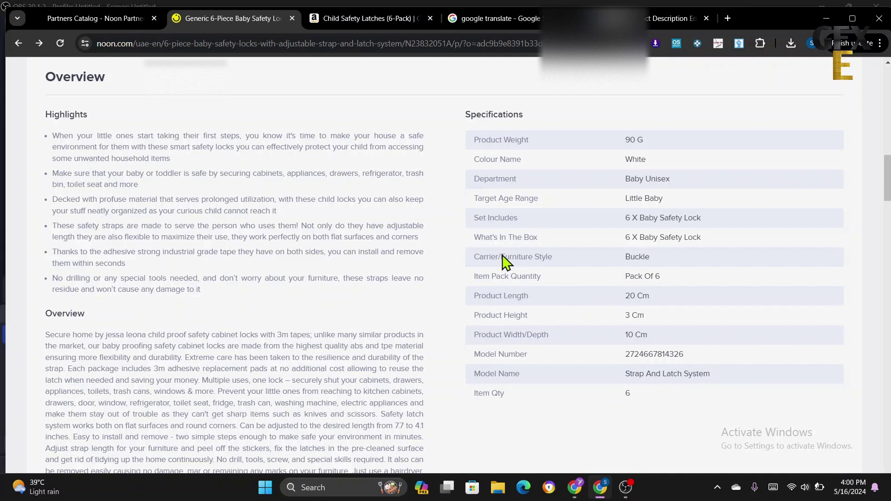
drag(623, 239, 706, 240)
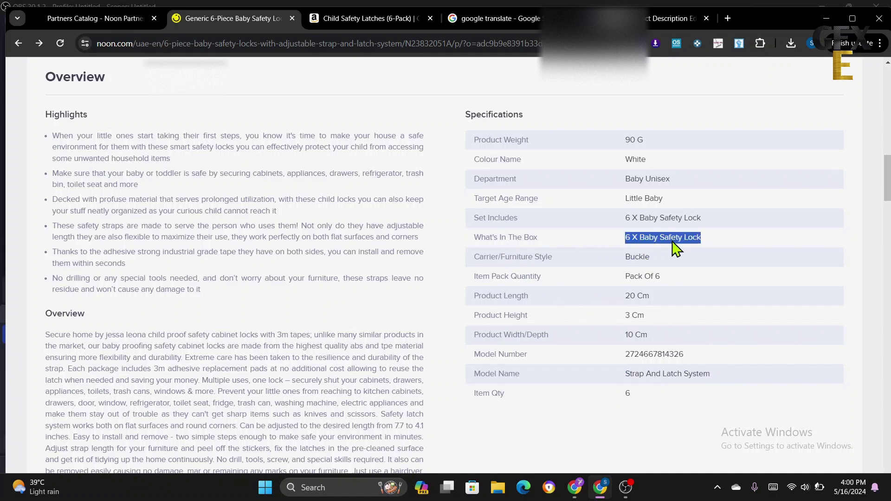
right_click(675, 248)
click(694, 253)
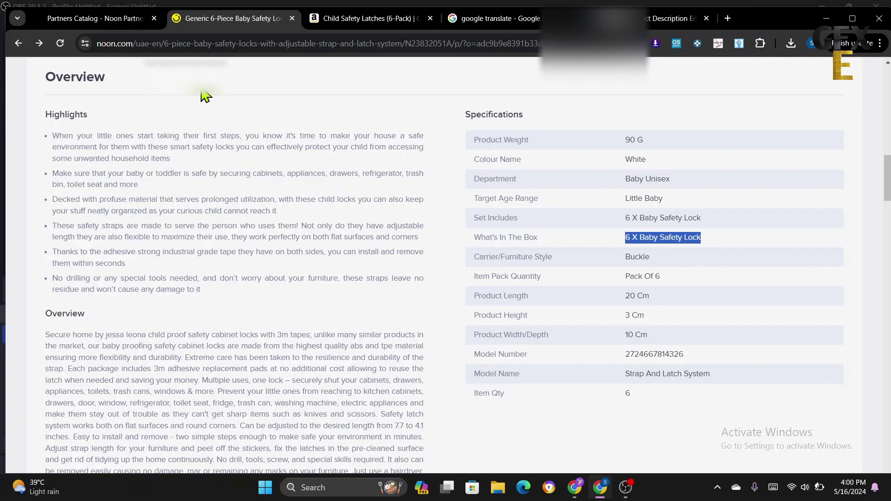
click(121, 21)
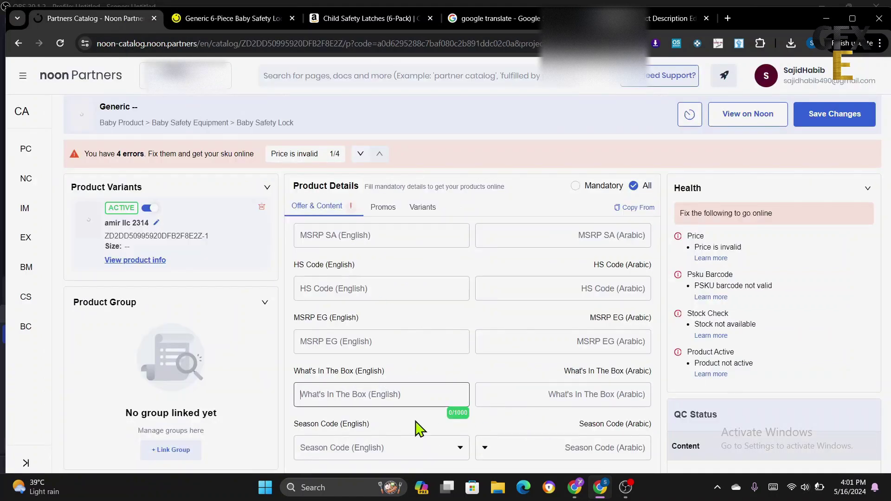
right_click(342, 393)
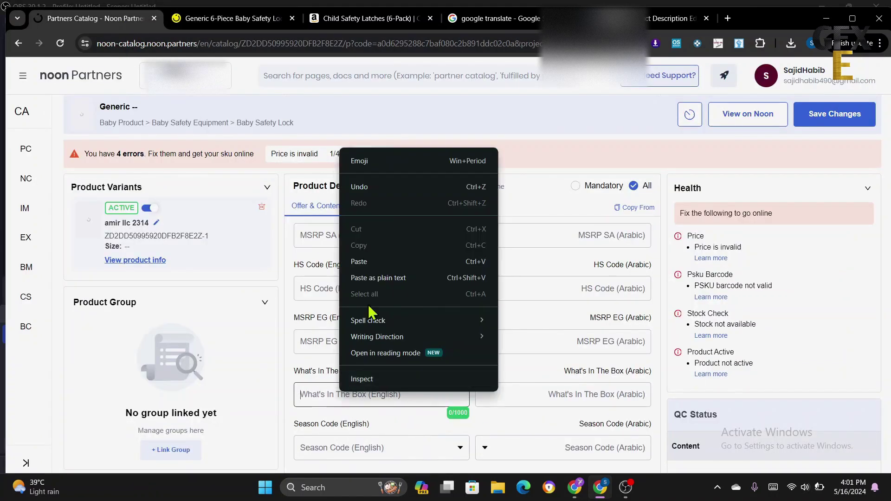
click(368, 263)
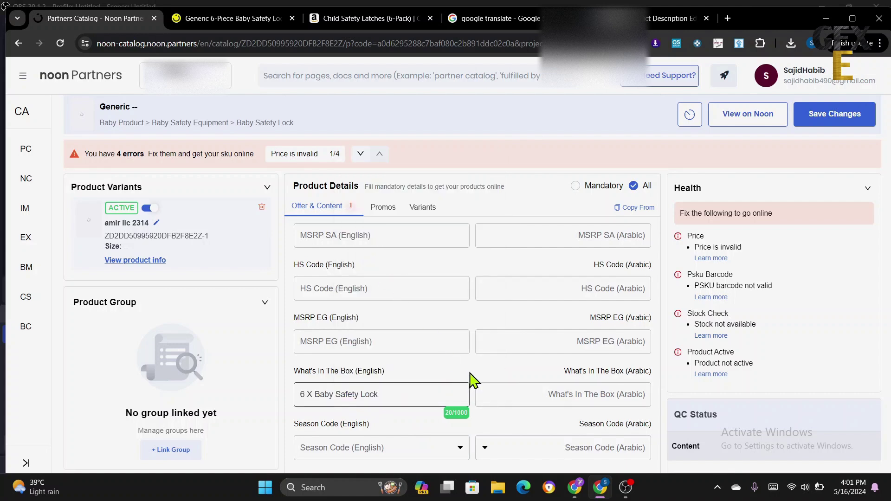
scroll(471, 380, down, 1)
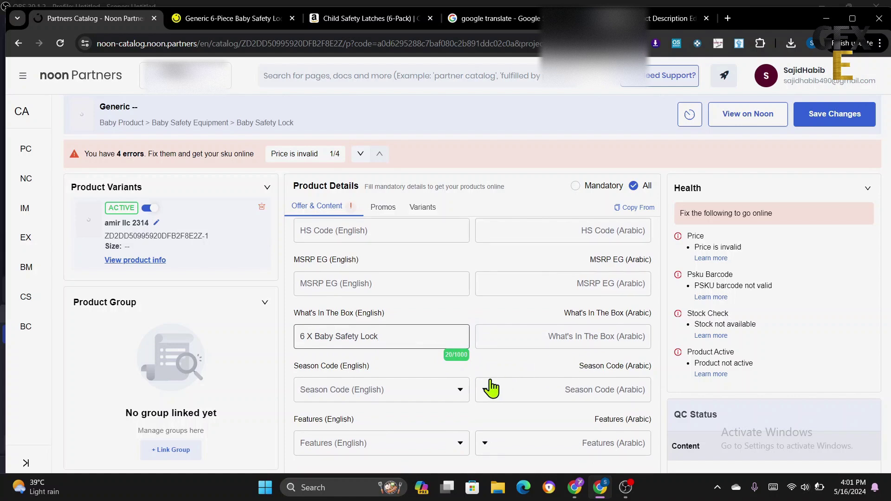
scroll(469, 378, down, 1)
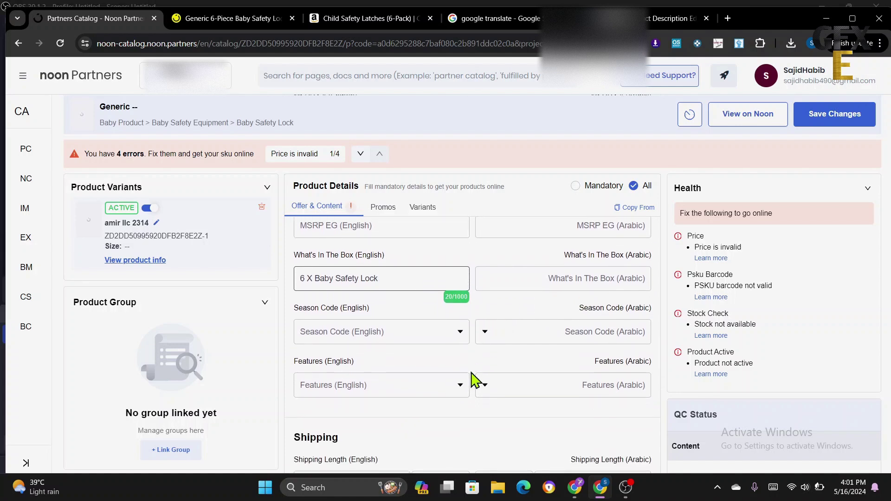
scroll(468, 375, down, 3)
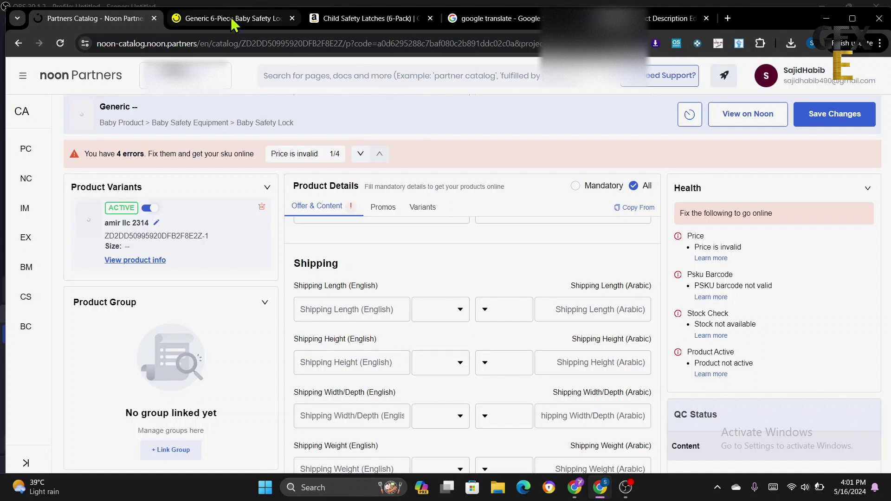
key(ctrl+Tab)
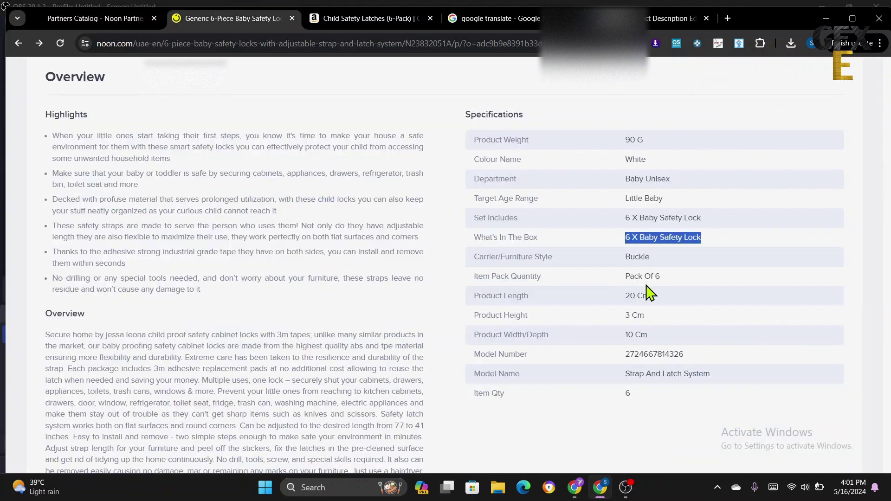
click(123, 21)
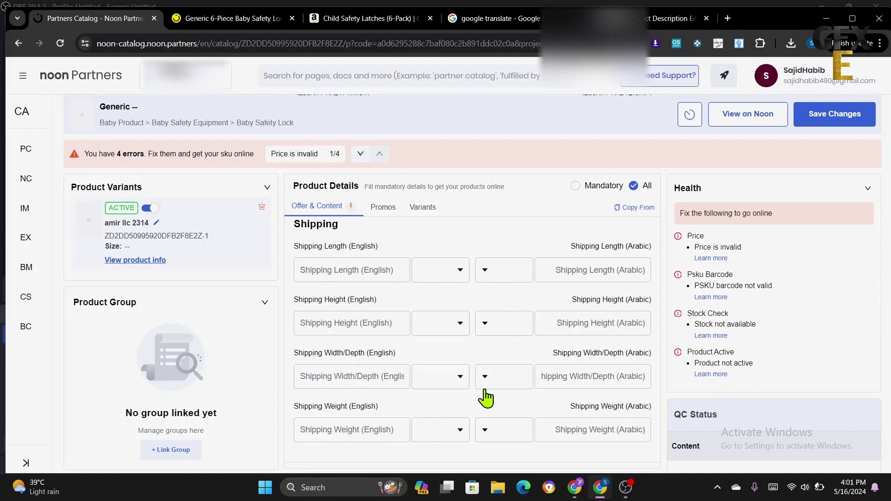
scroll(484, 392, up, 20)
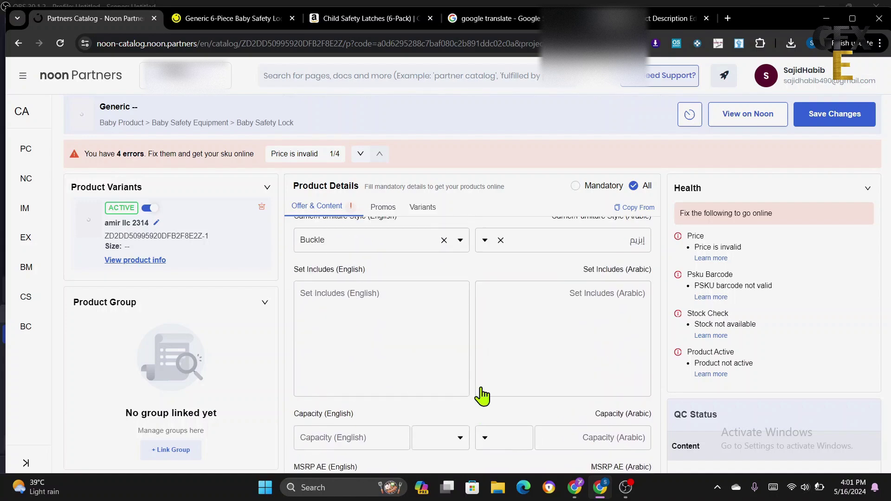
scroll(483, 394, up, 20)
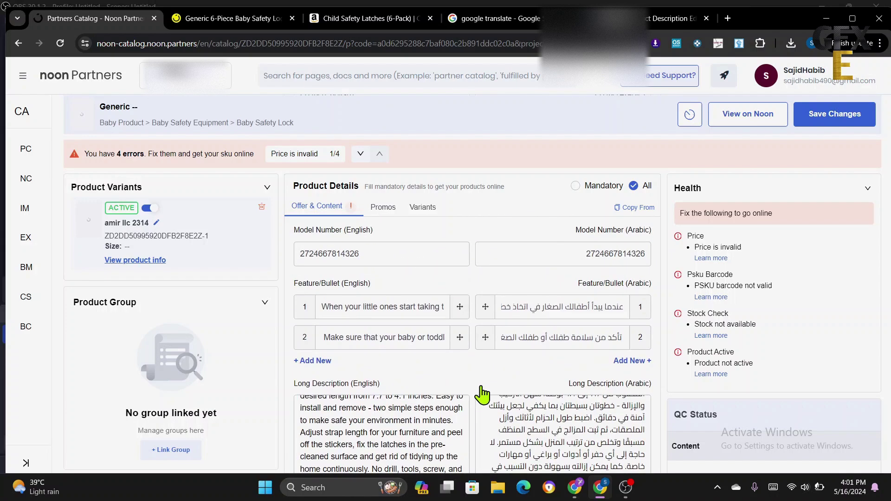
scroll(485, 394, up, 20)
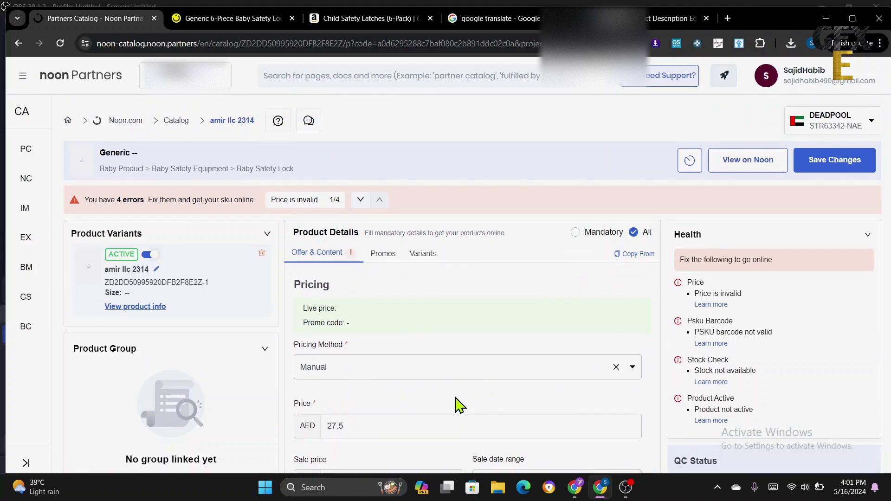
scroll(357, 389, down, 3)
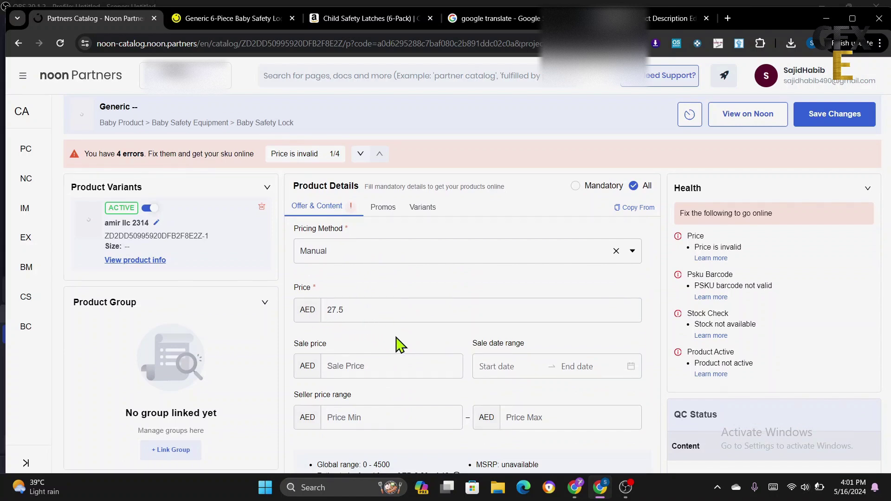
scroll(399, 345, down, 5)
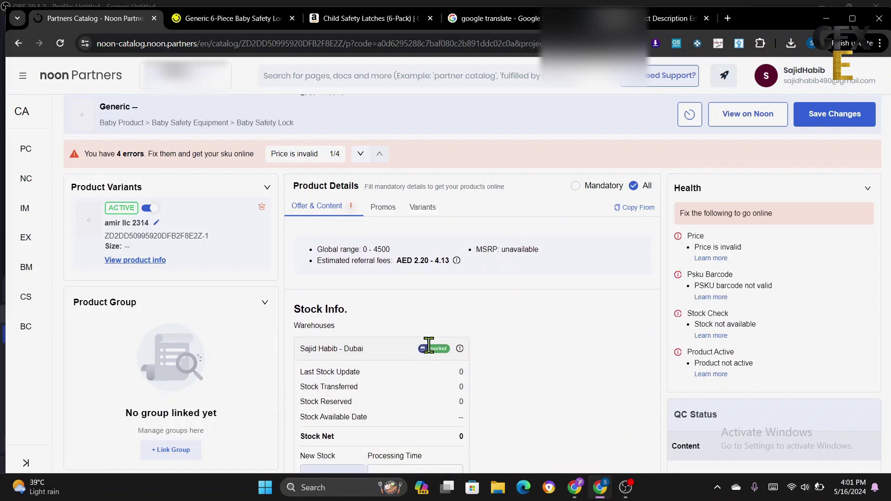
scroll(429, 353, down, 1)
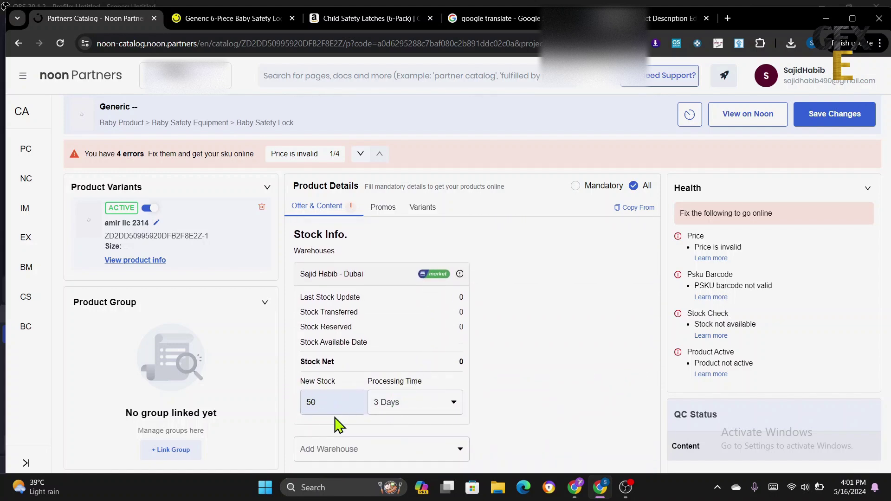
scroll(413, 411, down, 2)
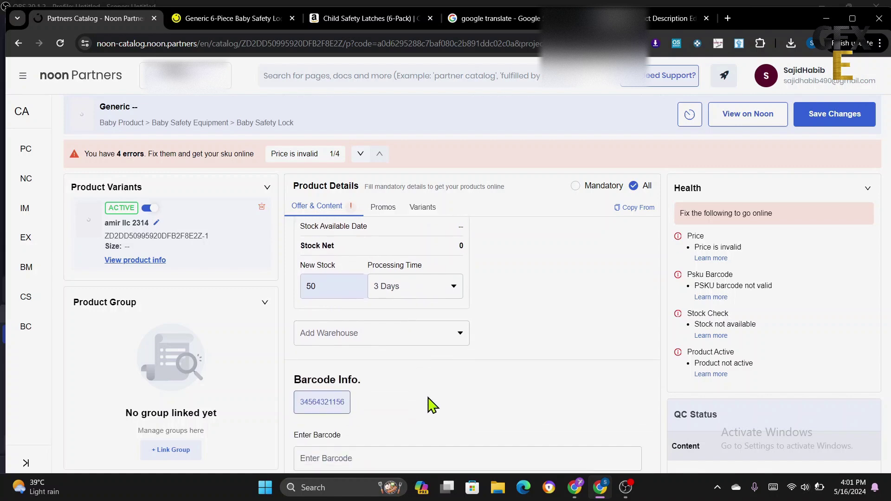
scroll(424, 420, down, 1)
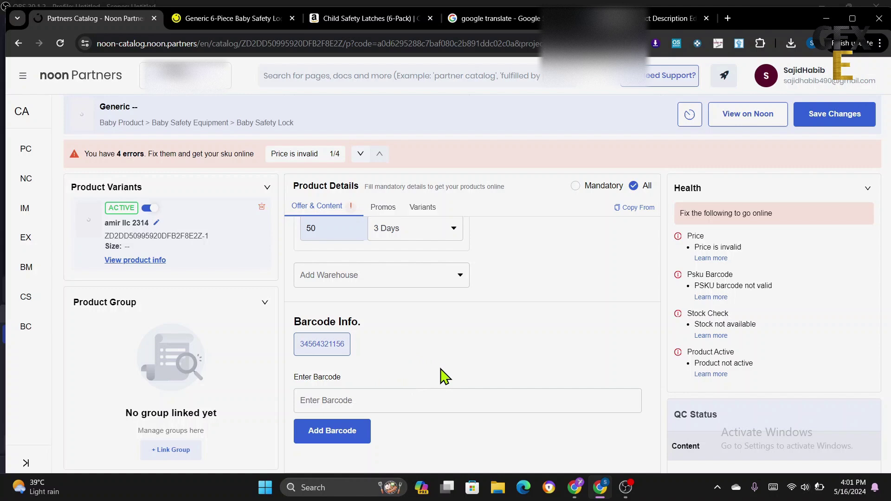
scroll(464, 378, down, 3)
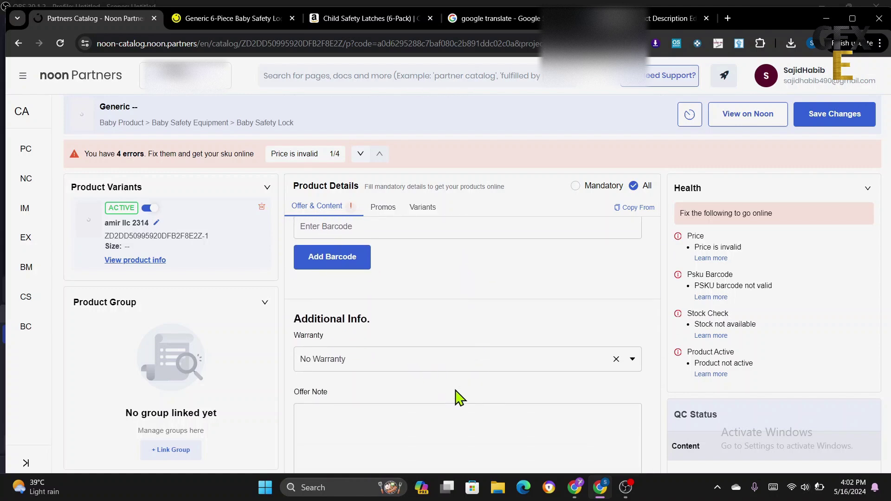
scroll(459, 396, down, 3)
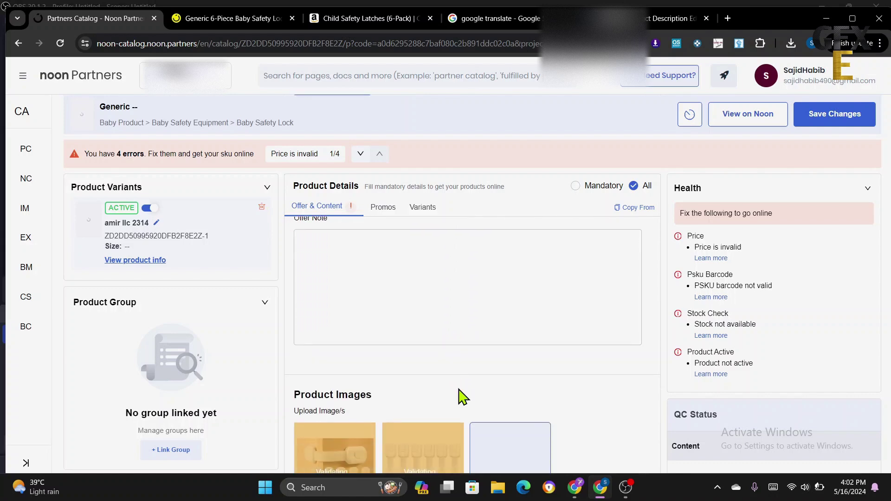
scroll(457, 394, up, 3)
scroll(451, 370, down, 5)
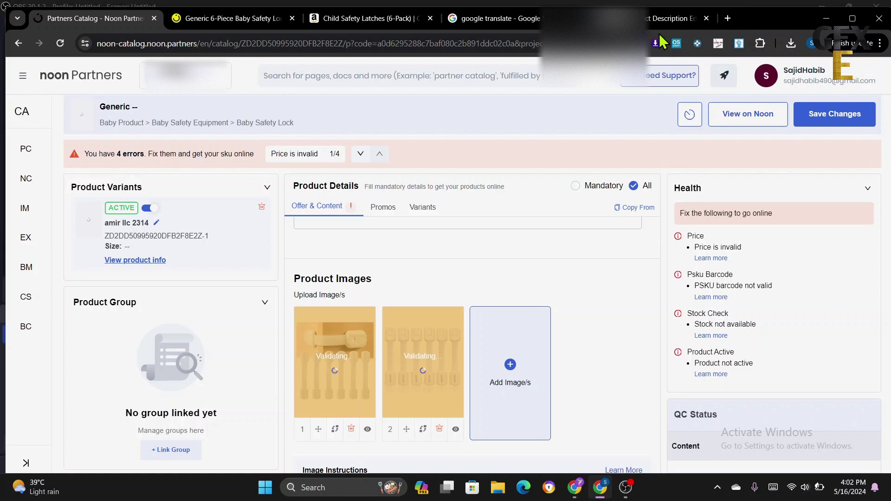
click(759, 43)
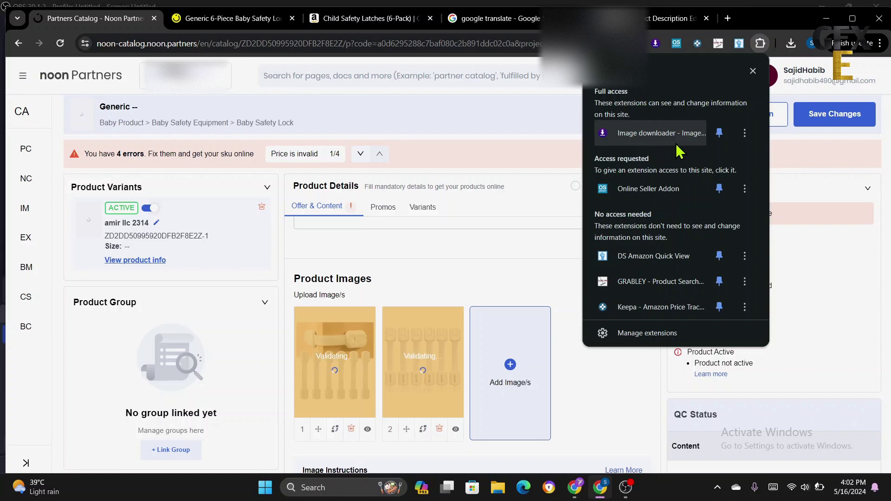
click(752, 71)
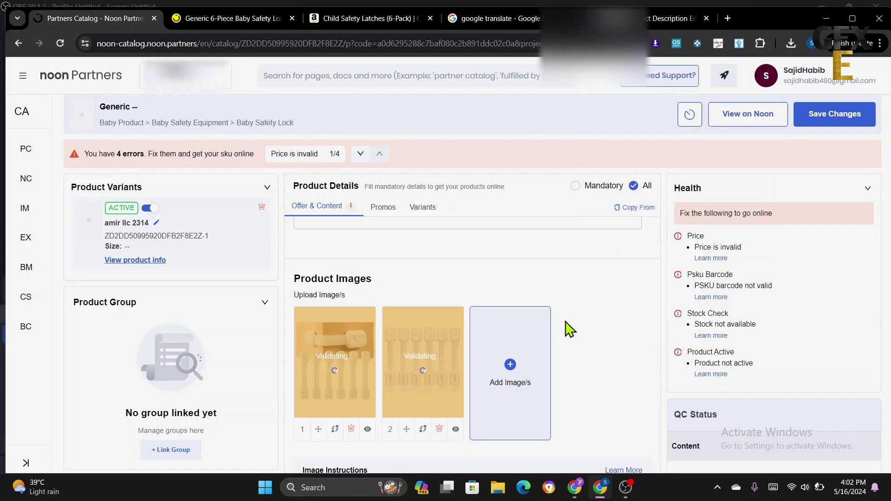
scroll(565, 350, down, 3)
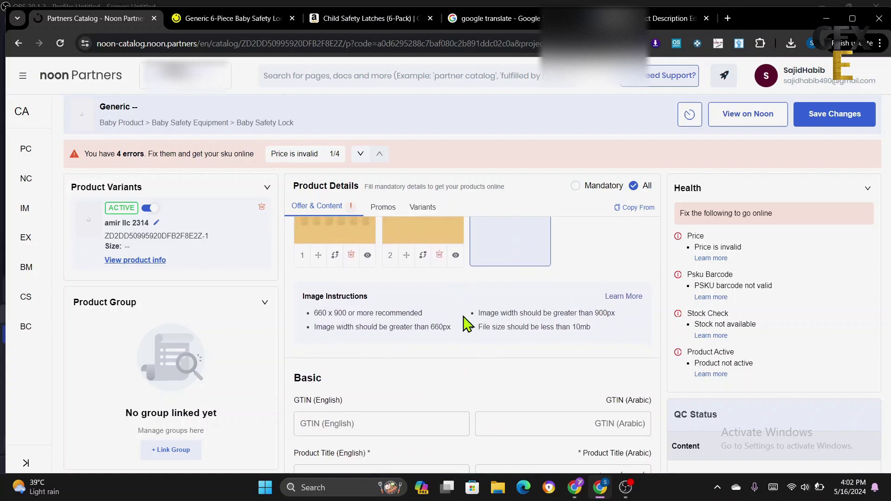
scroll(463, 341, down, 2)
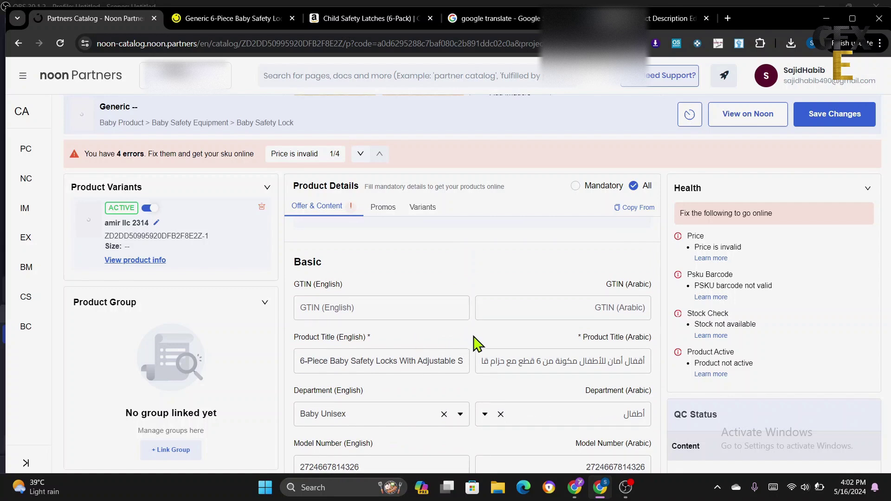
scroll(474, 343, down, 1)
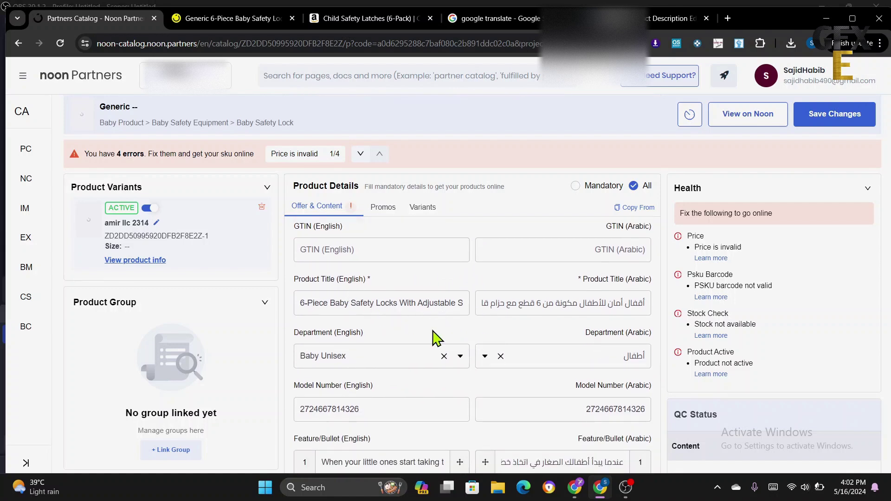
scroll(473, 319, down, 2)
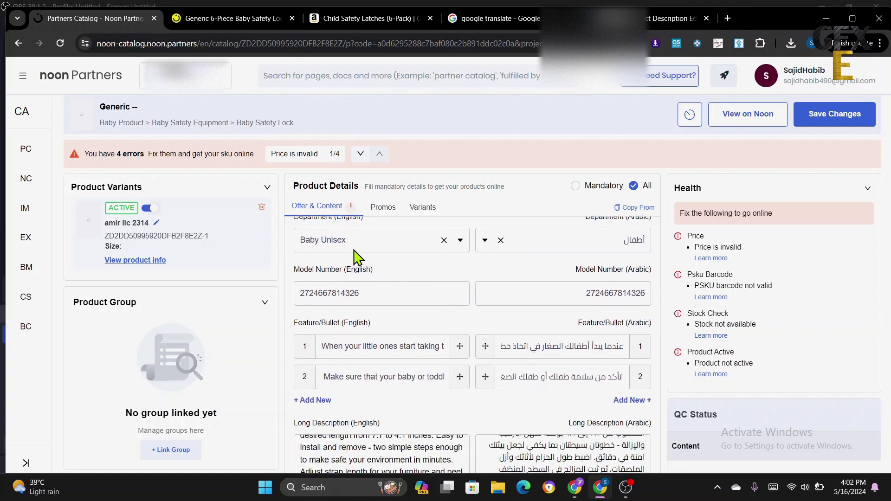
scroll(469, 323, down, 1)
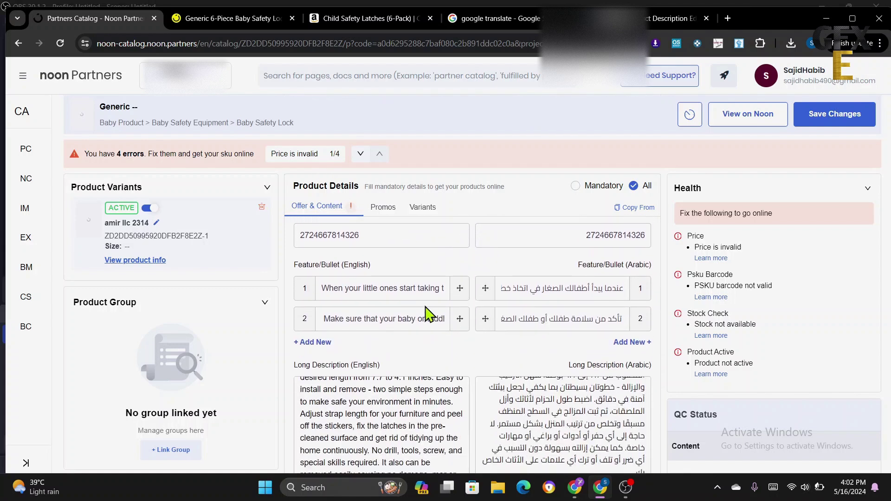
scroll(480, 357, down, 4)
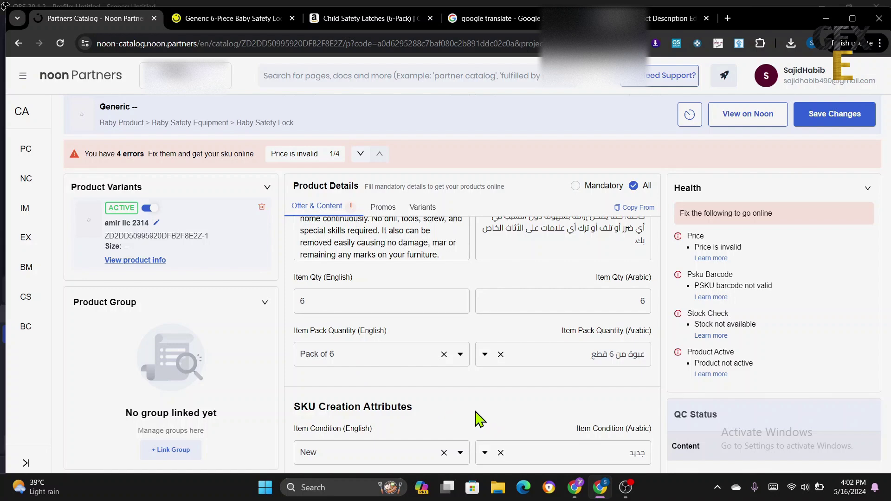
scroll(475, 413, down, 1)
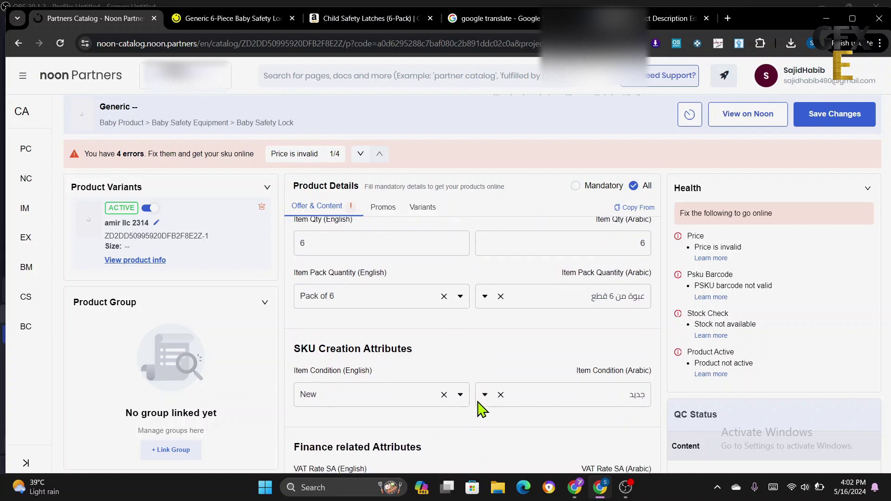
scroll(441, 420, down, 2)
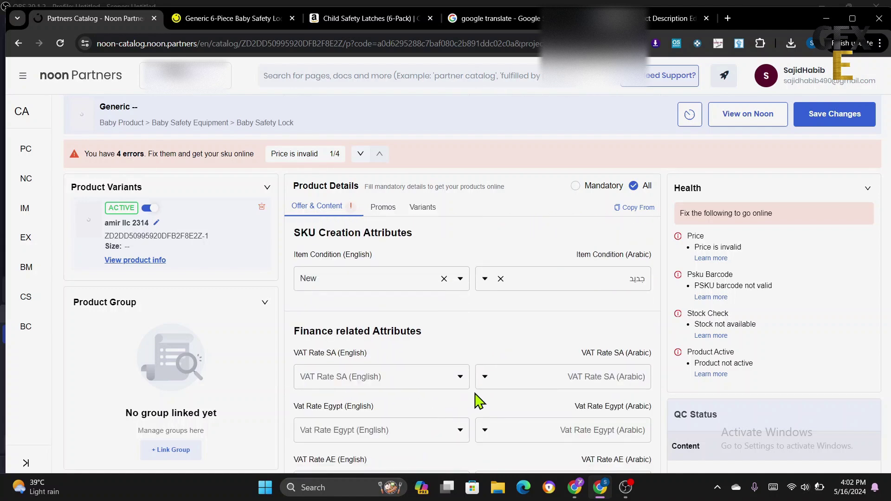
scroll(477, 398, down, 1)
scroll(478, 398, down, 3)
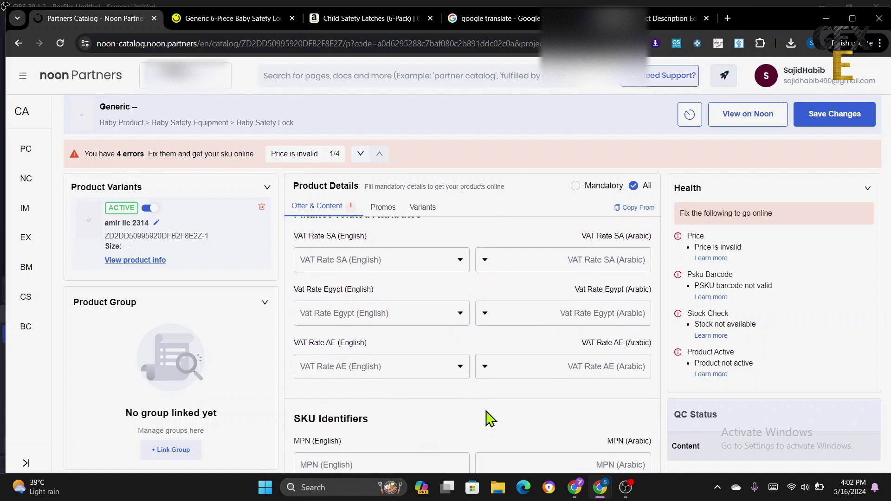
scroll(483, 426, down, 2)
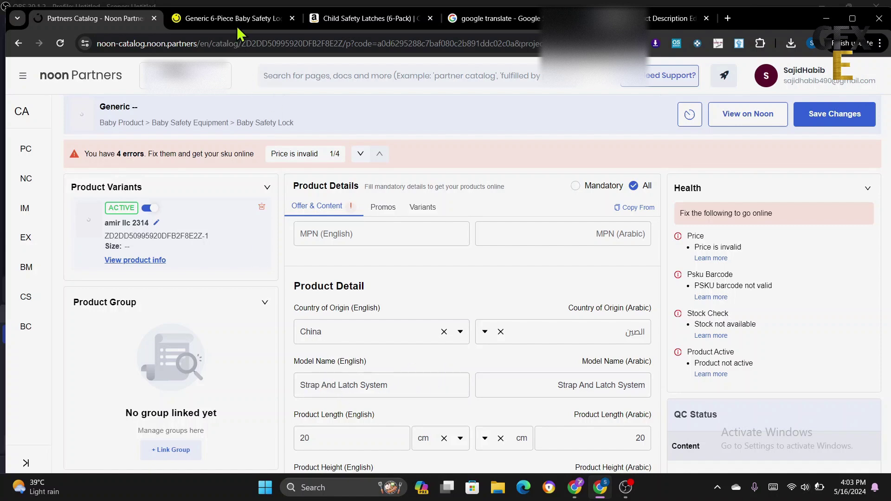
scroll(473, 399, down, 4)
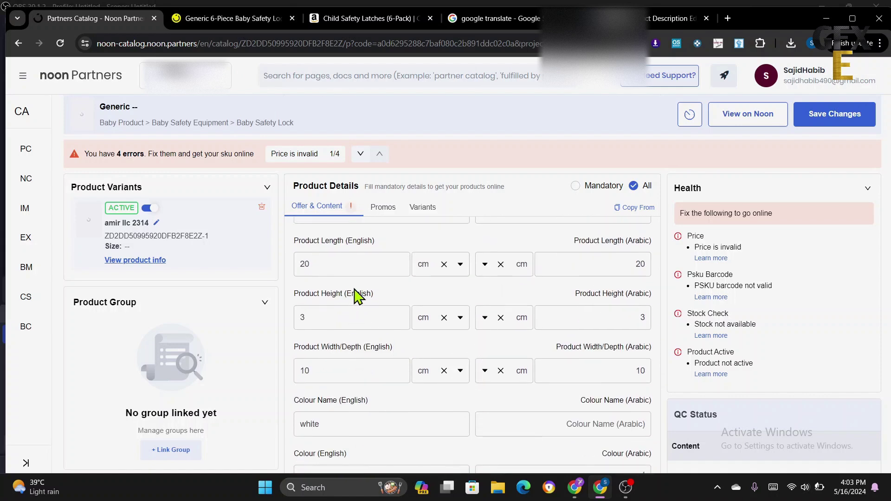
scroll(373, 304, up, 1)
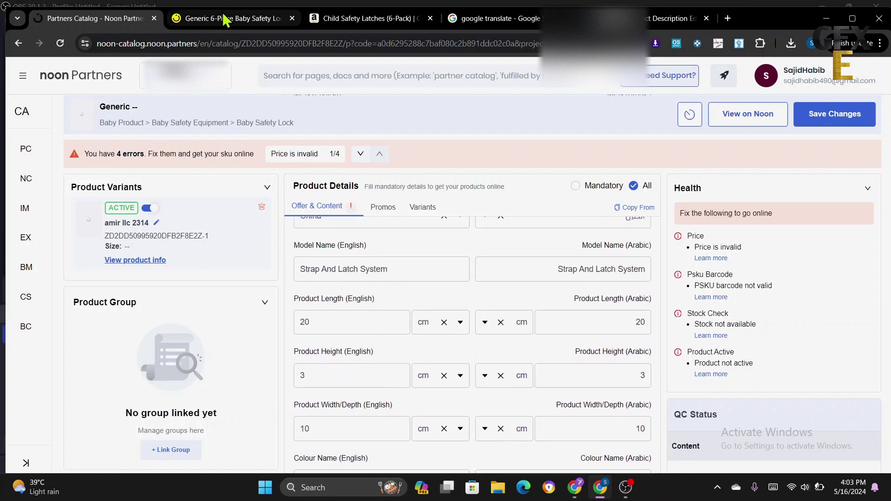
scroll(486, 408, down, 3)
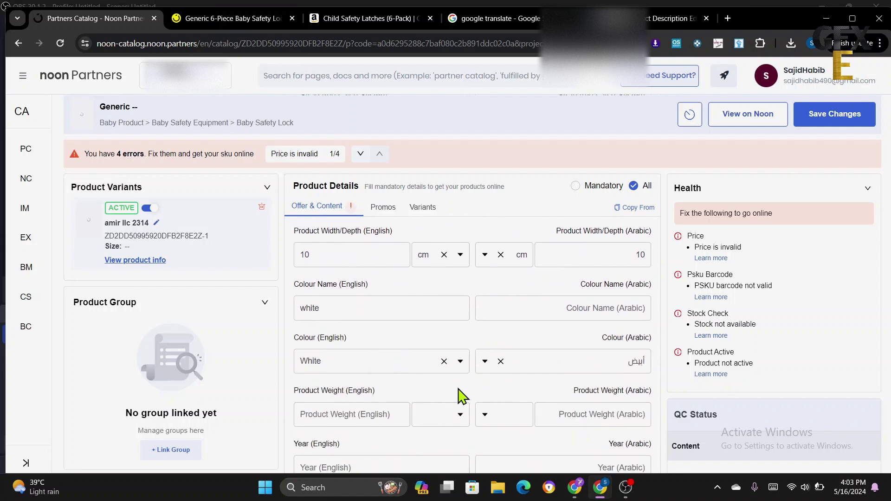
scroll(460, 395, down, 2)
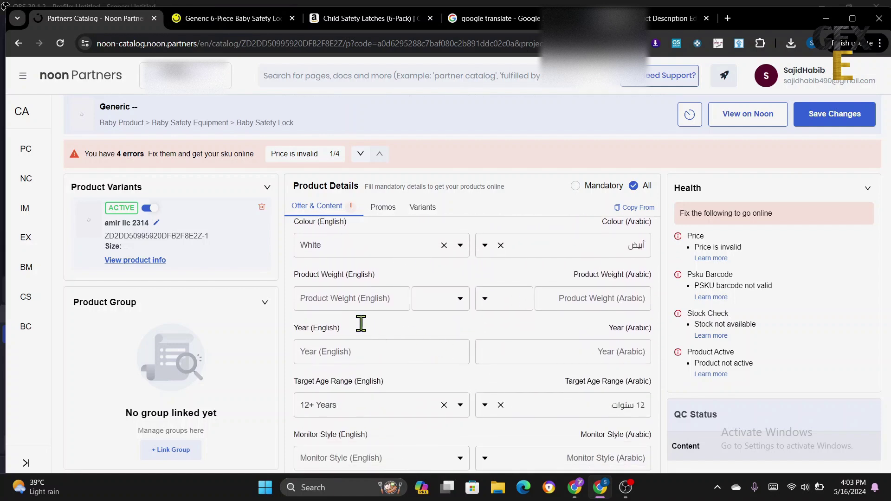
click(336, 299)
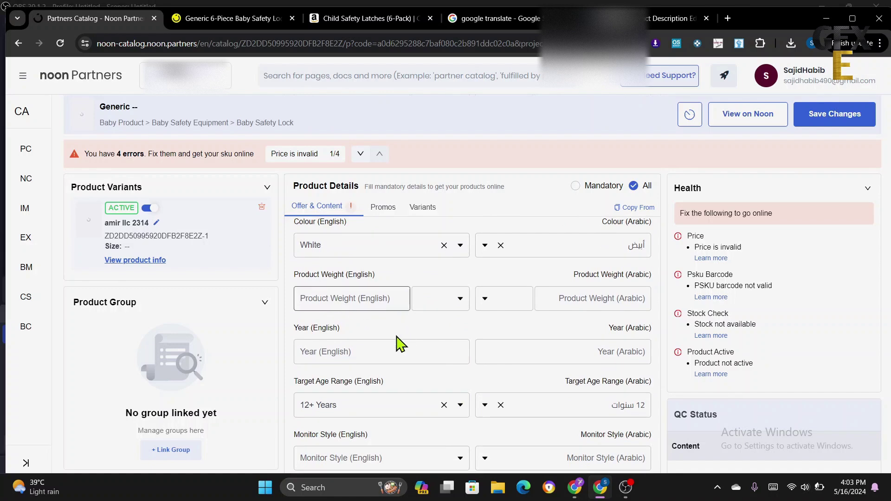
click(225, 18)
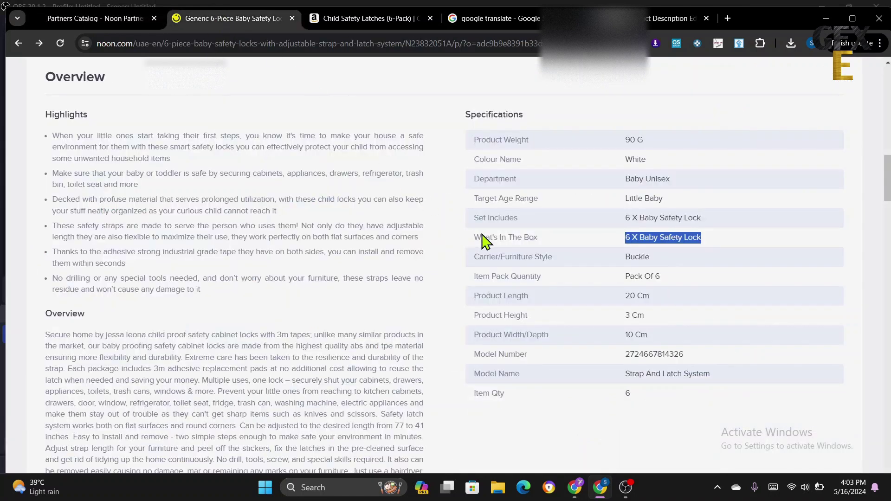
click(613, 227)
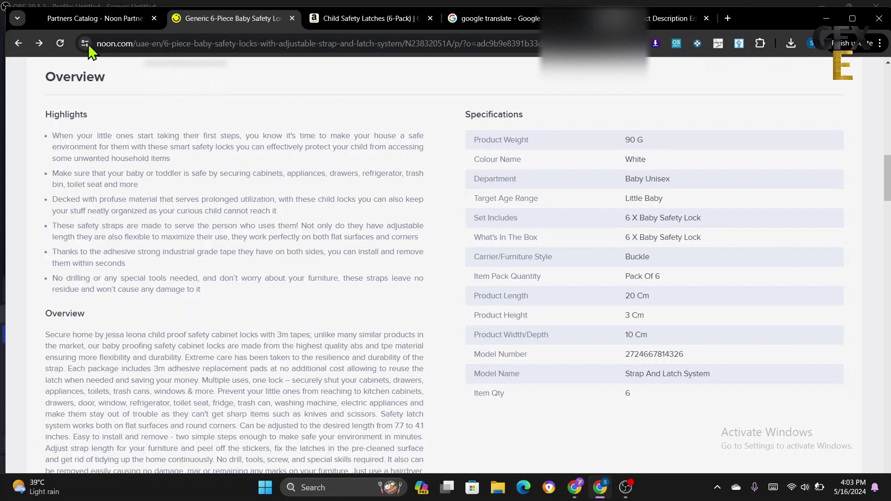
click(101, 23)
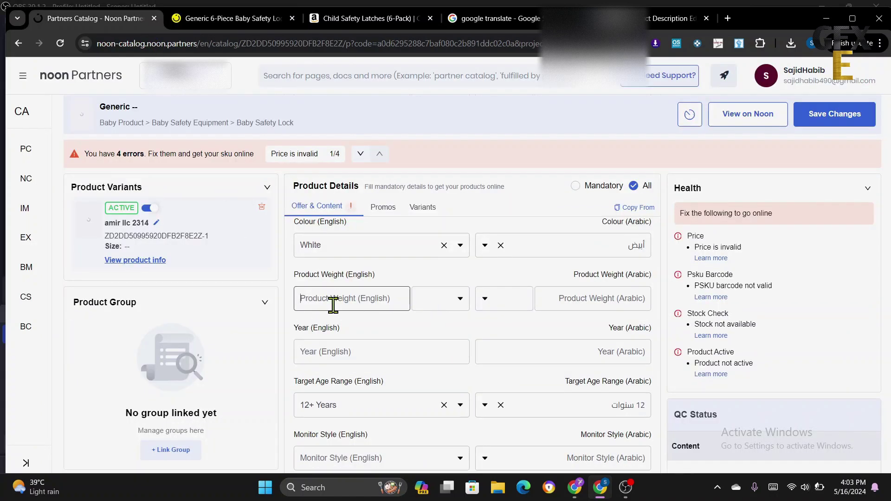
- Enter 90 as the English product weight and choose g as the unit
click(333, 305)
text(90)
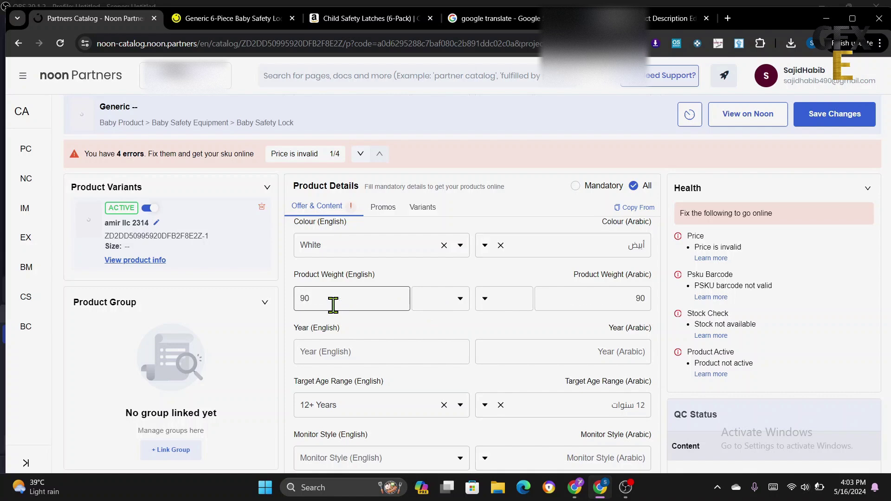
click(446, 301)
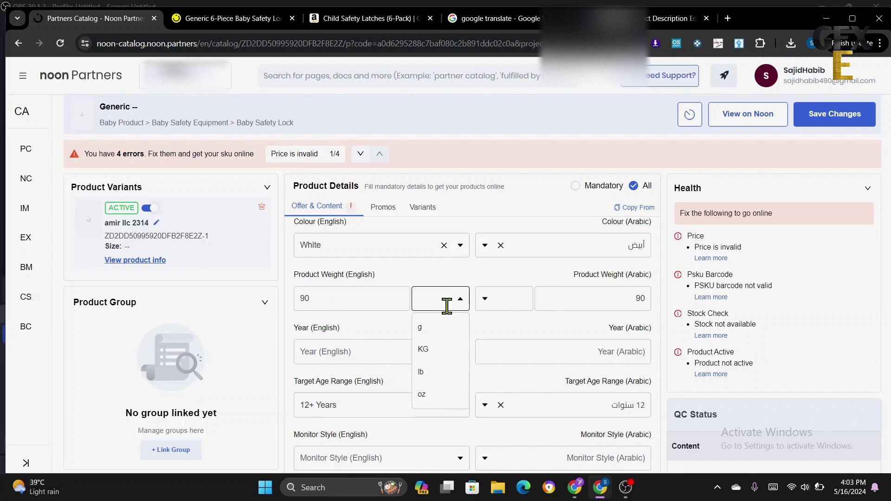
click(430, 328)
scroll(474, 338, down, 1)
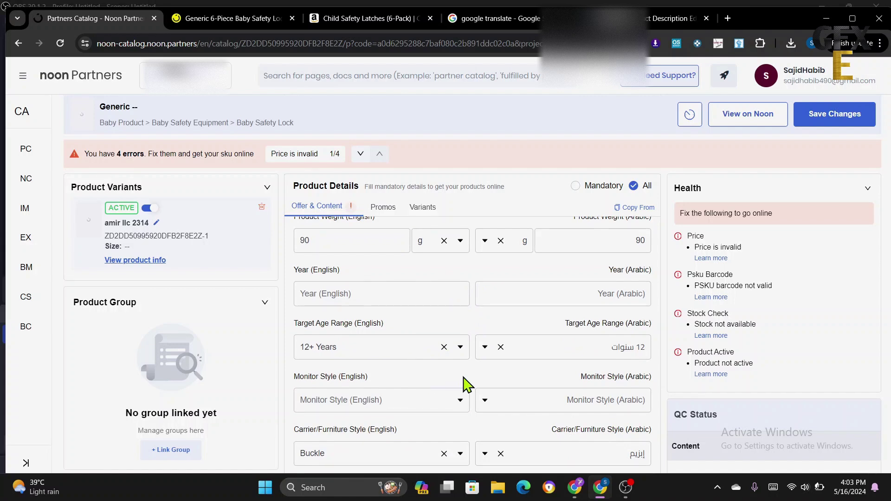
scroll(463, 384, down, 2)
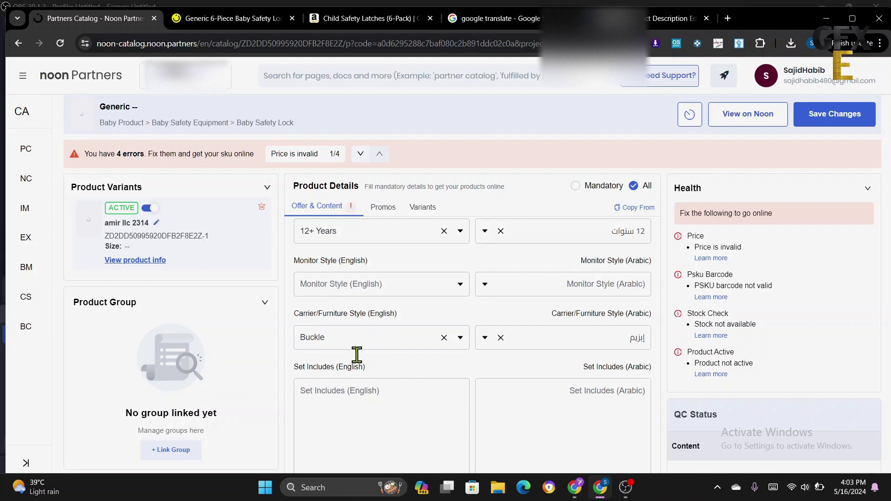
scroll(433, 374, down, 5)
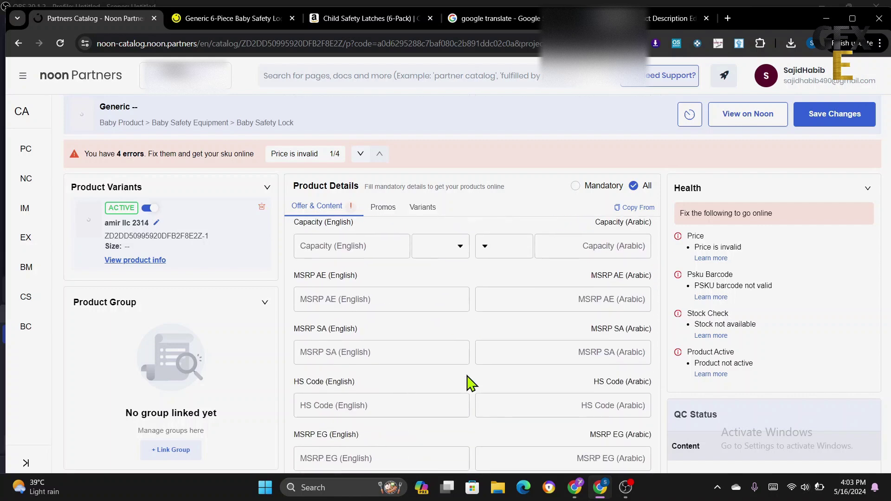
scroll(466, 382, down, 5)
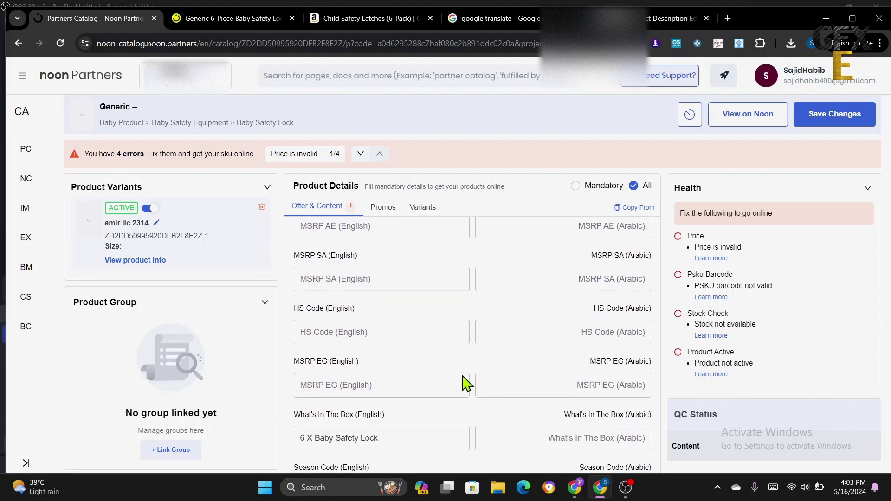
scroll(462, 383, up, 1)
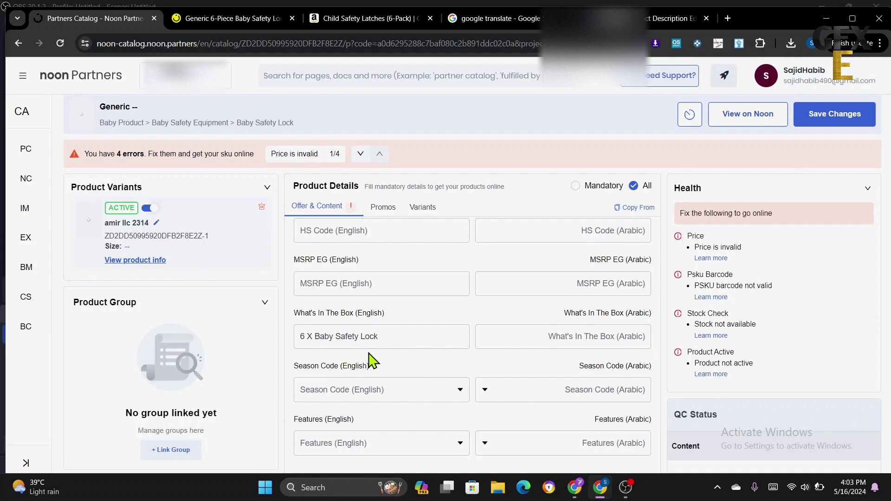
scroll(462, 370, down, 3)
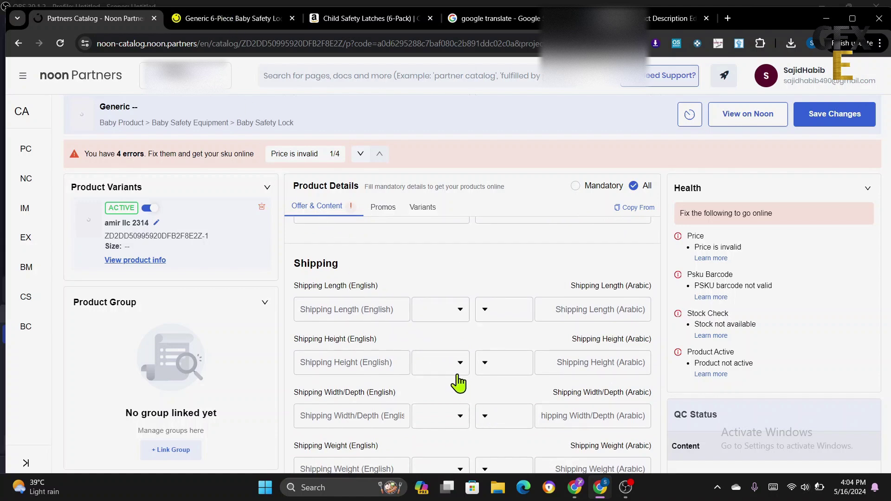
scroll(473, 399, down, 1)
scroll(473, 405, up, 10)
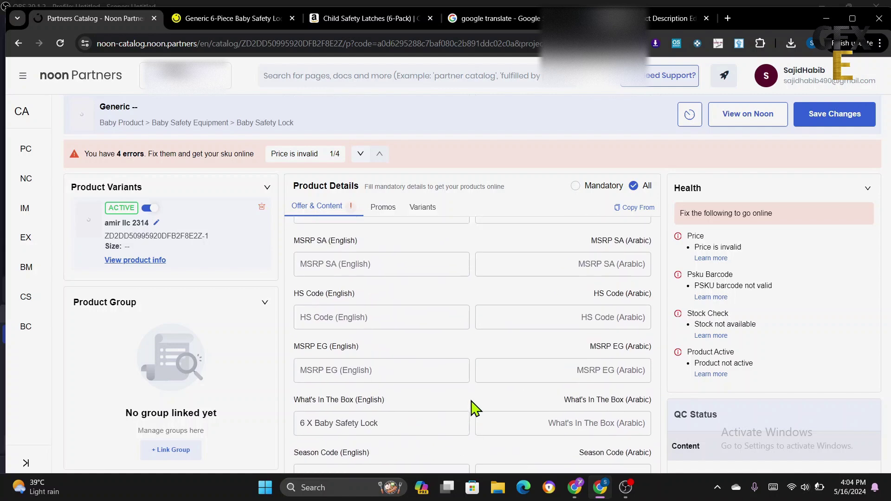
scroll(476, 409, up, 5)
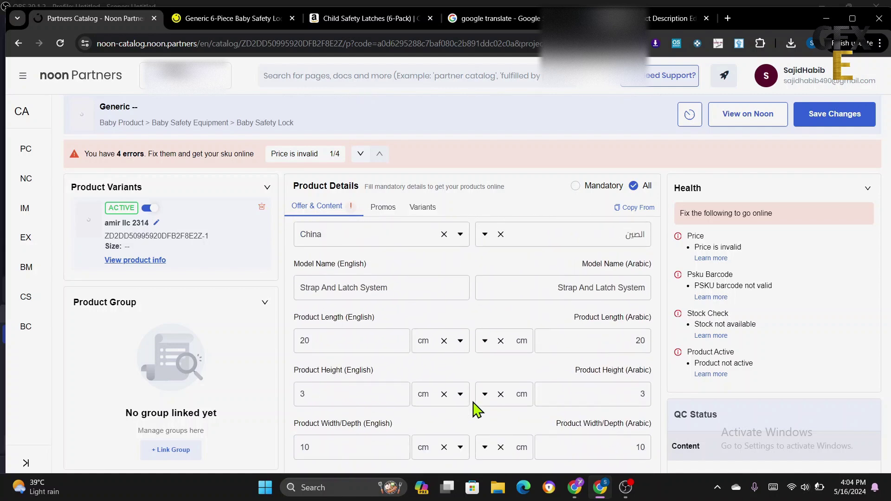
scroll(477, 409, up, 10)
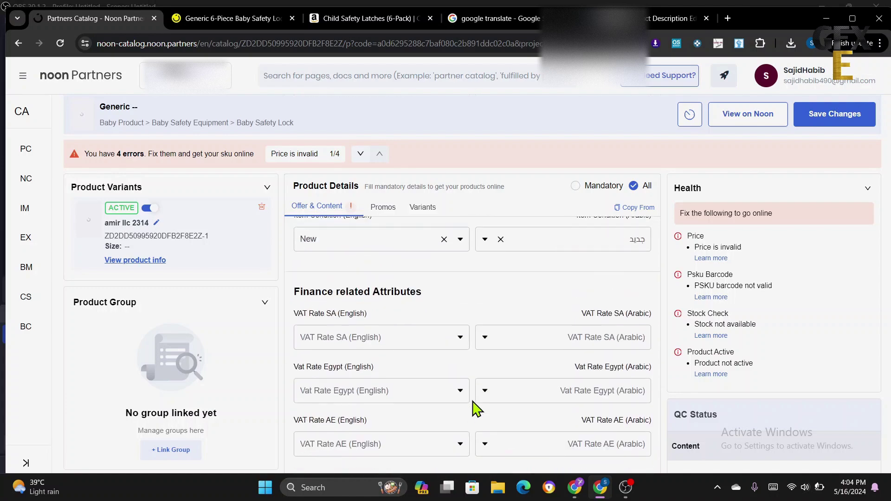
scroll(479, 407, up, 10)
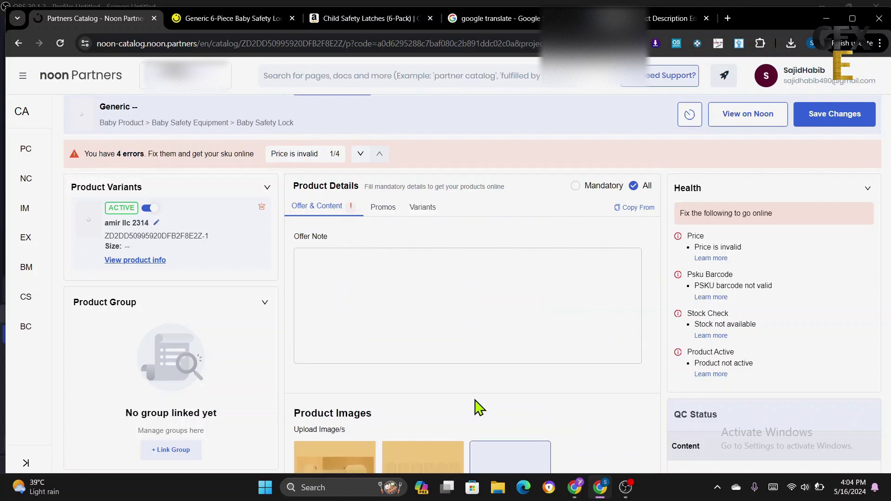
scroll(479, 407, up, 5)
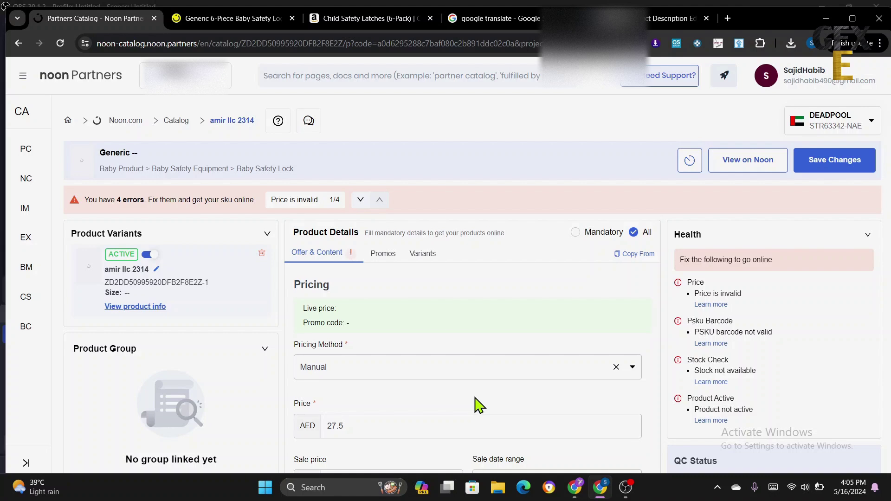
scroll(478, 406, down, 3)
scroll(473, 407, up, 3)
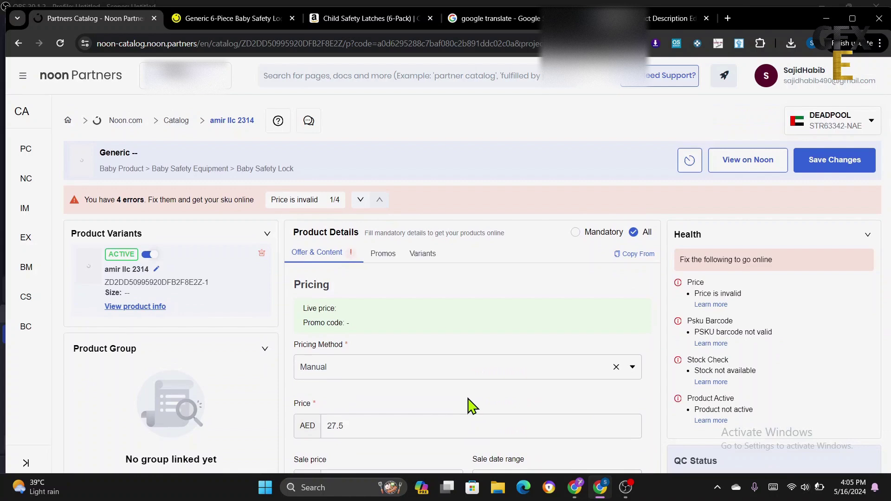